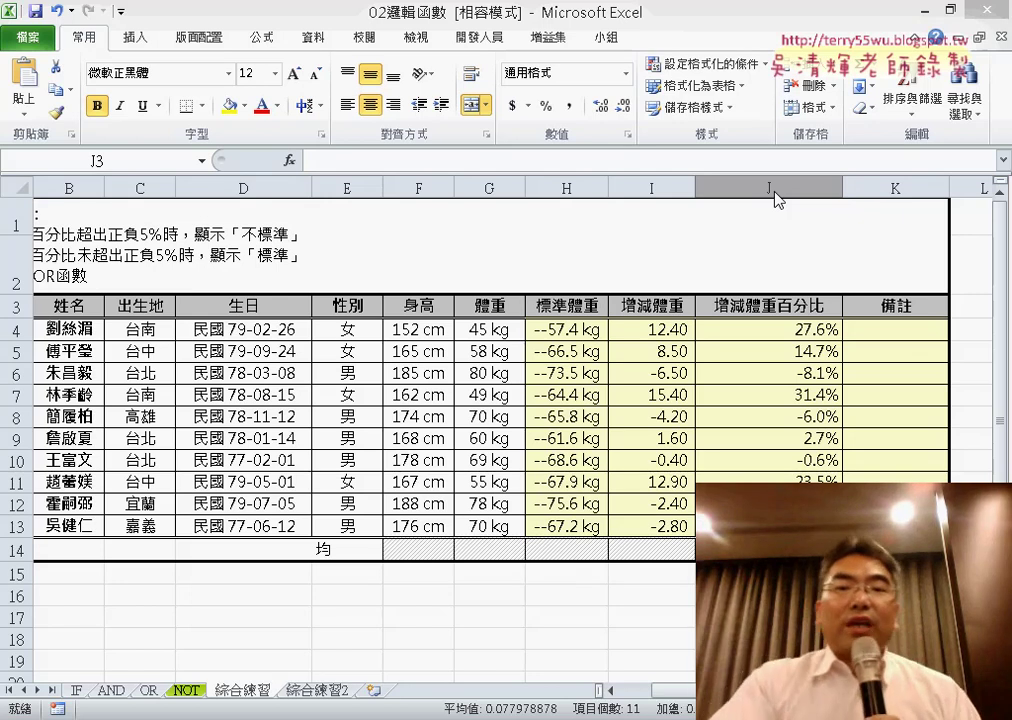
- Annotate G4's 45 kg weight, H4's standard weight and the 增減體重百分比 header
{"action": "left_click_drag", "start_coordinate": [770, 212], "coordinate": [790, 208]}
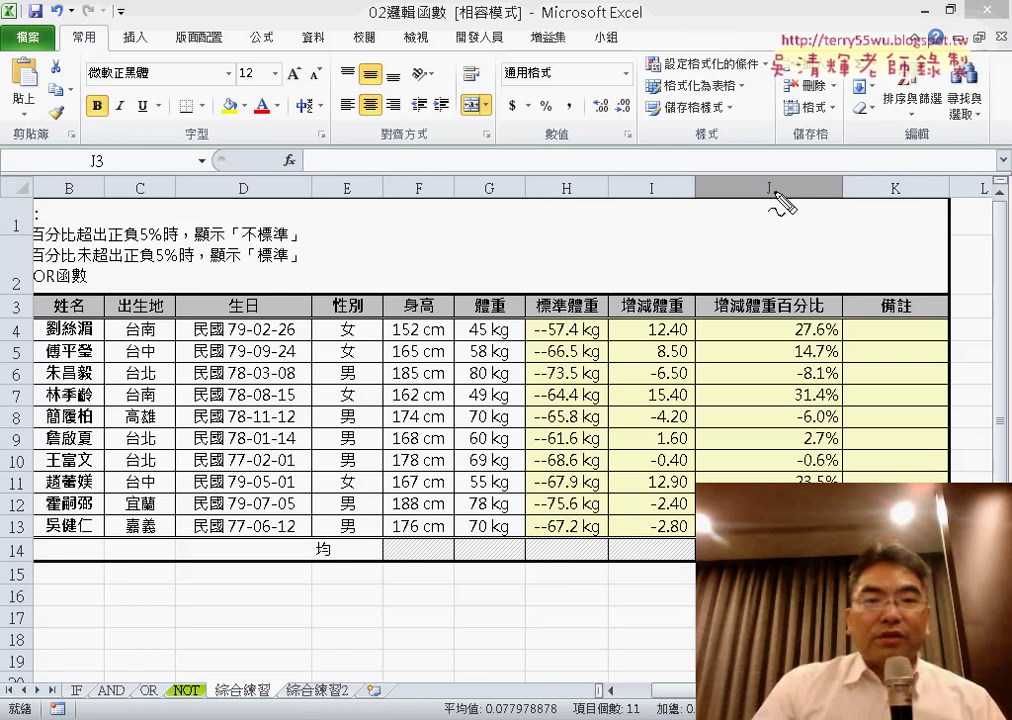
{"action": "left_click_drag", "start_coordinate": [608, 298], "coordinate": [618, 294]}
{"action": "left_click_drag", "start_coordinate": [505, 339], "coordinate": [463, 340]}
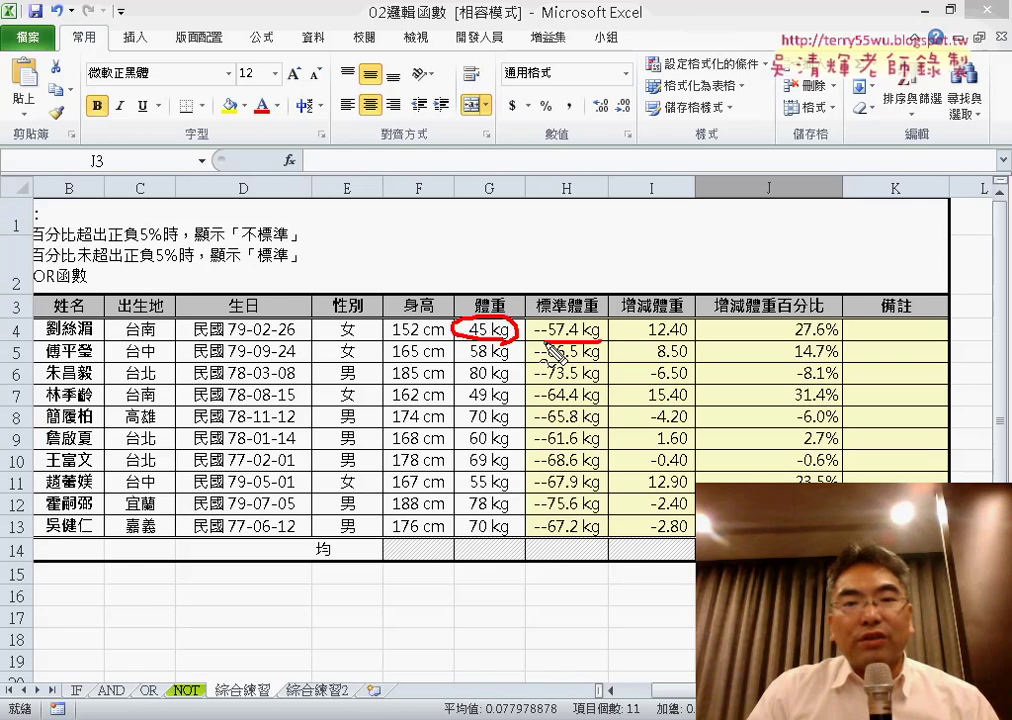
{"action": "left_click_drag", "start_coordinate": [549, 346], "coordinate": [600, 320]}
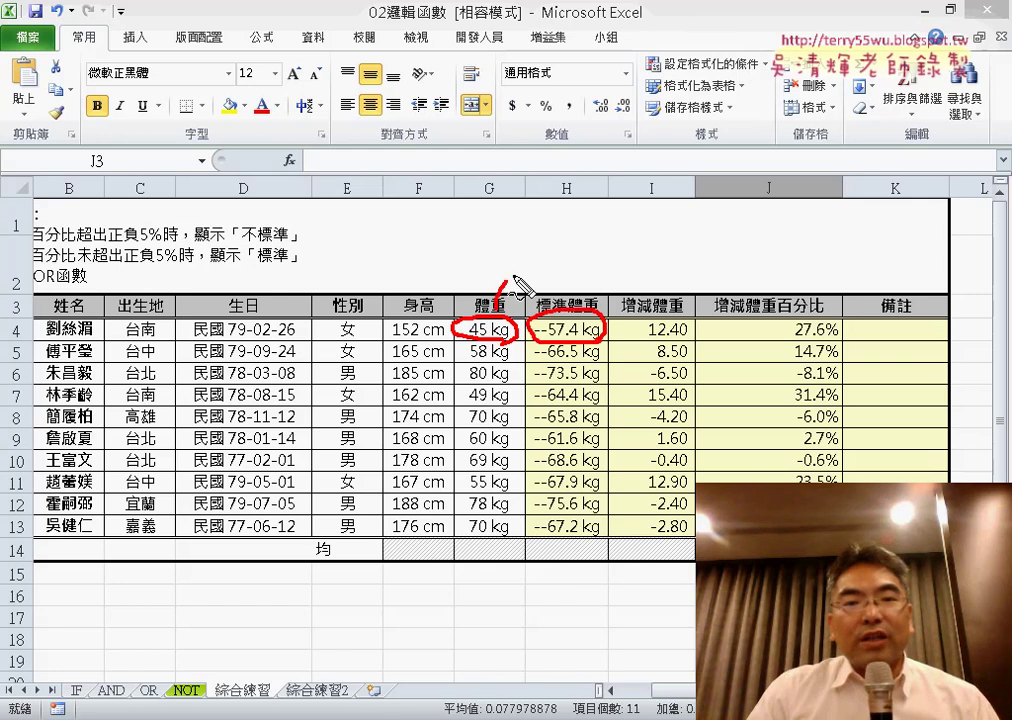
{"action": "left_click_drag", "start_coordinate": [518, 286], "coordinate": [560, 302]}
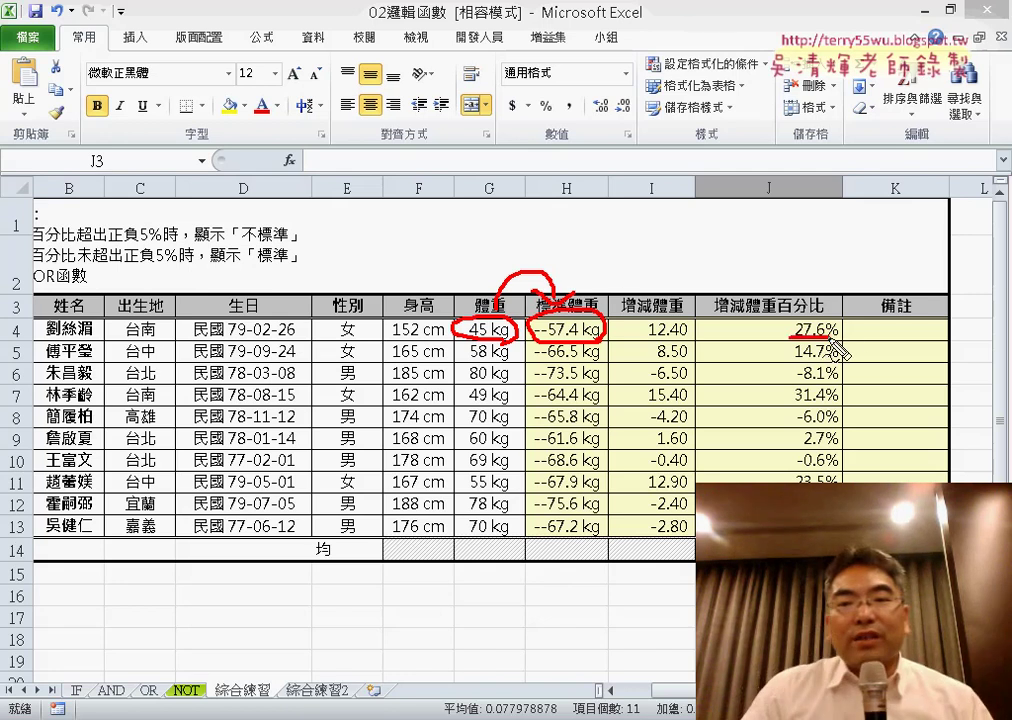
{"action": "left_click_drag", "start_coordinate": [722, 316], "coordinate": [830, 316]}
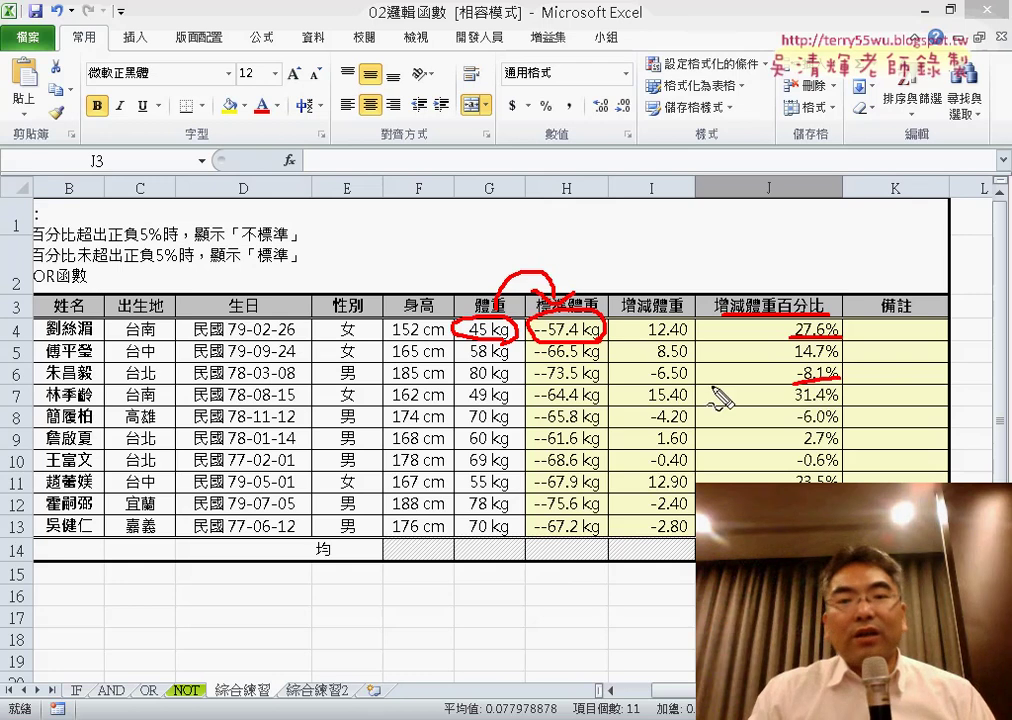
- Circle the 80 kg weight and 備註 header, sketch a baseline, then clear the annotations
{"action": "left_click_drag", "start_coordinate": [468, 381], "coordinate": [513, 367]}
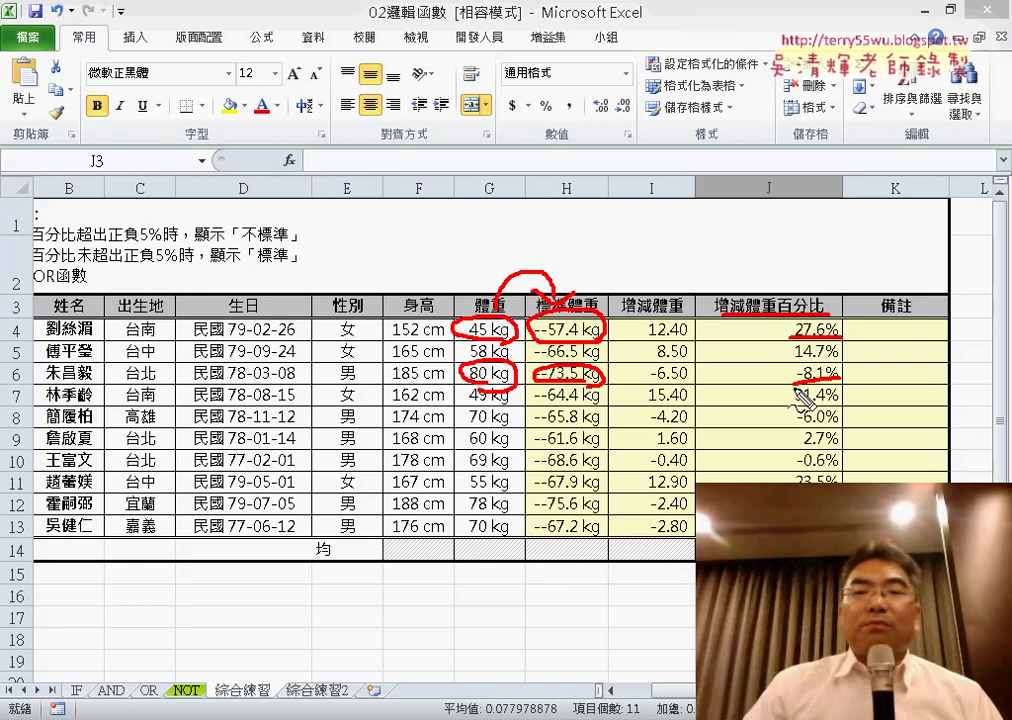
{"action": "left_click_drag", "start_coordinate": [917, 309], "coordinate": [910, 300]}
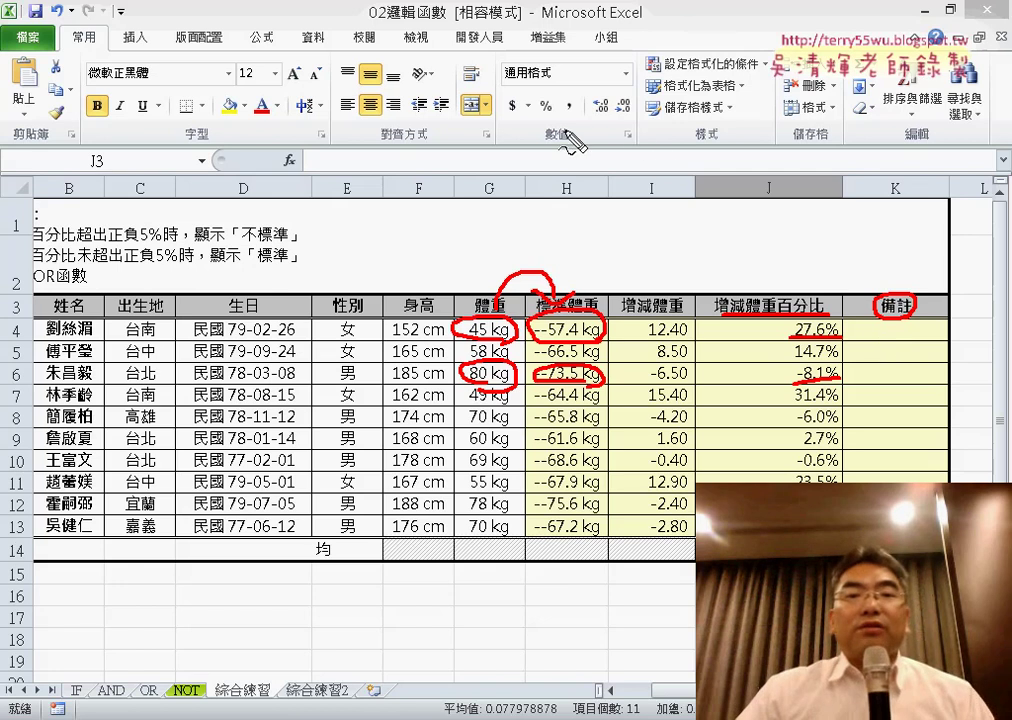
{"action": "mouse_move", "coordinate": [565, 131]}
{"action": "left_mouse_down"}
{"action": "mouse_move", "coordinate": [637, 131]}
{"action": "mouse_move", "coordinate": [604, 94]}
{"action": "left_mouse_up"}
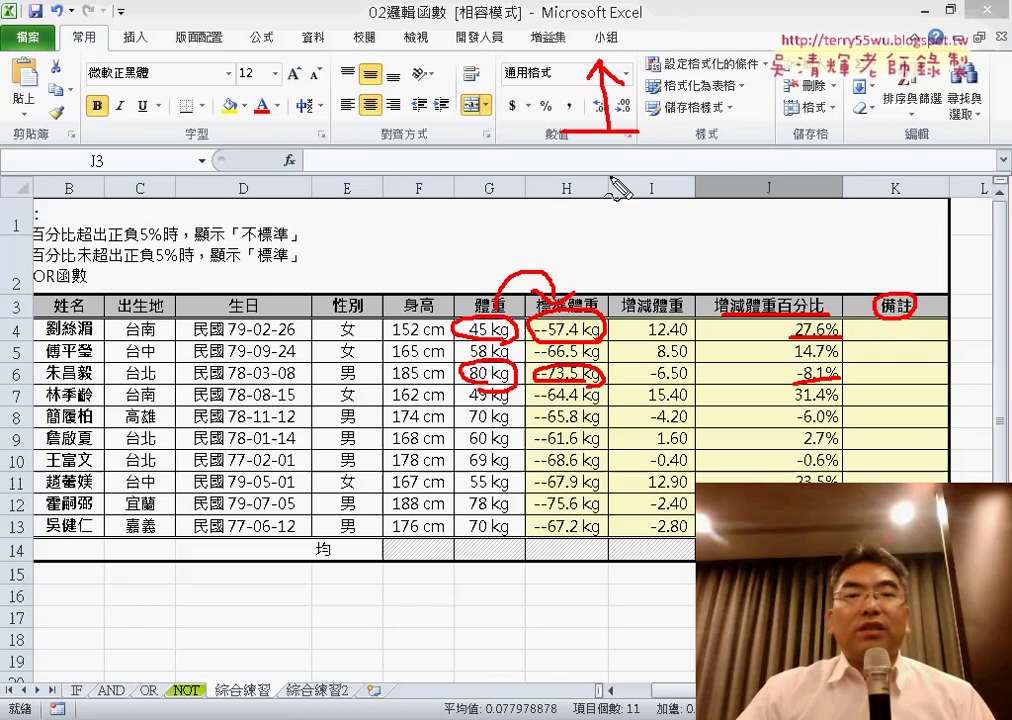
{"action": "mouse_move", "coordinate": [568, 198]}
{"action": "left_mouse_down"}
{"action": "mouse_move", "coordinate": [632, 199]}
{"action": "mouse_move", "coordinate": [612, 250]}
{"action": "left_mouse_up"}
{"action": "left_click_drag", "start_coordinate": [592, 236], "coordinate": [617, 284]}
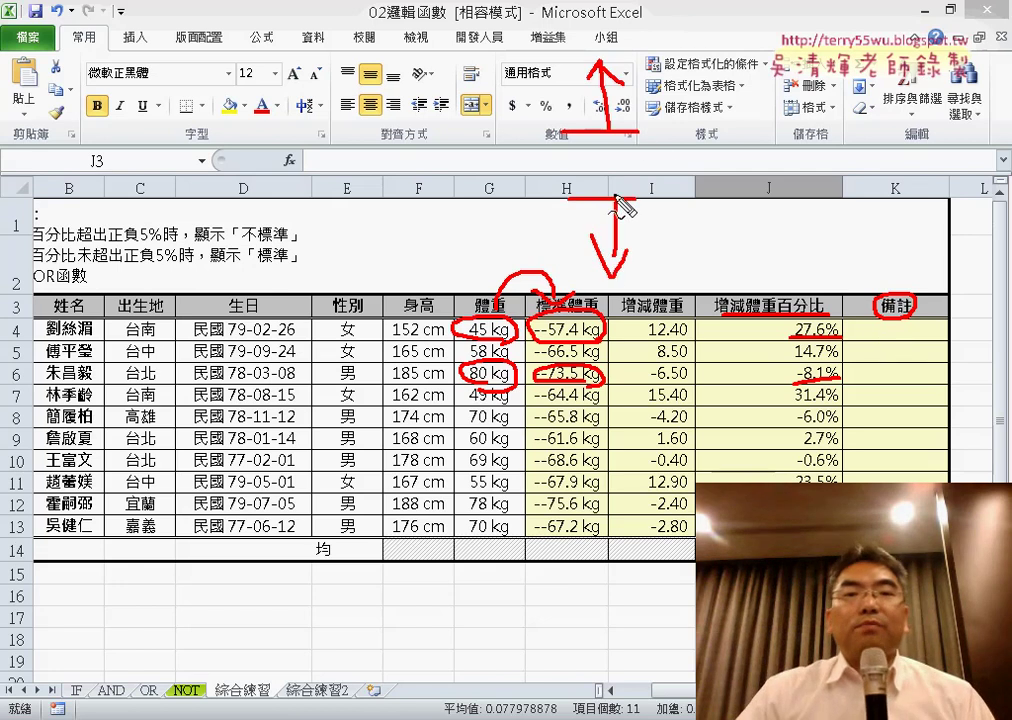
{"action": "left_click_drag", "start_coordinate": [600, 148], "coordinate": [606, 160]}
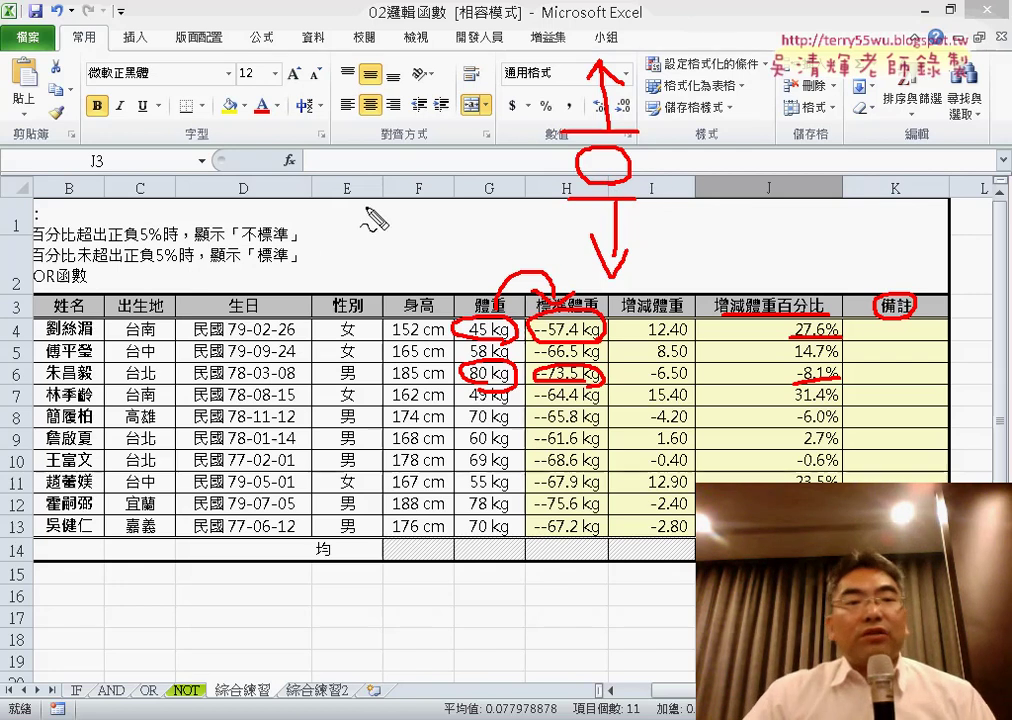
{"action": "key", "text": "Escape"}
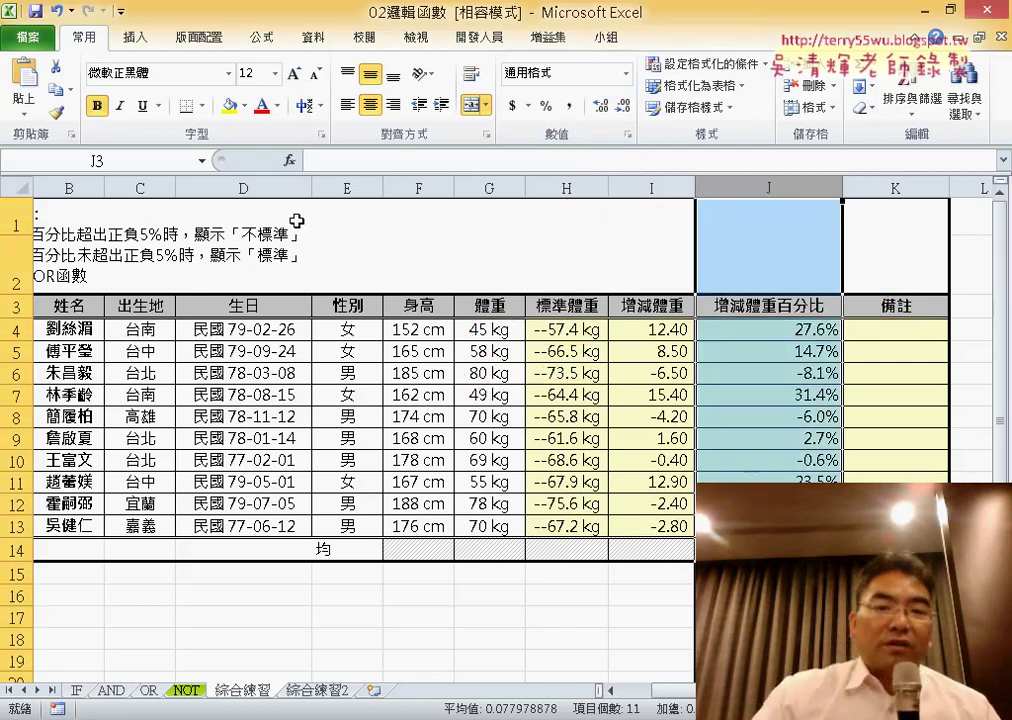
- Underline OR函數 and sketch the normal range between +5% and -5%, then clear it
{"action": "scroll", "coordinate": [483, 545], "scroll_direction": "left", "scroll_amount": 1}
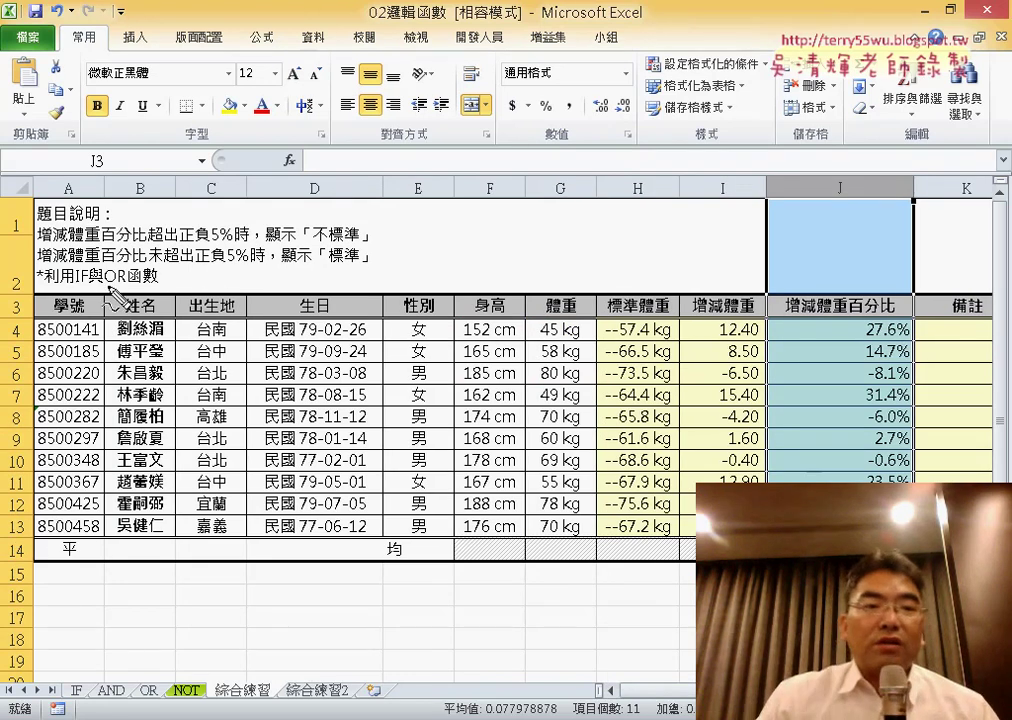
{"action": "left_click_drag", "start_coordinate": [104, 287], "coordinate": [158, 287]}
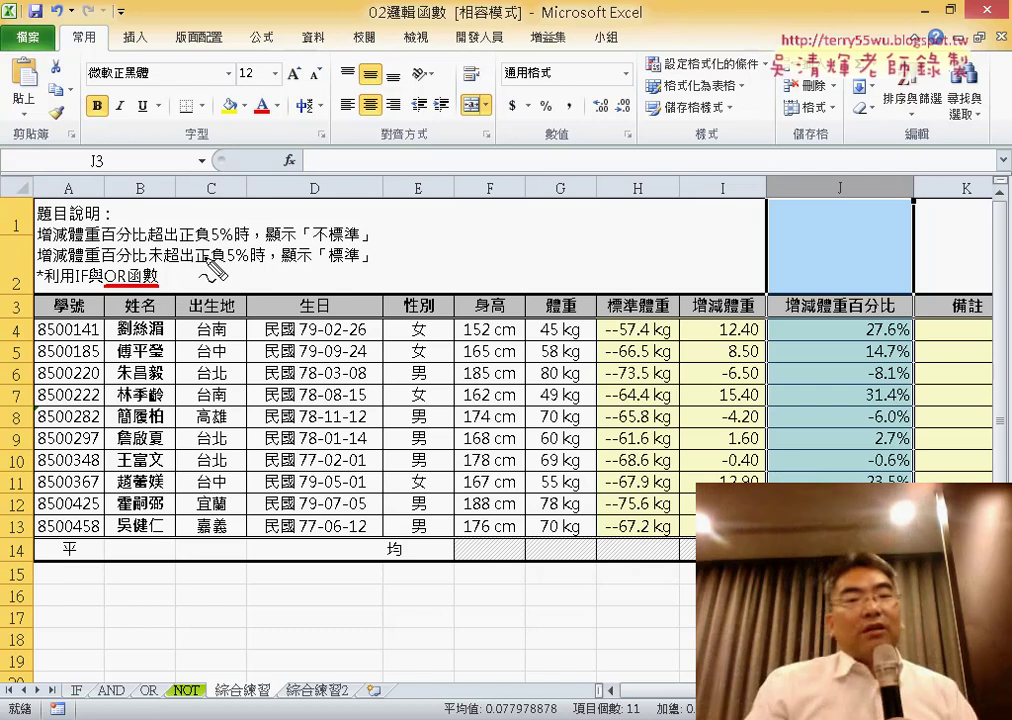
{"action": "mouse_move", "coordinate": [392, 192]}
{"action": "left_mouse_down"}
{"action": "mouse_move", "coordinate": [472, 185]}
{"action": "mouse_move", "coordinate": [468, 92]}
{"action": "left_mouse_up"}
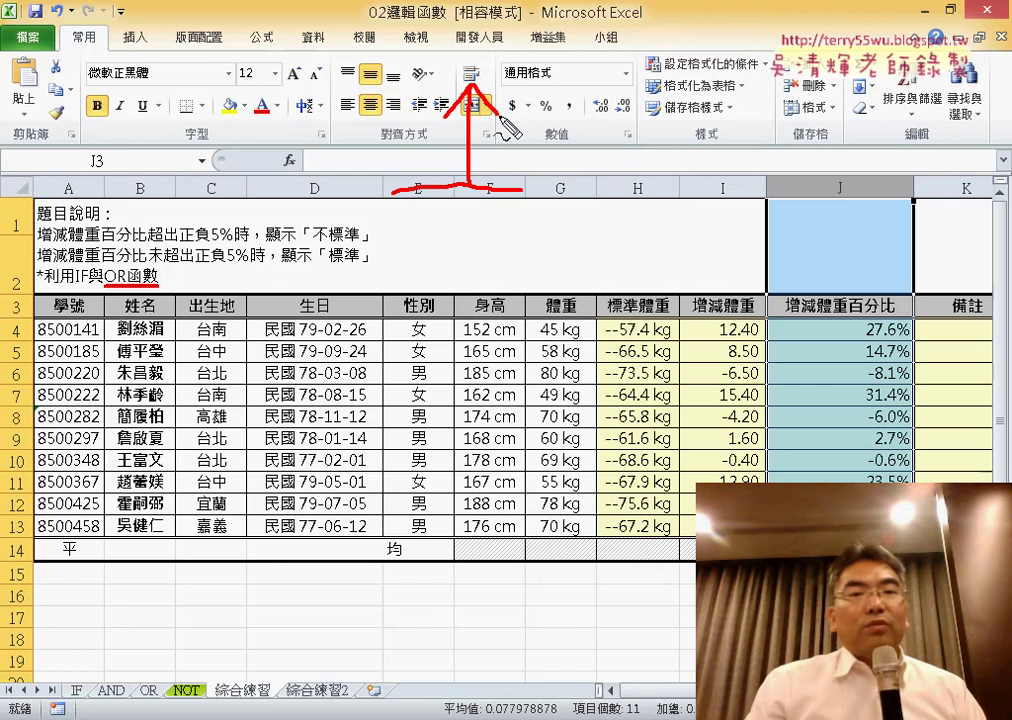
{"action": "mouse_move", "coordinate": [538, 152]}
{"action": "left_mouse_down"}
{"action": "mouse_move", "coordinate": [558, 184]}
{"action": "mouse_move", "coordinate": [572, 168]}
{"action": "left_mouse_up"}
{"action": "left_click_drag", "start_coordinate": [638, 158], "coordinate": [579, 217]}
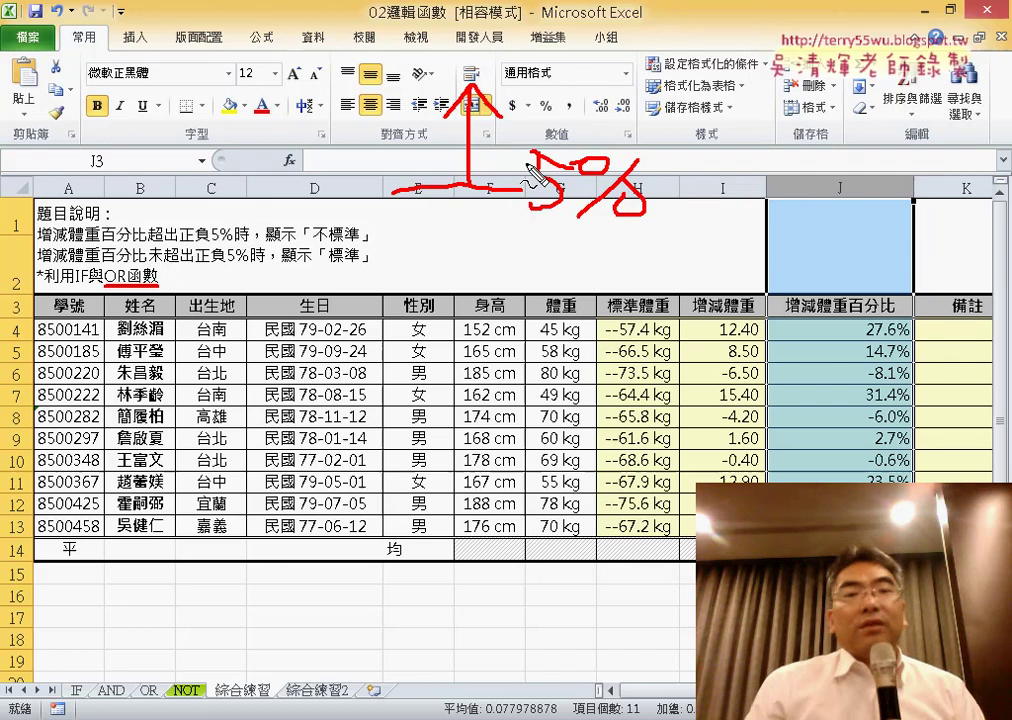
{"action": "left_click_drag", "start_coordinate": [403, 281], "coordinate": [528, 283]}
{"action": "left_click_drag", "start_coordinate": [480, 352], "coordinate": [528, 362]}
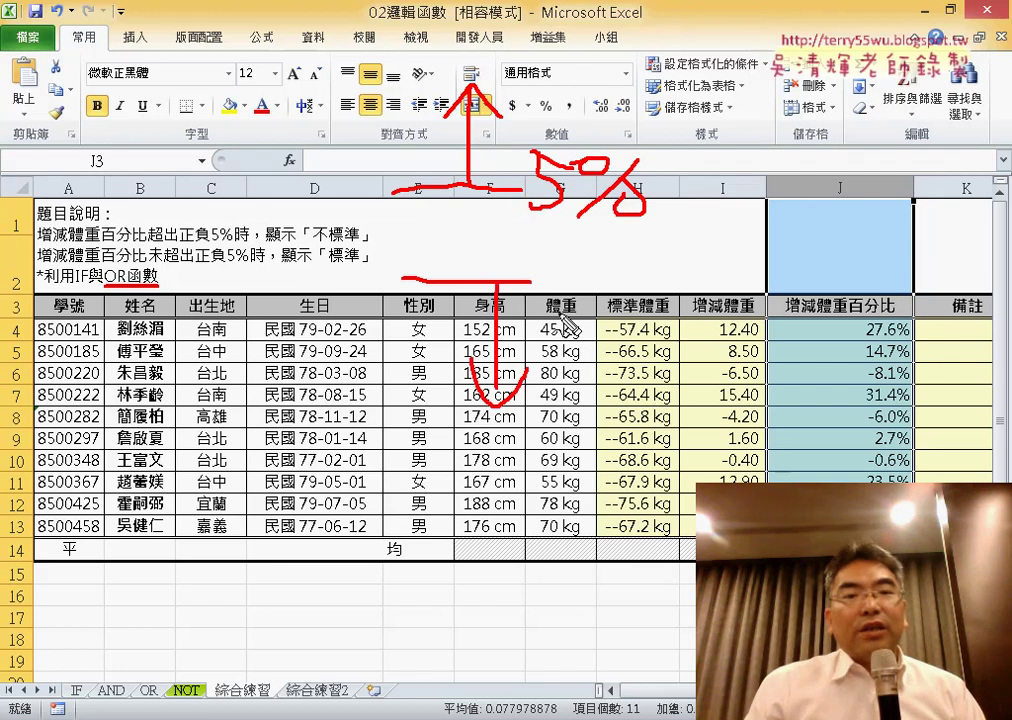
{"action": "left_click_drag", "start_coordinate": [689, 287], "coordinate": [648, 357]}
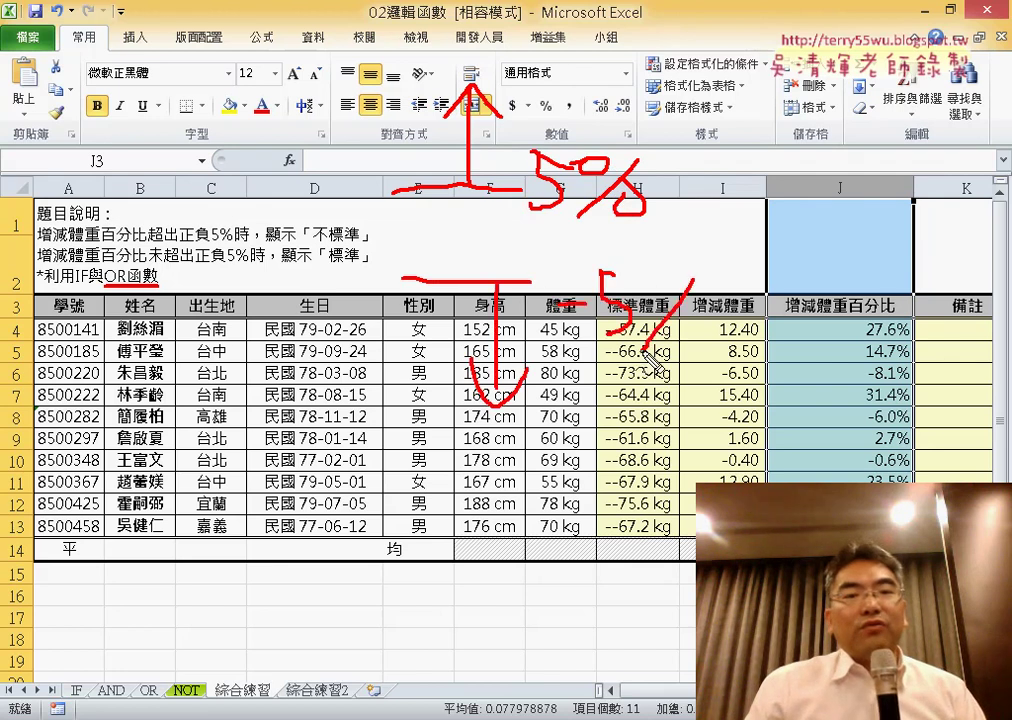
{"action": "left_click_drag", "start_coordinate": [695, 322], "coordinate": [688, 324]}
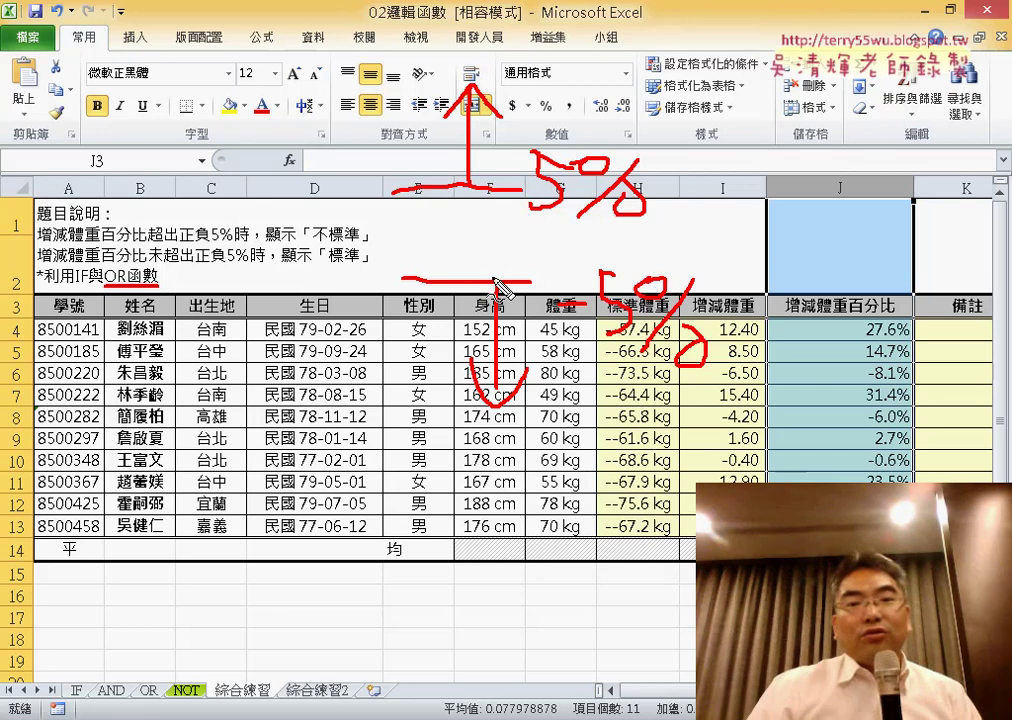
{"action": "mouse_move", "coordinate": [494, 282]}
{"action": "left_mouse_down"}
{"action": "mouse_move", "coordinate": [447, 212]}
{"action": "mouse_move", "coordinate": [533, 261]}
{"action": "left_mouse_up"}
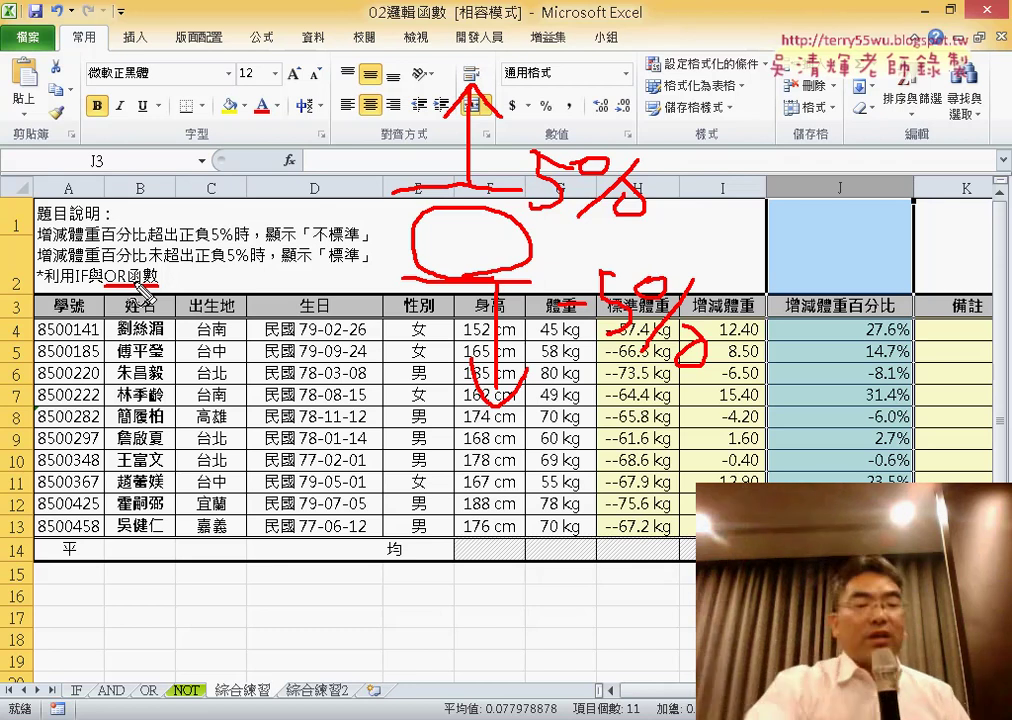
{"action": "key", "text": "Escape"}
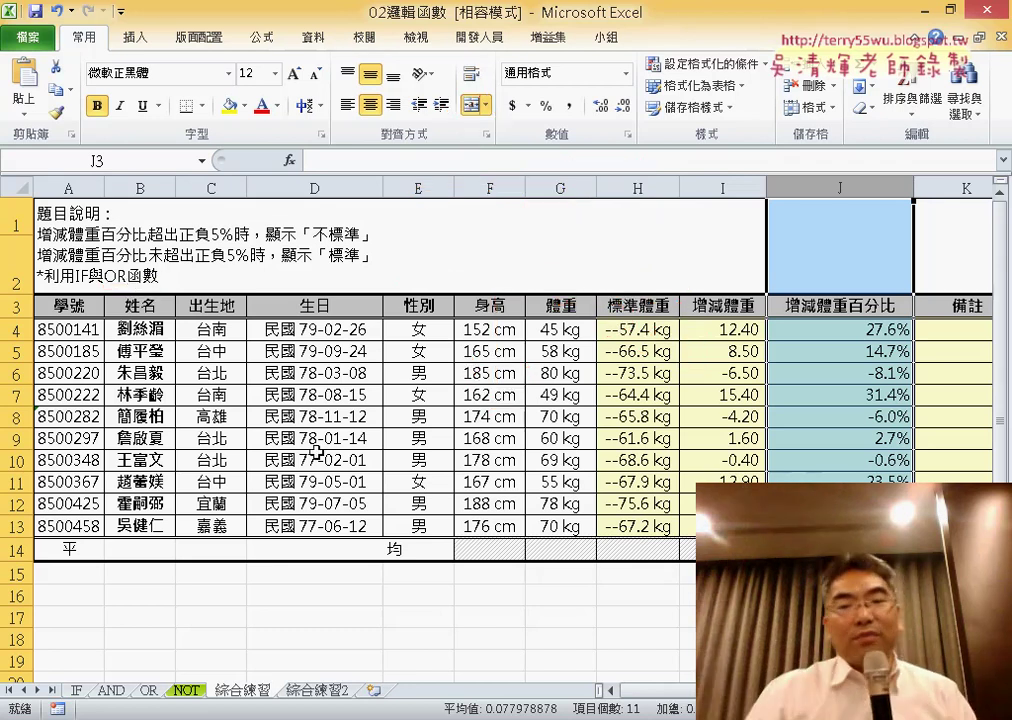
- Insert an IF function into cell K4 through the Insert Function list
{"action": "scroll", "coordinate": [500, 400], "scroll_direction": "right", "scroll_amount": 1}
{"action": "scroll", "coordinate": [500, 400], "scroll_direction": "right", "scroll_amount": 1}
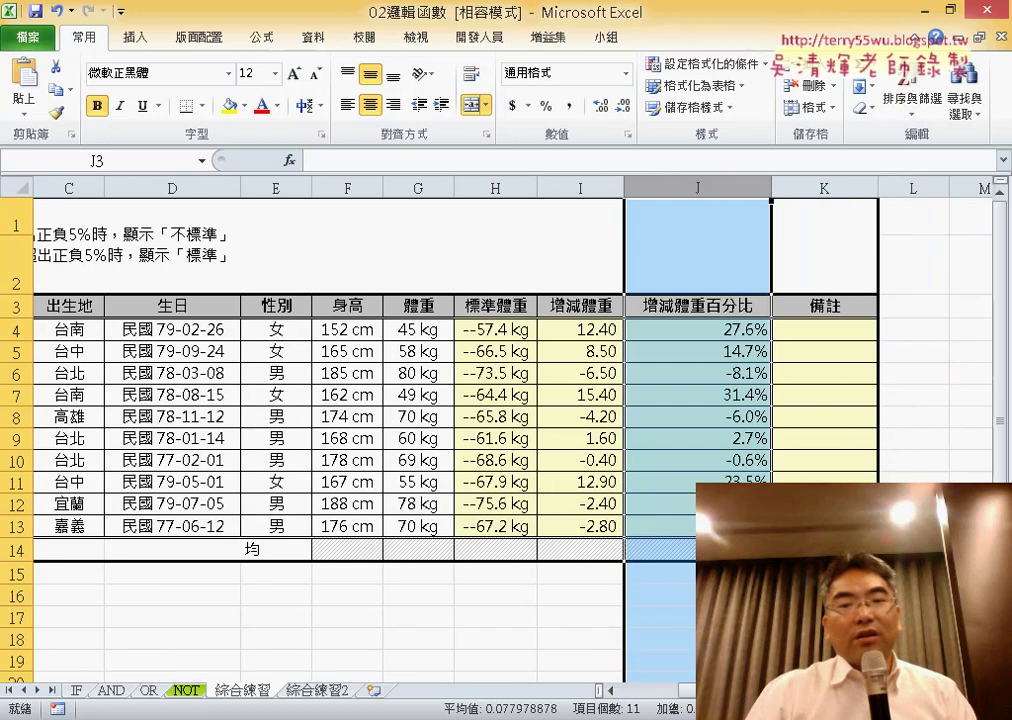
{"action": "left_click", "coordinate": [826, 331]}
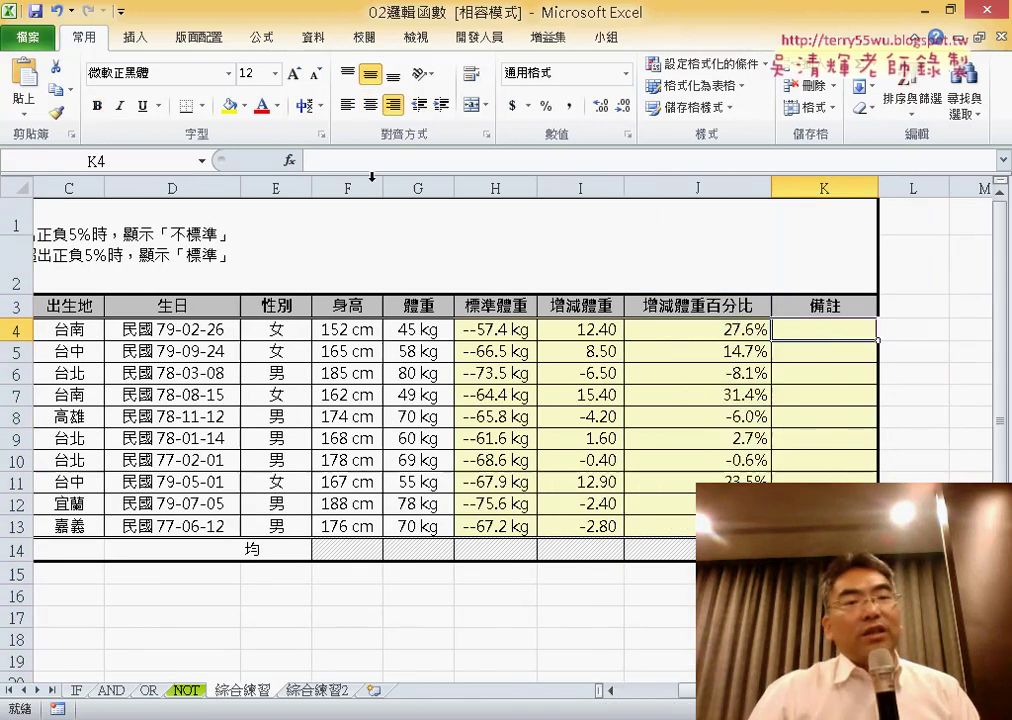
{"action": "left_click", "coordinate": [287, 161]}
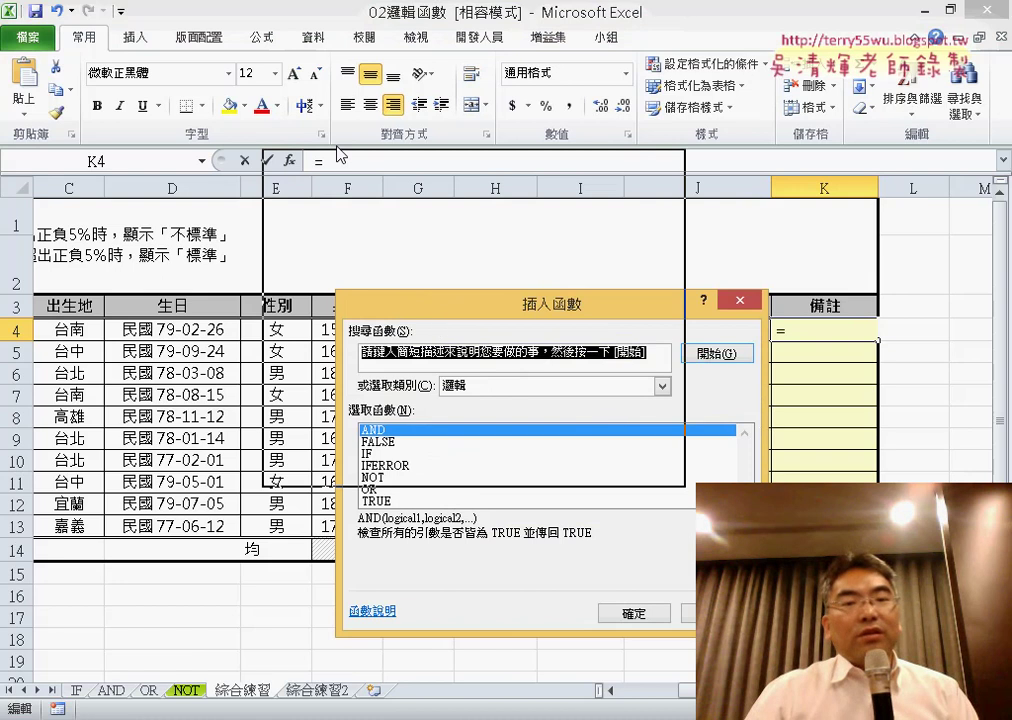
{"action": "left_click_drag", "start_coordinate": [437, 304], "coordinate": [287, 105]}
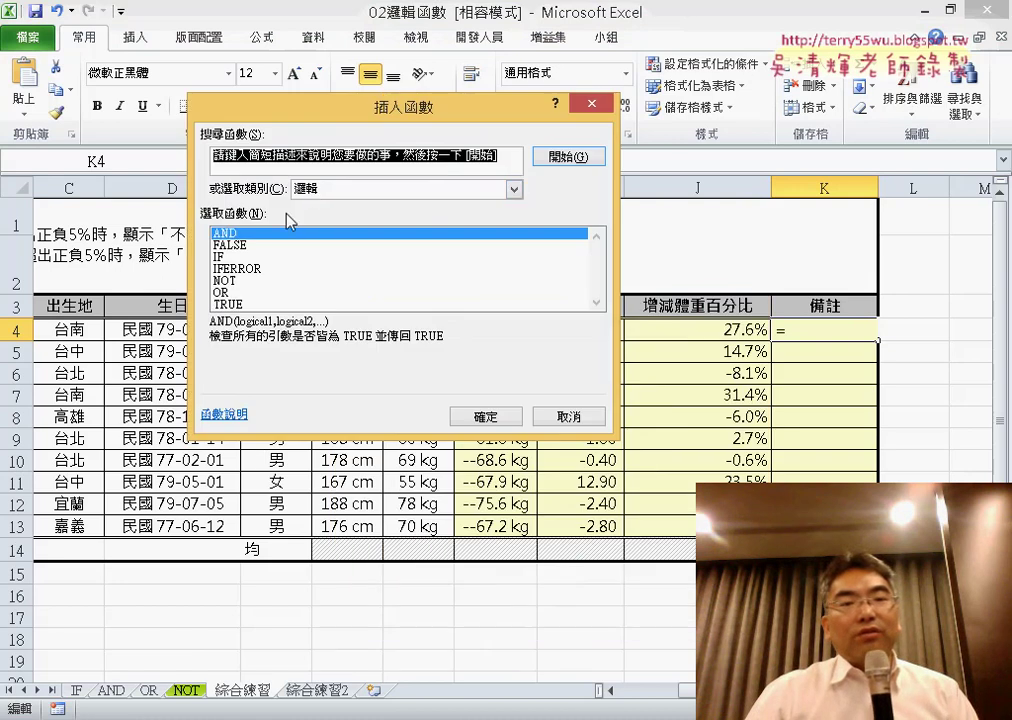
{"action": "double_click", "coordinate": [246, 256]}
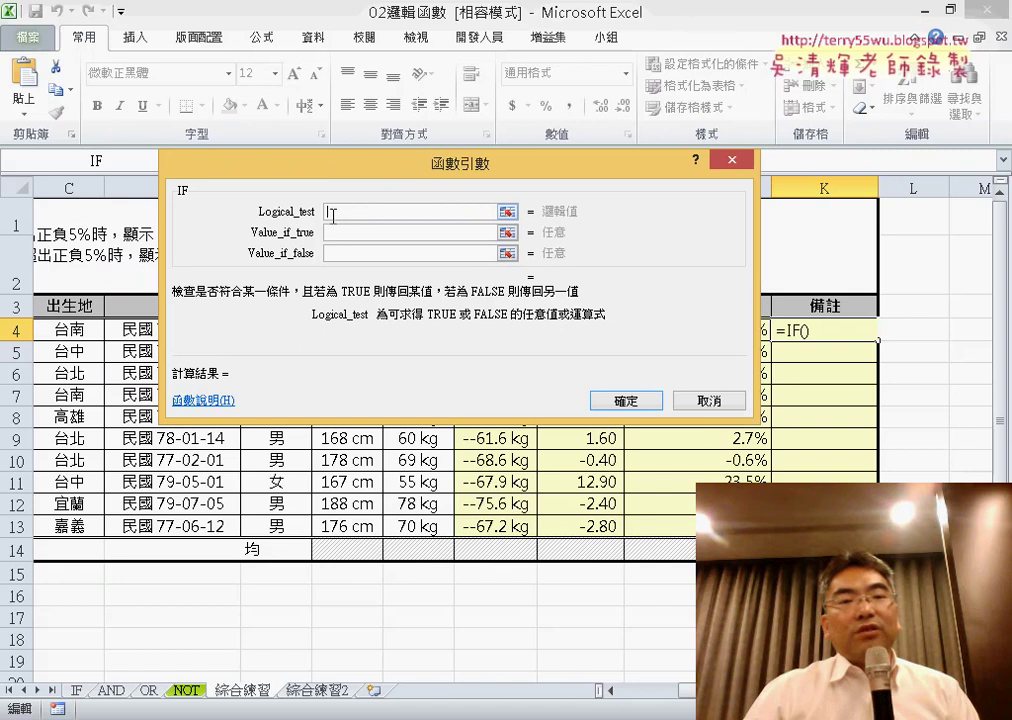
{"action": "left_click_drag", "start_coordinate": [357, 174], "coordinate": [182, 160]}
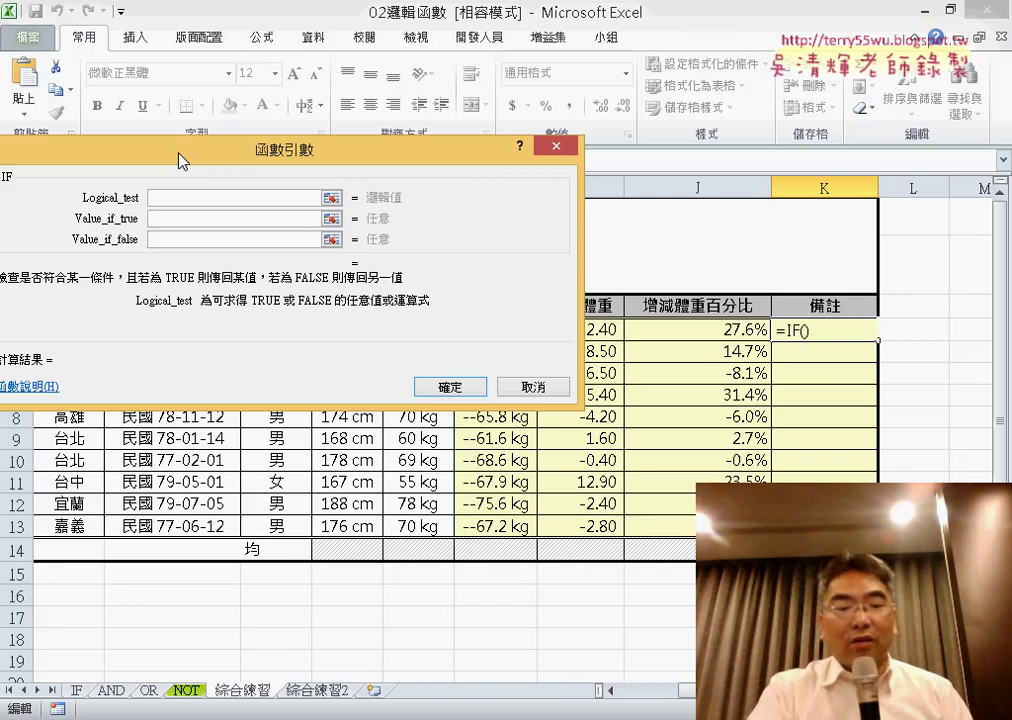
- Enter or(J4>5%,J4<-5%) as K4's IF logical test, referencing J4 by clicking
{"action": "type", "text": "o"}
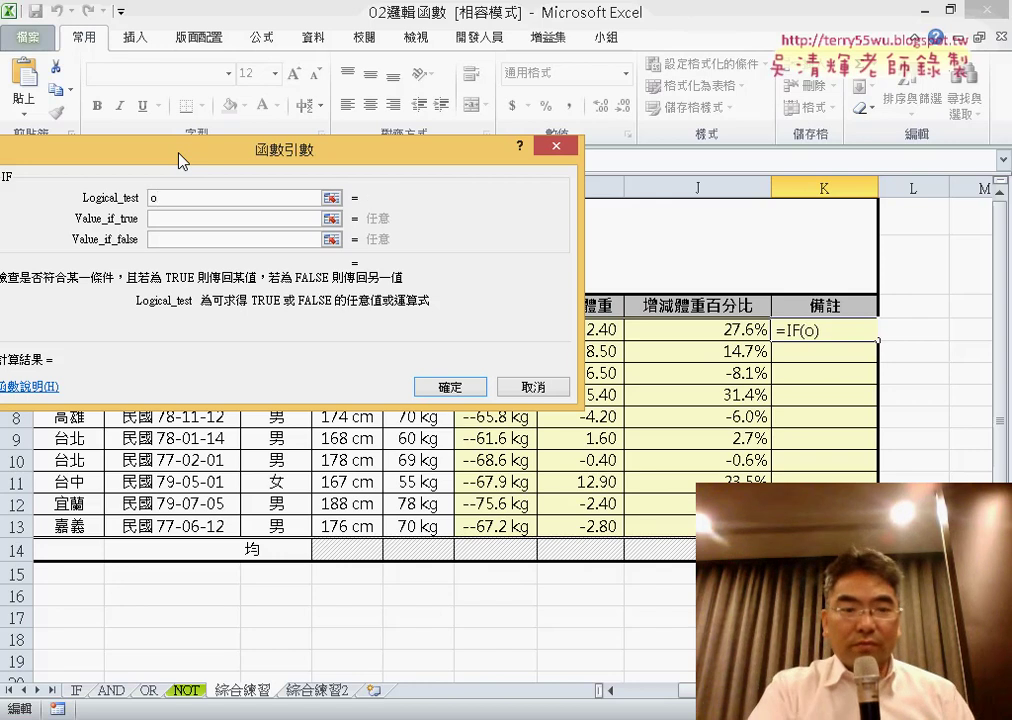
{"action": "type", "text": "r("}
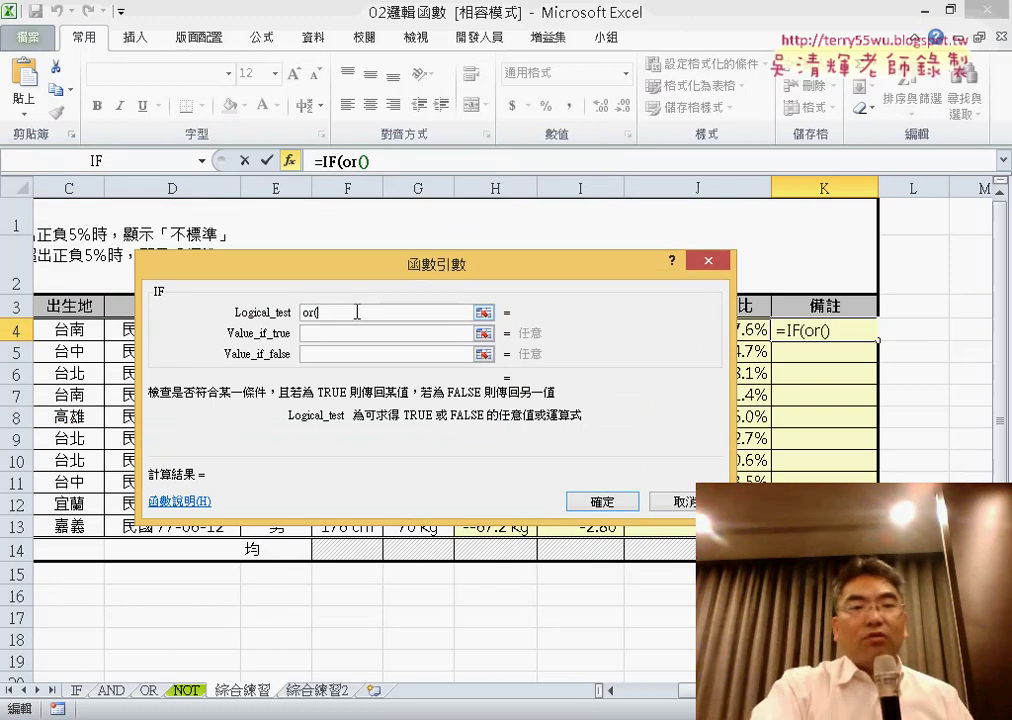
{"action": "left_click_drag", "start_coordinate": [403, 264], "coordinate": [270, 240]}
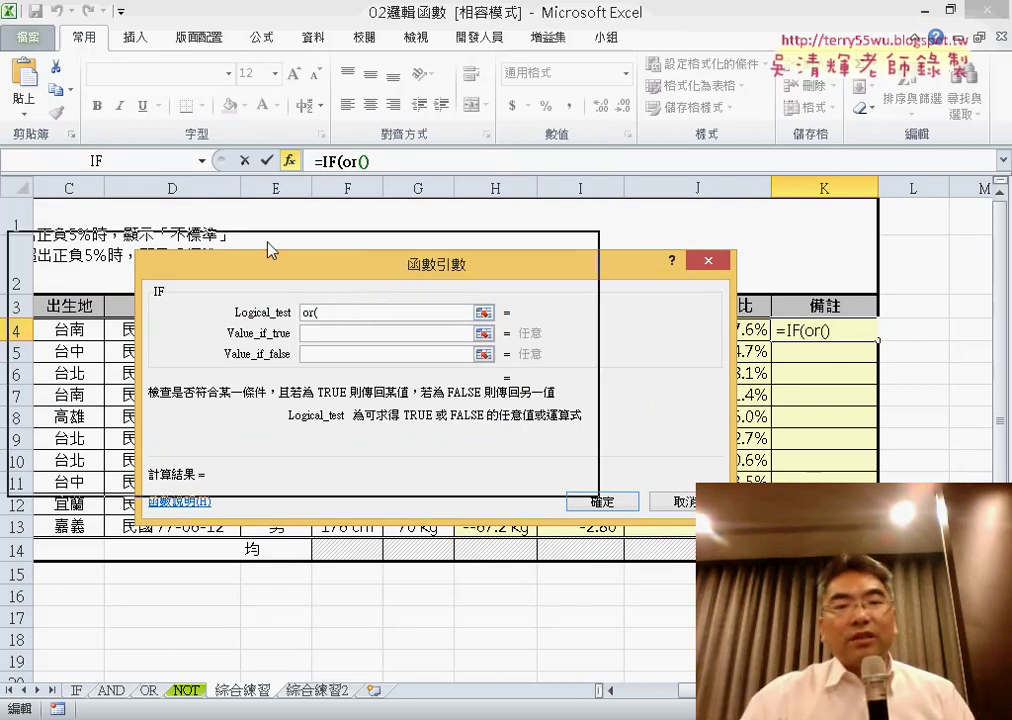
{"action": "left_click", "coordinate": [741, 338]}
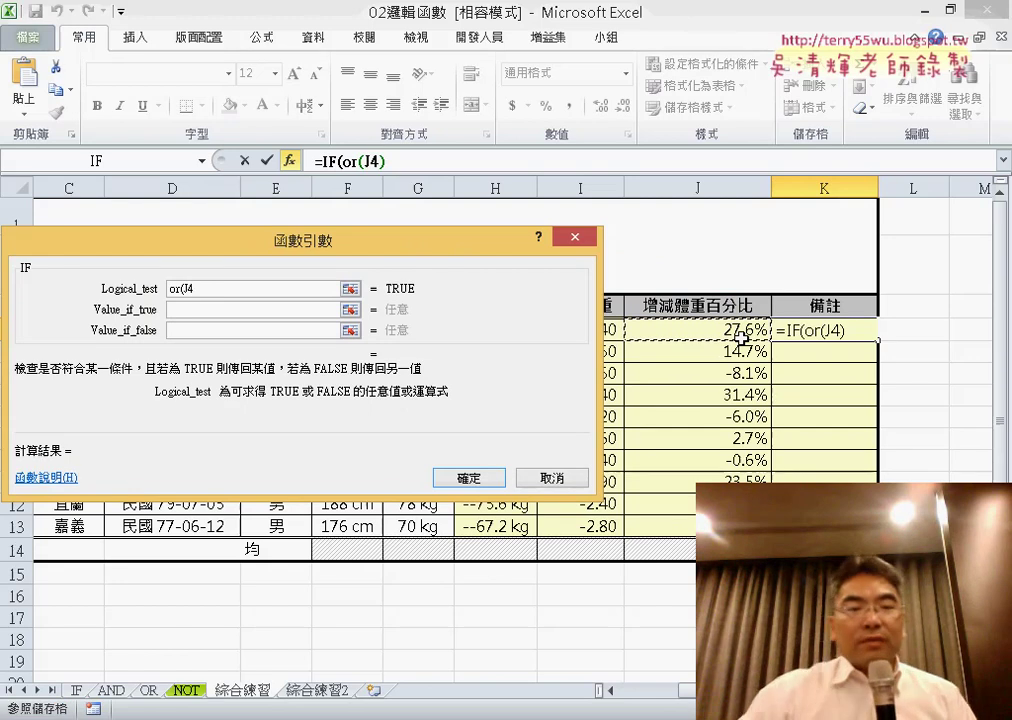
{"action": "type", "text": ">5"}
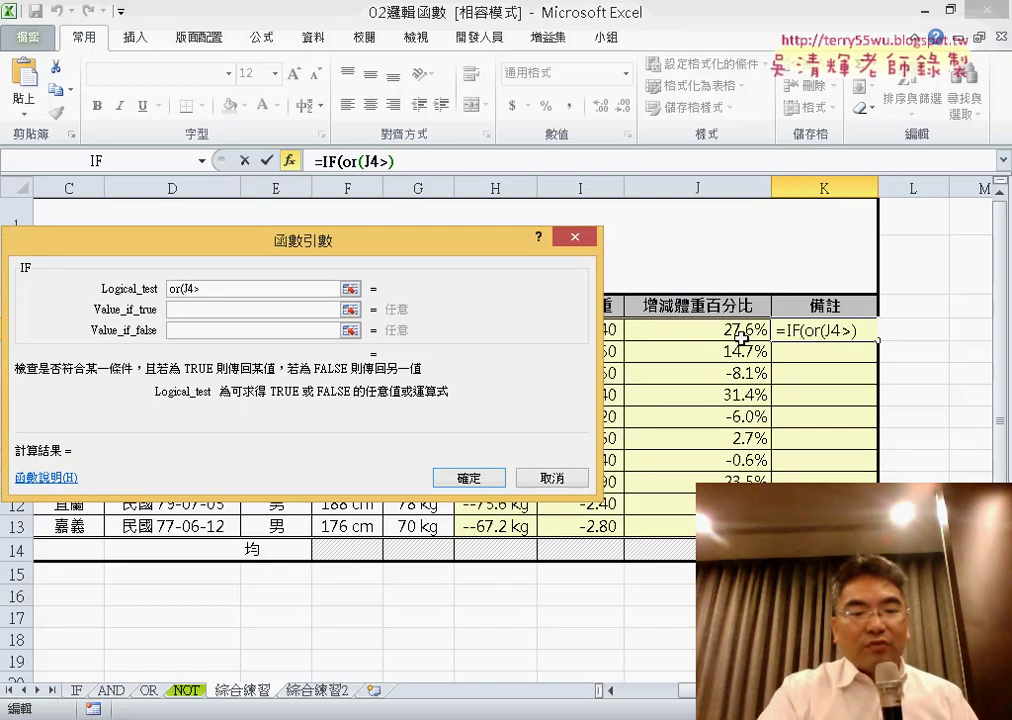
{"action": "type", "text": "%,"}
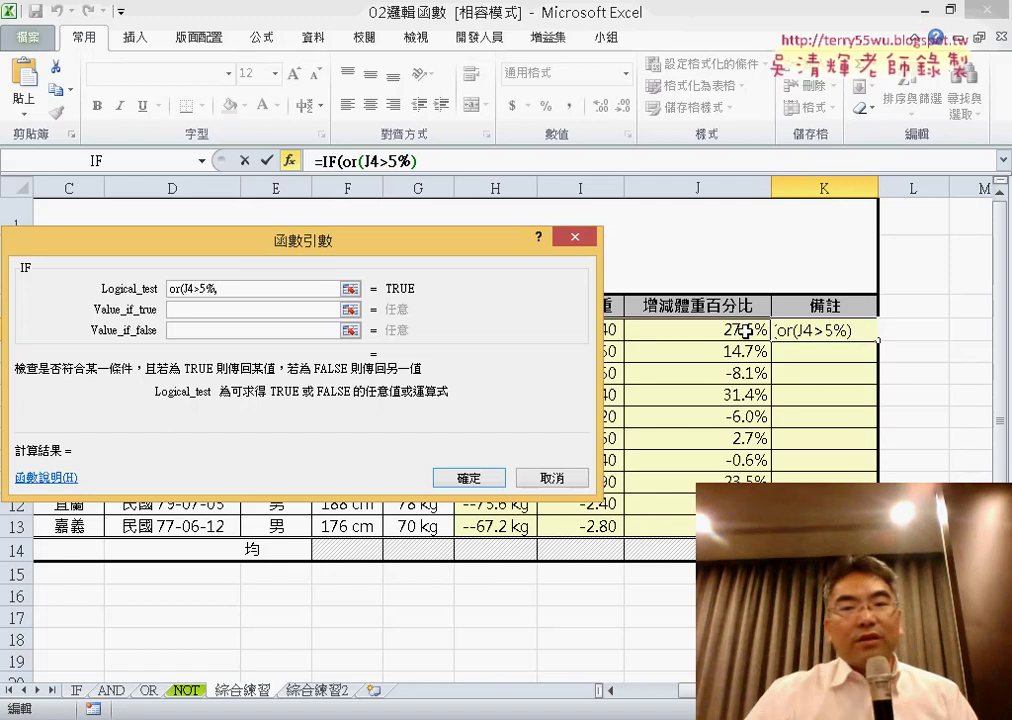
{"action": "left_click", "coordinate": [745, 330]}
{"action": "type", "text": "<"}
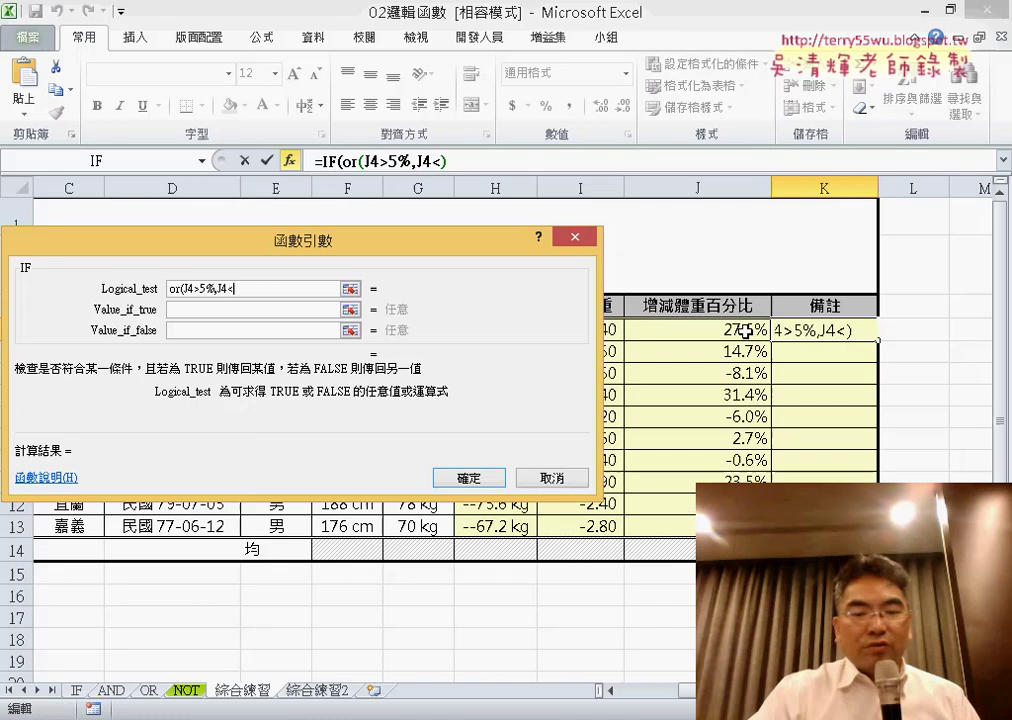
{"action": "type", "text": "-5"}
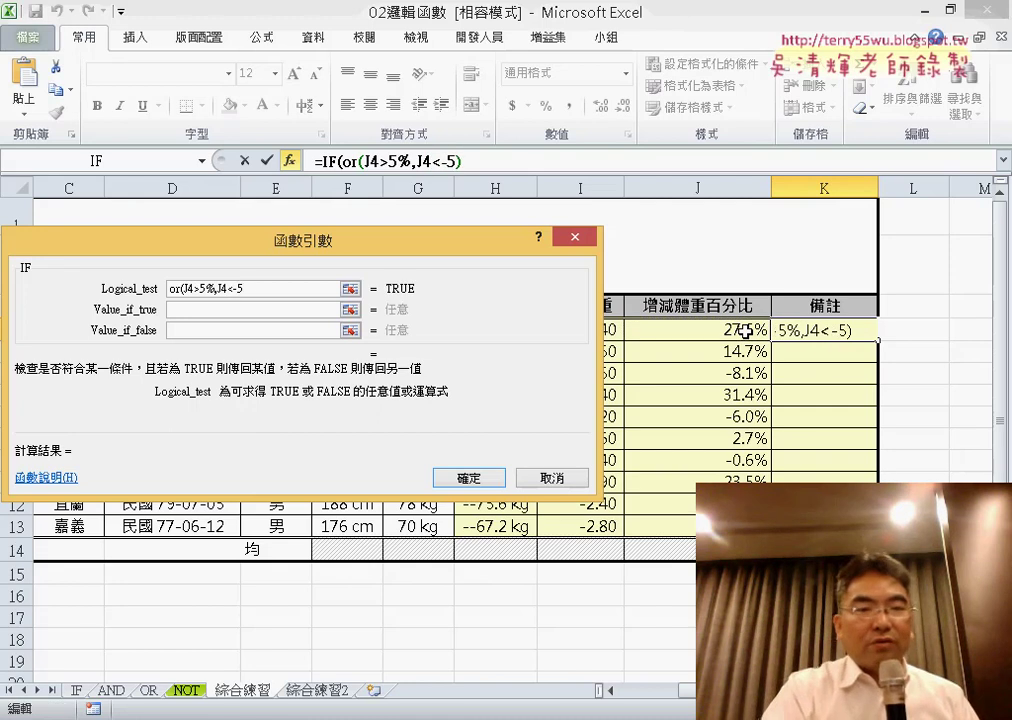
{"action": "type", "text": "%"}
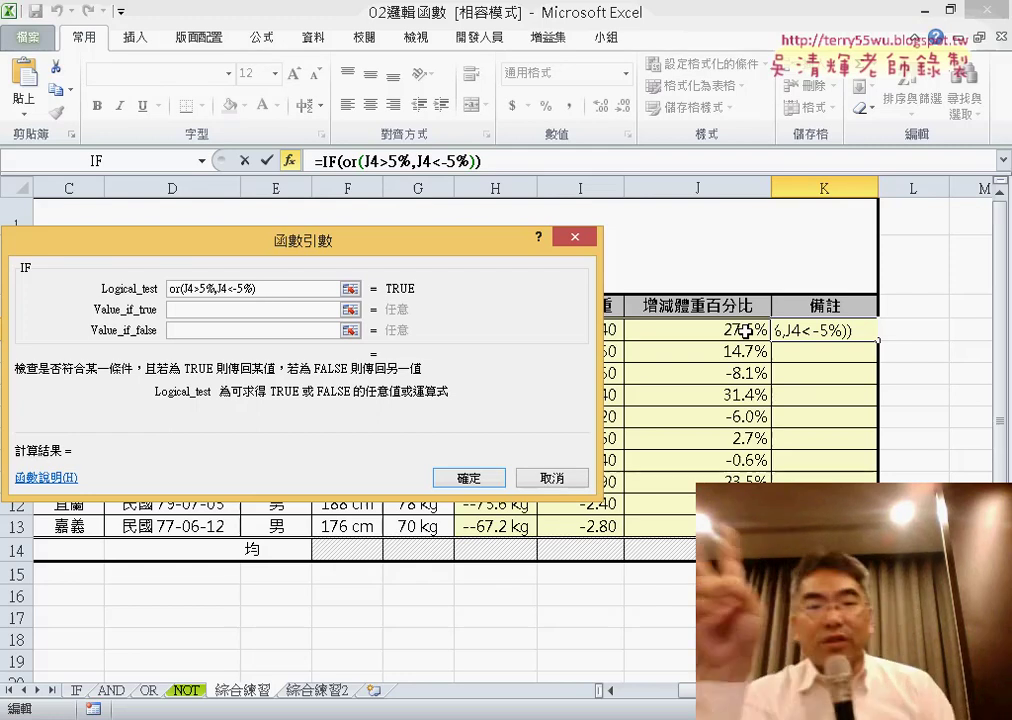
{"action": "left_click_drag", "start_coordinate": [432, 247], "coordinate": [481, 247]}
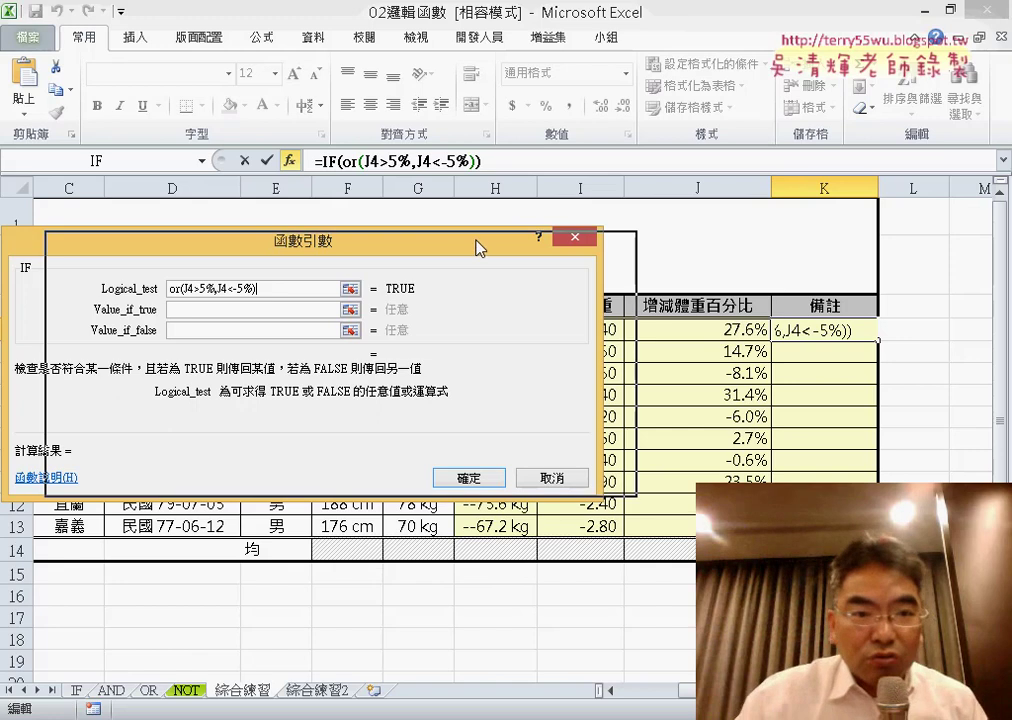
{"action": "left_click_drag", "start_coordinate": [322, 292], "coordinate": [196, 298]}
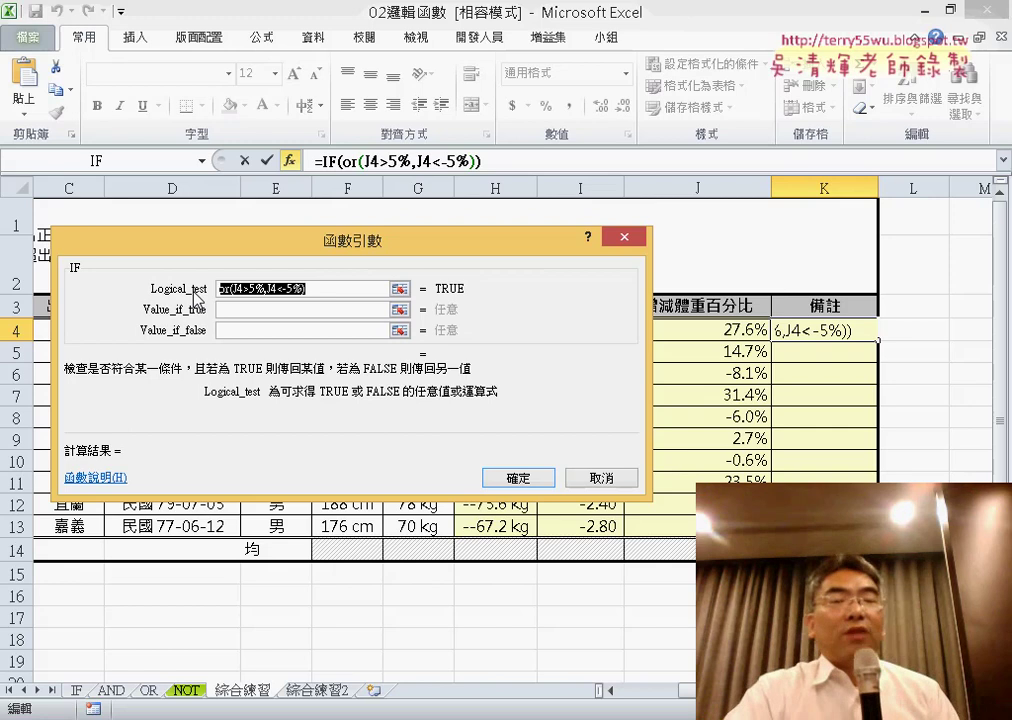
{"action": "left_click", "coordinate": [267, 310]}
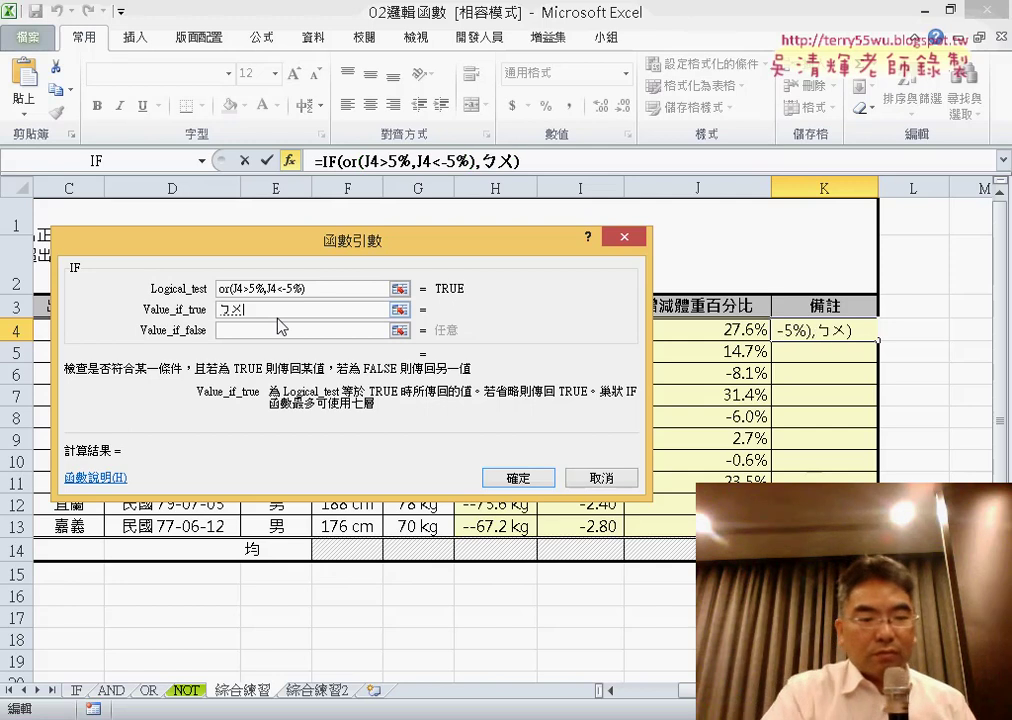
- Set the IF results to 不標準 when true and 標準 when false
{"action": "type", "text": "不ㄅㄧㄠ"}
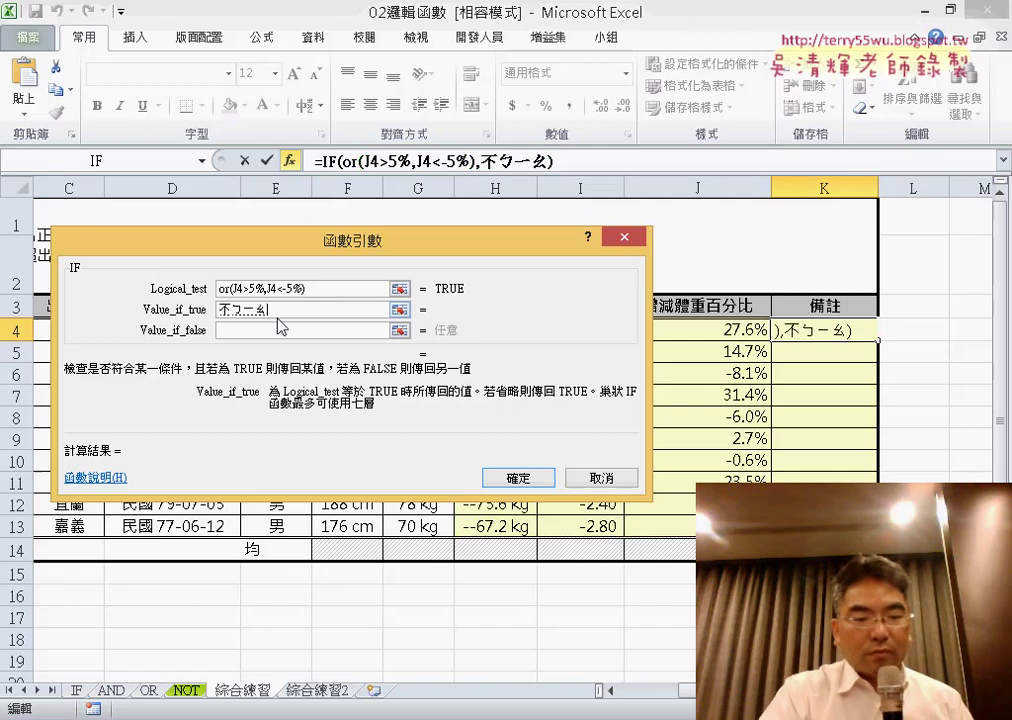
{"action": "key", "text": "BackSpace"}
{"action": "key", "text": "BackSpace"}
{"action": "key", "text": "BackSpace"}
{"action": "type", "text": "標ㄓㄨㄣ"}
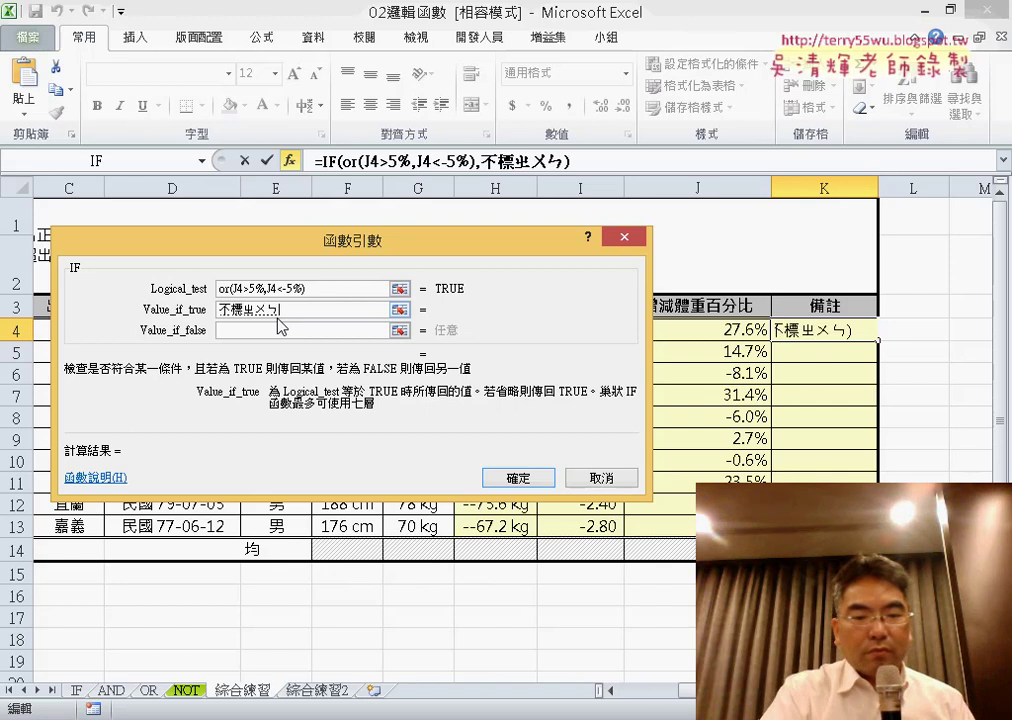
{"action": "type", "text": "準"}
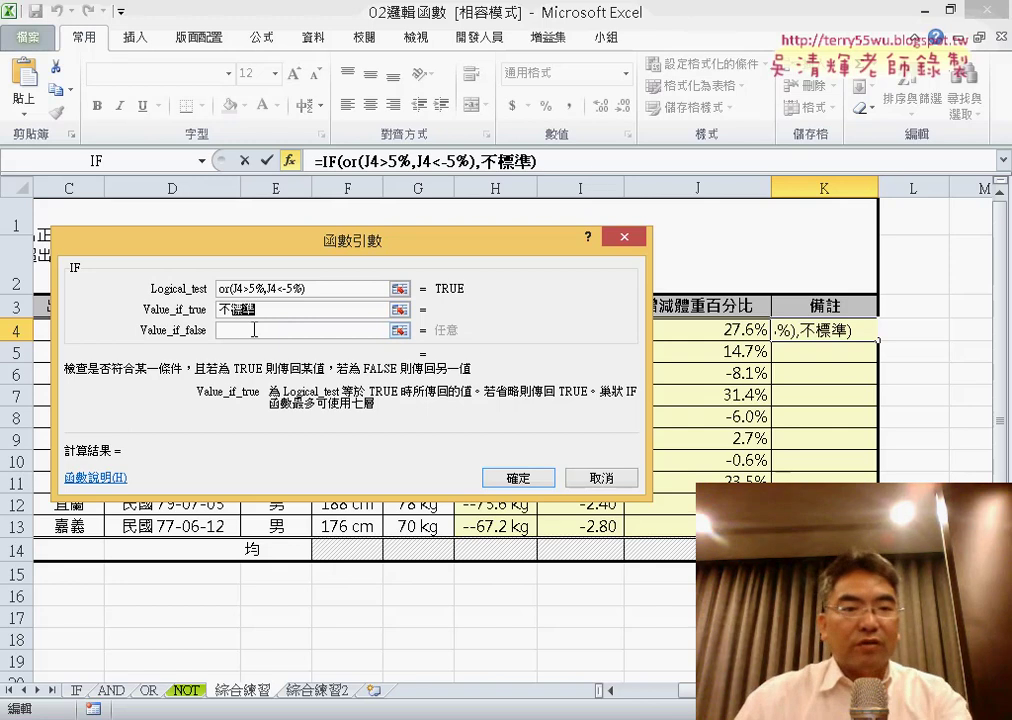
{"action": "left_click", "coordinate": [254, 329]}
{"action": "type", "text": "標準"}
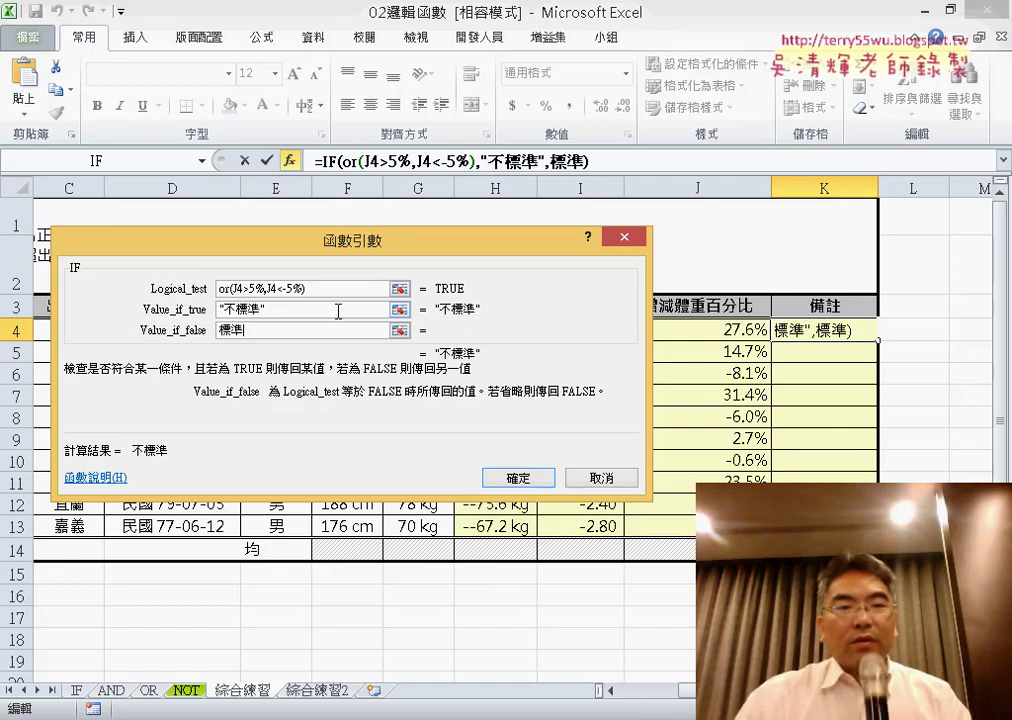
{"action": "left_click", "coordinate": [338, 311]}
{"action": "key", "text": "Tab"}
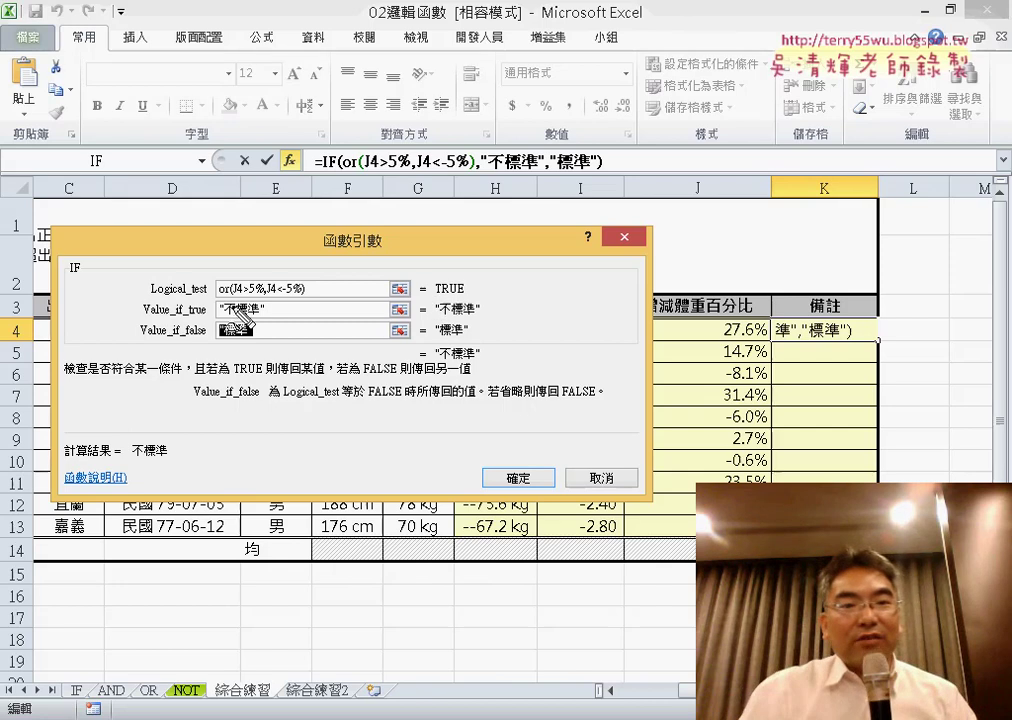
{"action": "left_click_drag", "start_coordinate": [216, 297], "coordinate": [306, 293]}
{"action": "mouse_move", "coordinate": [538, 137]}
{"action": "left_mouse_down"}
{"action": "mouse_move", "coordinate": [658, 137]}
{"action": "mouse_move", "coordinate": [627, 22]}
{"action": "left_mouse_up"}
{"action": "left_click_drag", "start_coordinate": [604, 75], "coordinate": [668, 90]}
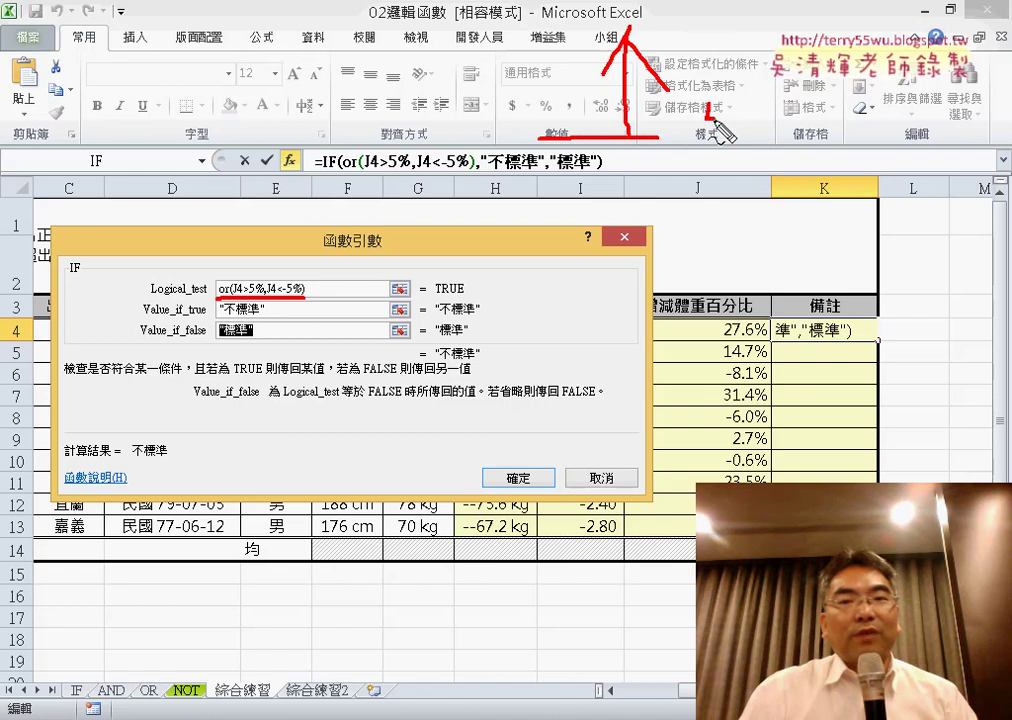
{"action": "mouse_move", "coordinate": [745, 112]}
{"action": "left_mouse_down"}
{"action": "mouse_move", "coordinate": [725, 138]}
{"action": "mouse_move", "coordinate": [772, 98]}
{"action": "left_mouse_up"}
{"action": "left_click_drag", "start_coordinate": [735, 165], "coordinate": [798, 116]}
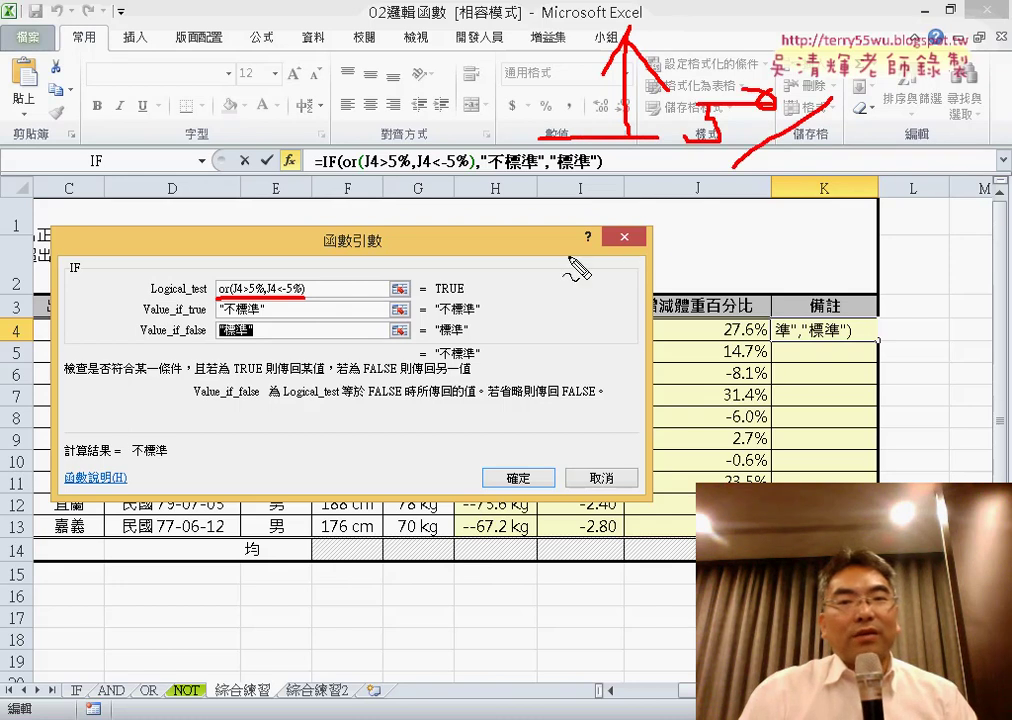
{"action": "mouse_move", "coordinate": [566, 262]}
{"action": "left_mouse_down"}
{"action": "mouse_move", "coordinate": [675, 260]}
{"action": "mouse_move", "coordinate": [620, 405]}
{"action": "left_mouse_up"}
{"action": "left_click_drag", "start_coordinate": [598, 350], "coordinate": [665, 350]}
{"action": "left_click_drag", "start_coordinate": [710, 266], "coordinate": [770, 266]}
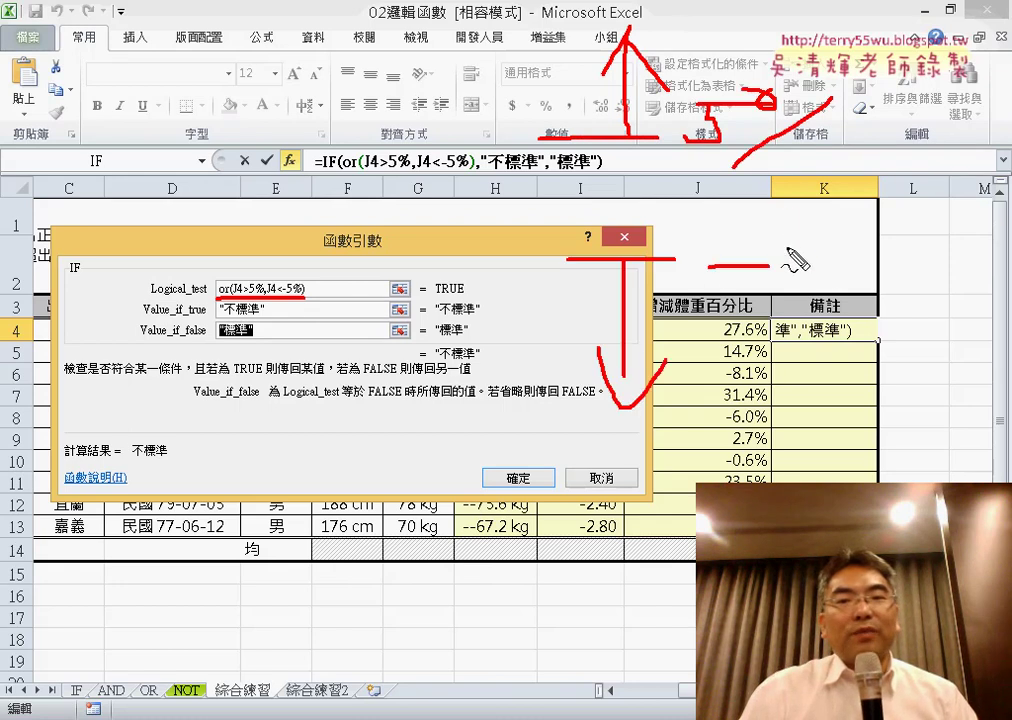
{"action": "mouse_move", "coordinate": [790, 214]}
{"action": "left_mouse_down"}
{"action": "mouse_move", "coordinate": [784, 274]}
{"action": "mouse_move", "coordinate": [815, 210]}
{"action": "mouse_move", "coordinate": [850, 286]}
{"action": "left_mouse_up"}
{"action": "left_click_drag", "start_coordinate": [862, 280], "coordinate": [866, 288]}
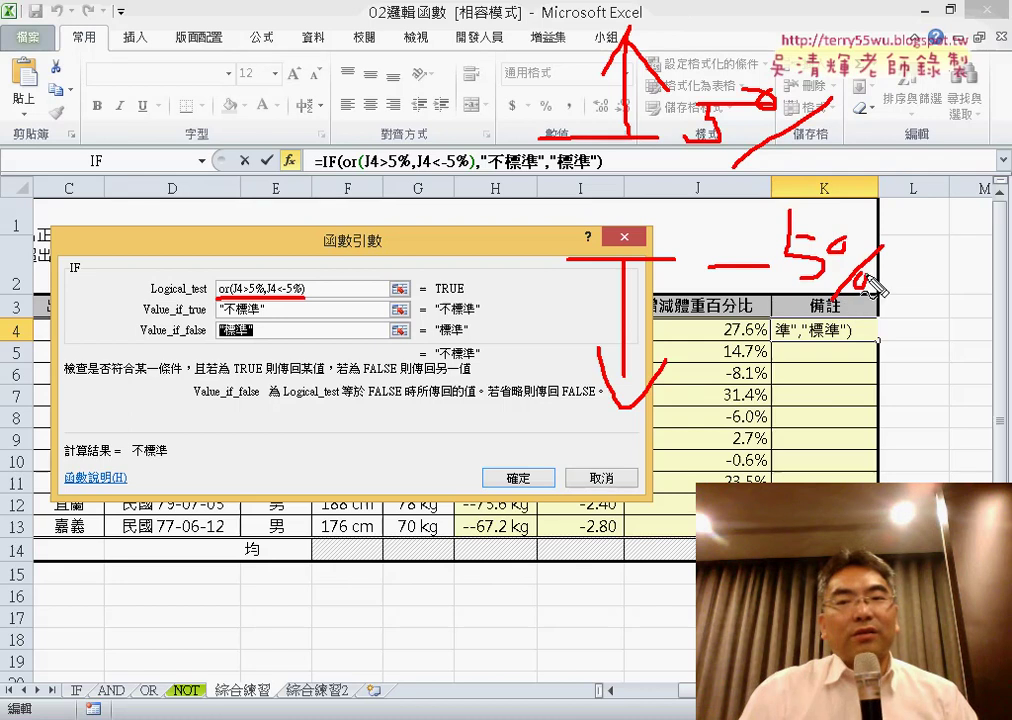
{"action": "left_click_drag", "start_coordinate": [588, 48], "coordinate": [588, 112]}
{"action": "mouse_move", "coordinate": [606, 296]}
{"action": "left_mouse_down"}
{"action": "mouse_move", "coordinate": [548, 338]}
{"action": "mouse_move", "coordinate": [606, 348]}
{"action": "left_mouse_up"}
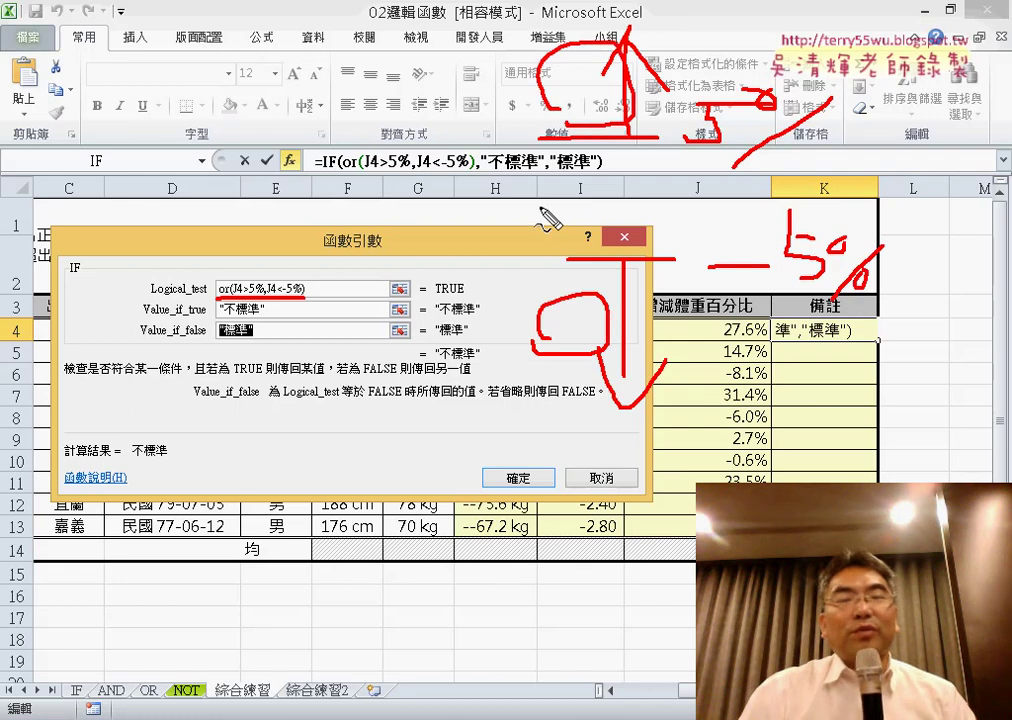
{"action": "mouse_move", "coordinate": [216, 342]}
{"action": "left_mouse_down"}
{"action": "mouse_move", "coordinate": [245, 345]}
{"action": "mouse_move", "coordinate": [525, 218]}
{"action": "mouse_move", "coordinate": [565, 212]}
{"action": "left_mouse_up"}
{"action": "left_click_drag", "start_coordinate": [600, 175], "coordinate": [610, 230]}
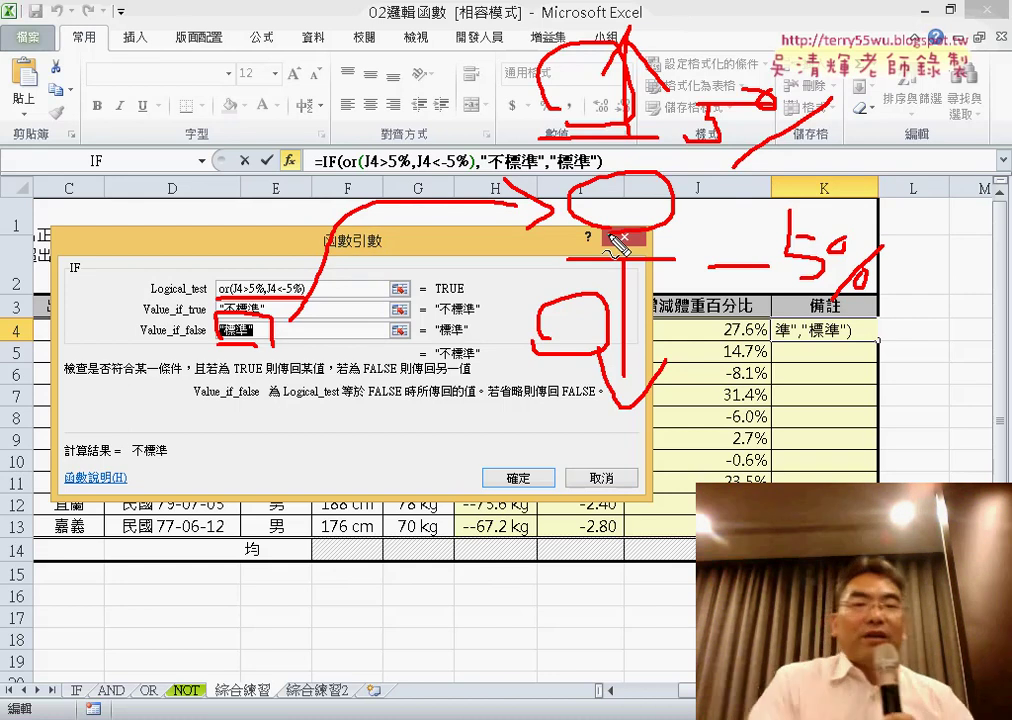
{"action": "key", "text": "Escape"}
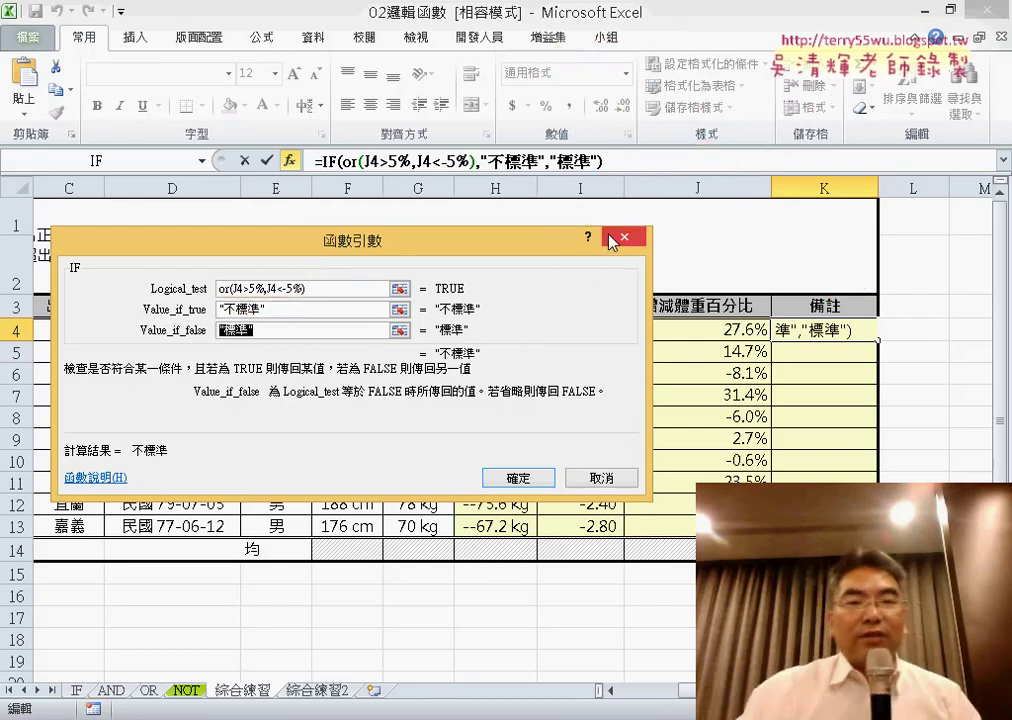
- Confirm the IF formula and fill it from K4 down through K13
{"action": "left_click", "coordinate": [505, 477]}
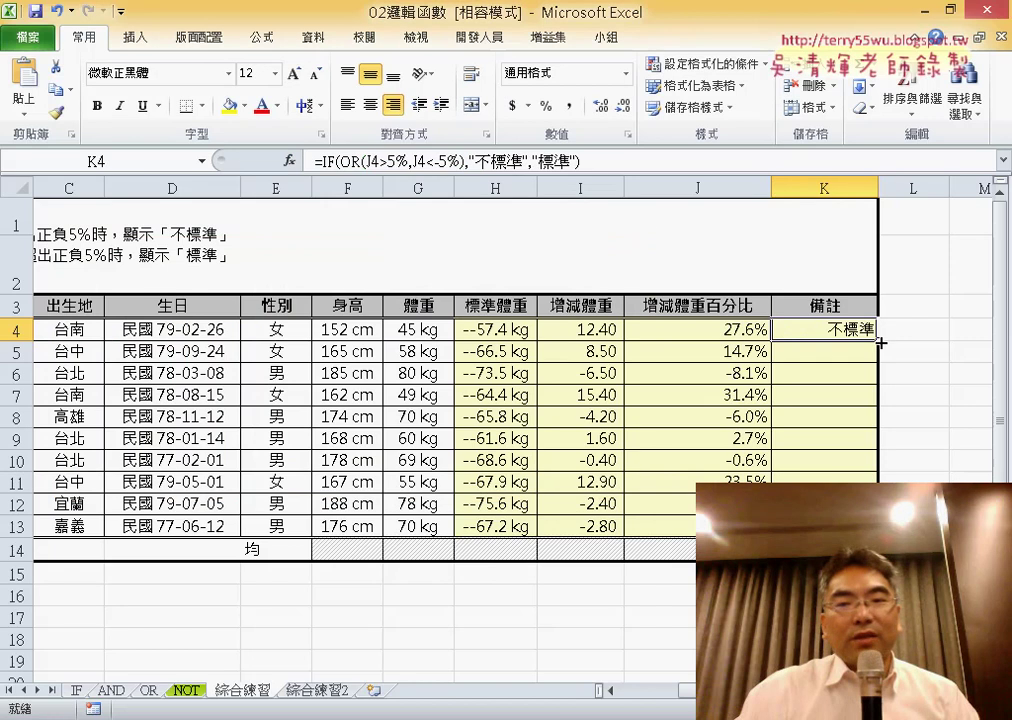
{"action": "left_click_drag", "start_coordinate": [881, 342], "coordinate": [870, 525]}
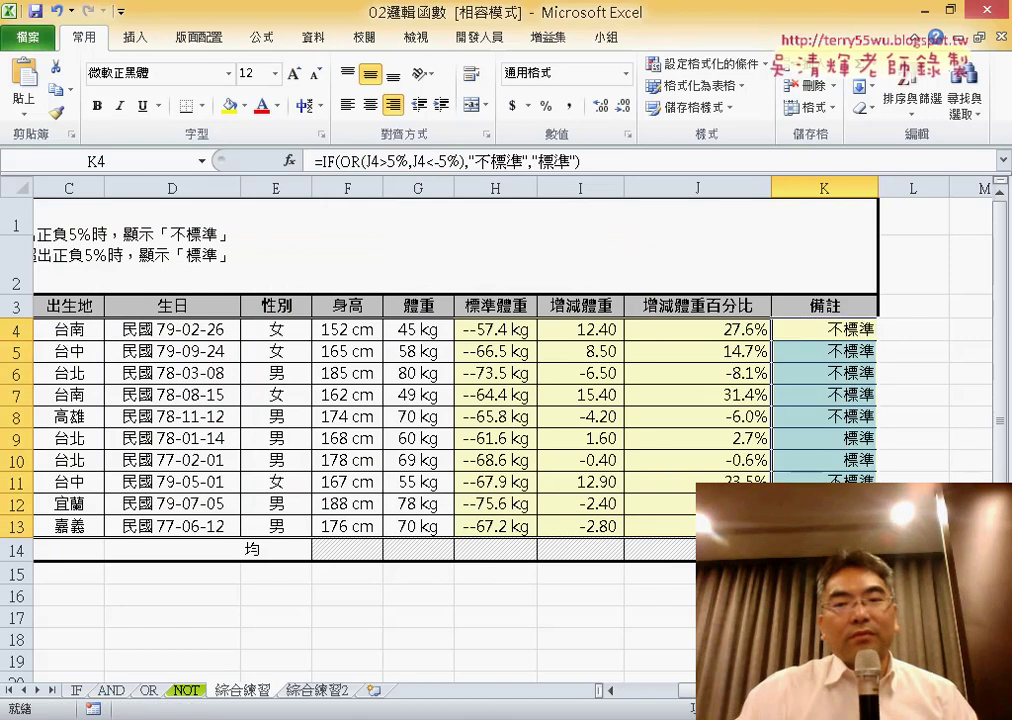
{"action": "scroll", "coordinate": [450, 400], "scroll_direction": "right", "scroll_amount": 1}
{"action": "scroll", "coordinate": [450, 400], "scroll_direction": "right", "scroll_amount": 1}
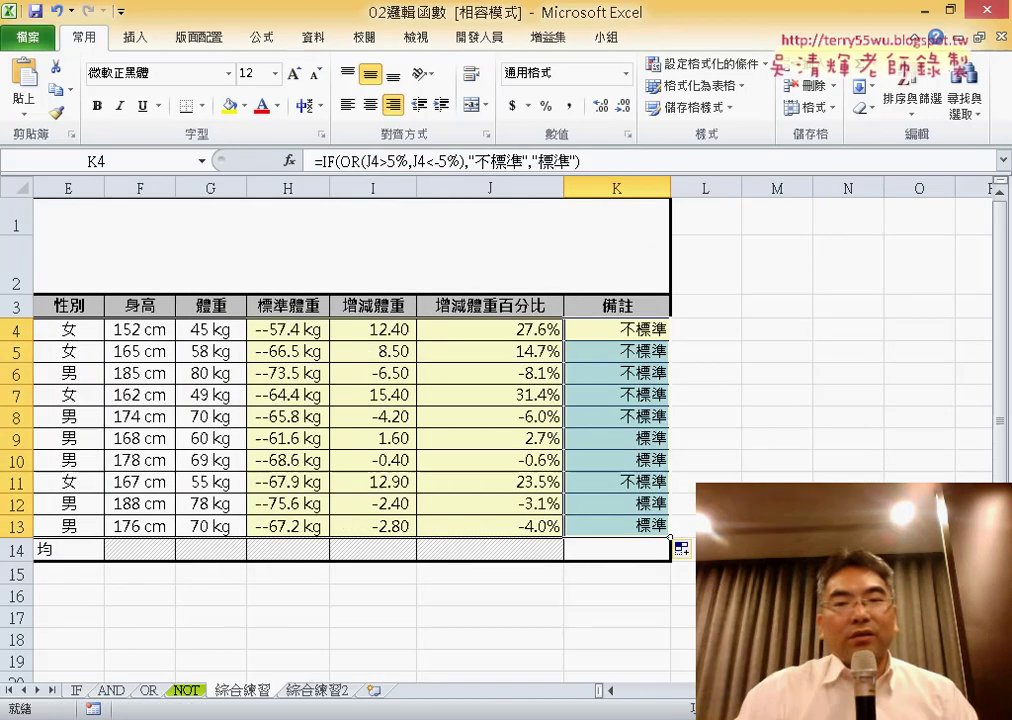
{"action": "left_click_drag", "start_coordinate": [745, 189], "coordinate": [770, 189]}
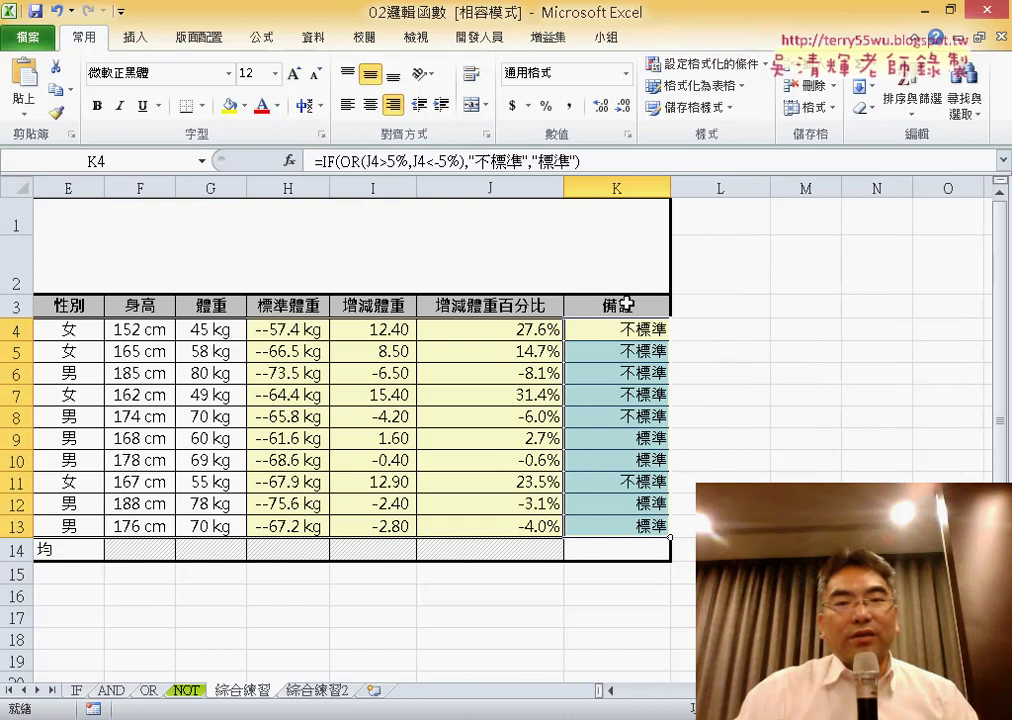
{"action": "left_click", "coordinate": [719, 311]}
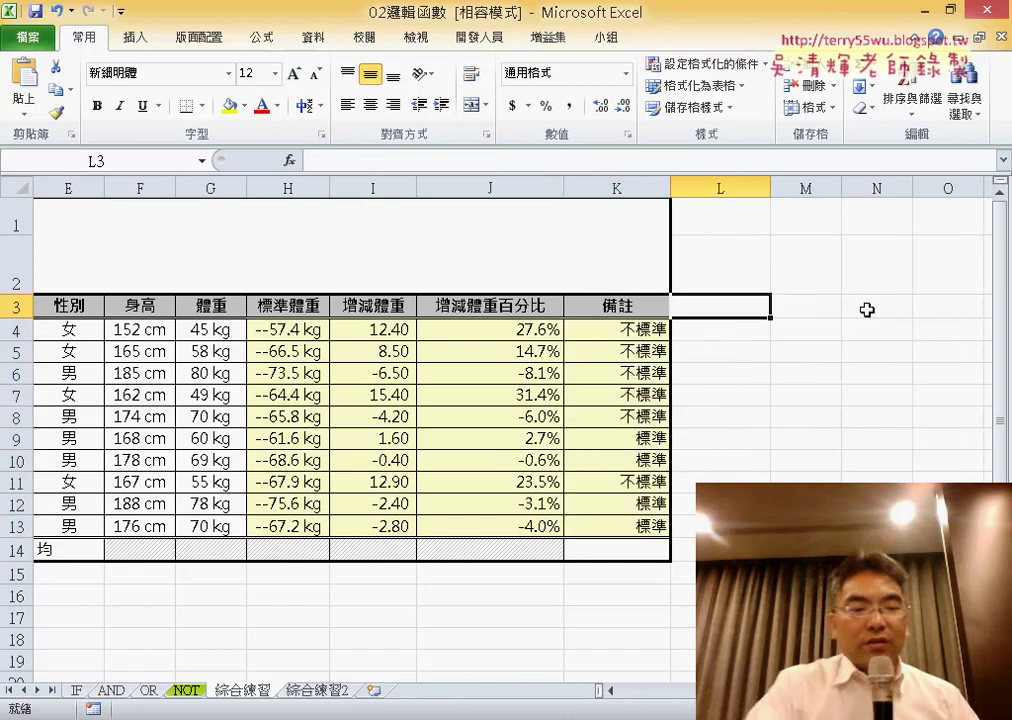
{"action": "type", "text": "AND"}
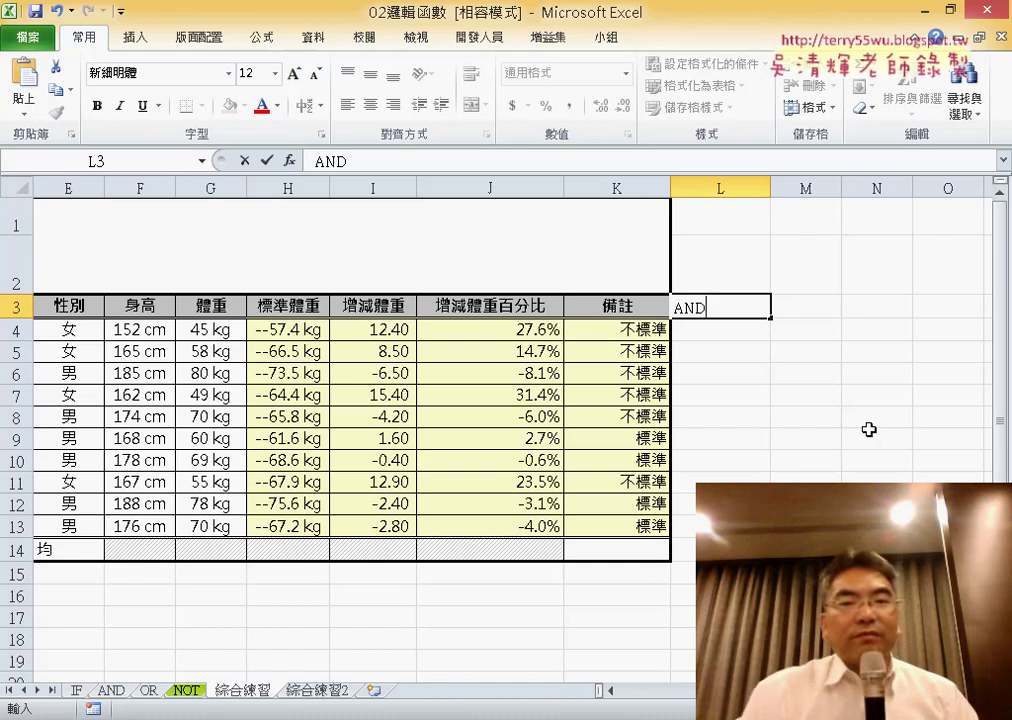
{"action": "left_click", "coordinate": [867, 432]}
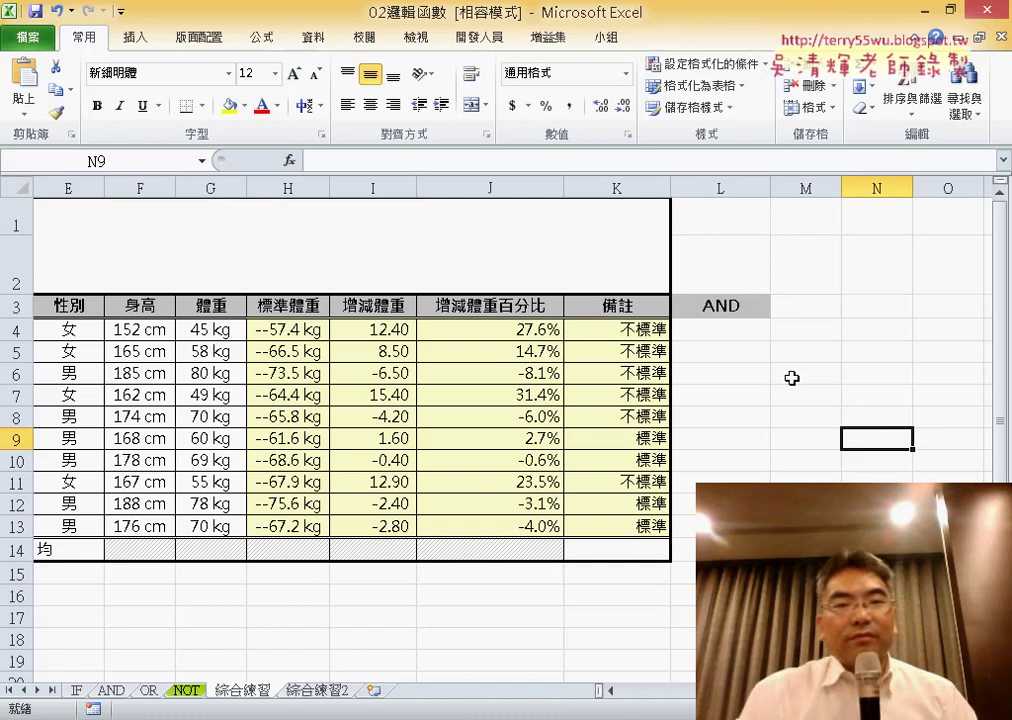
{"action": "left_click", "coordinate": [736, 311]}
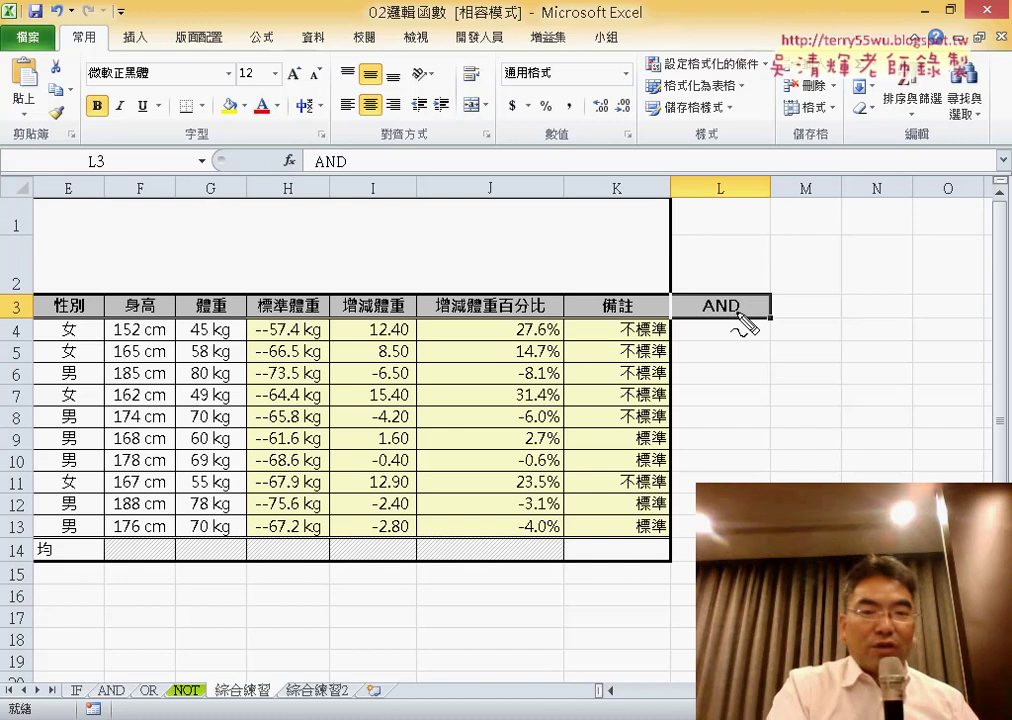
{"action": "mouse_move", "coordinate": [323, 180]}
{"action": "left_mouse_down"}
{"action": "mouse_move", "coordinate": [458, 180]}
{"action": "mouse_move", "coordinate": [420, 72]}
{"action": "mouse_move", "coordinate": [458, 118]}
{"action": "left_mouse_up"}
{"action": "mouse_move", "coordinate": [340, 309]}
{"action": "left_mouse_down"}
{"action": "mouse_move", "coordinate": [462, 308]}
{"action": "mouse_move", "coordinate": [422, 390]}
{"action": "mouse_move", "coordinate": [450, 372]}
{"action": "left_mouse_up"}
{"action": "left_click_drag", "start_coordinate": [405, 210], "coordinate": [480, 255]}
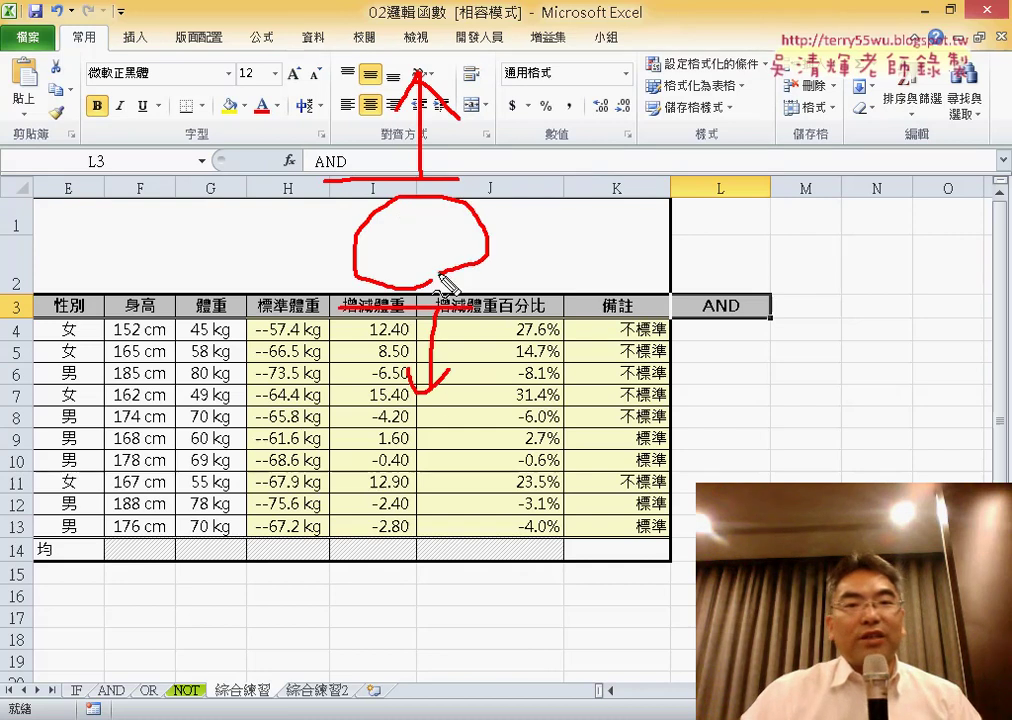
{"action": "left_click_drag", "start_coordinate": [330, 183], "coordinate": [521, 183]}
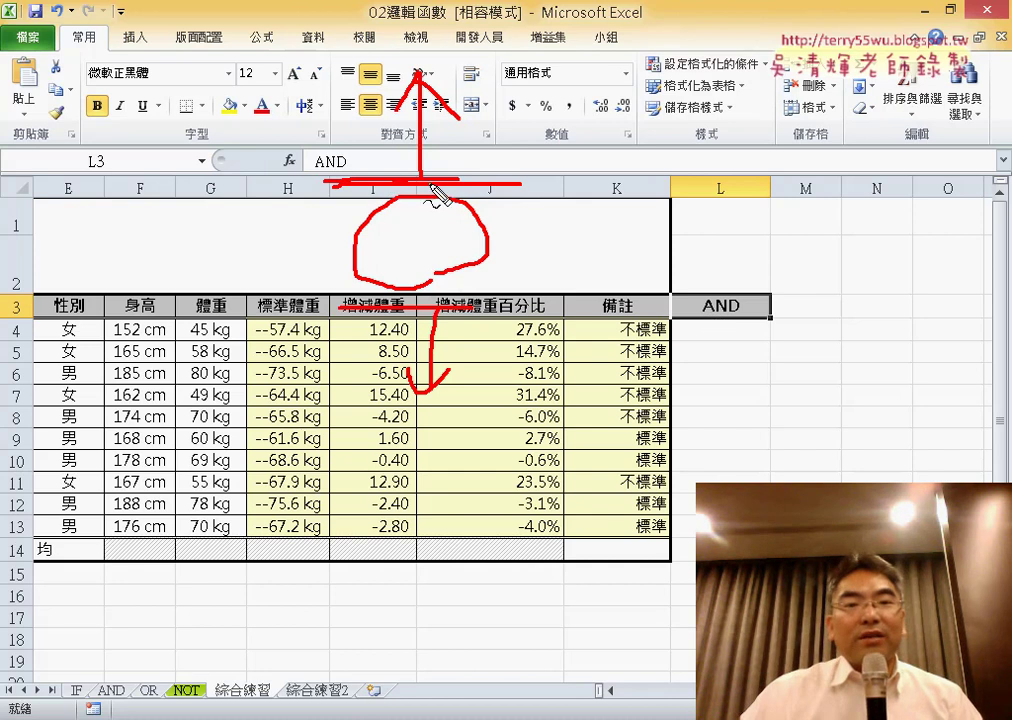
{"action": "left_click_drag", "start_coordinate": [563, 142], "coordinate": [603, 183]}
{"action": "mouse_move", "coordinate": [655, 143]}
{"action": "left_mouse_down"}
{"action": "mouse_move", "coordinate": [612, 192]}
{"action": "mouse_move", "coordinate": [666, 186]}
{"action": "left_mouse_up"}
{"action": "mouse_move", "coordinate": [510, 192]}
{"action": "left_mouse_down"}
{"action": "mouse_move", "coordinate": [512, 240]}
{"action": "mouse_move", "coordinate": [535, 244]}
{"action": "left_mouse_up"}
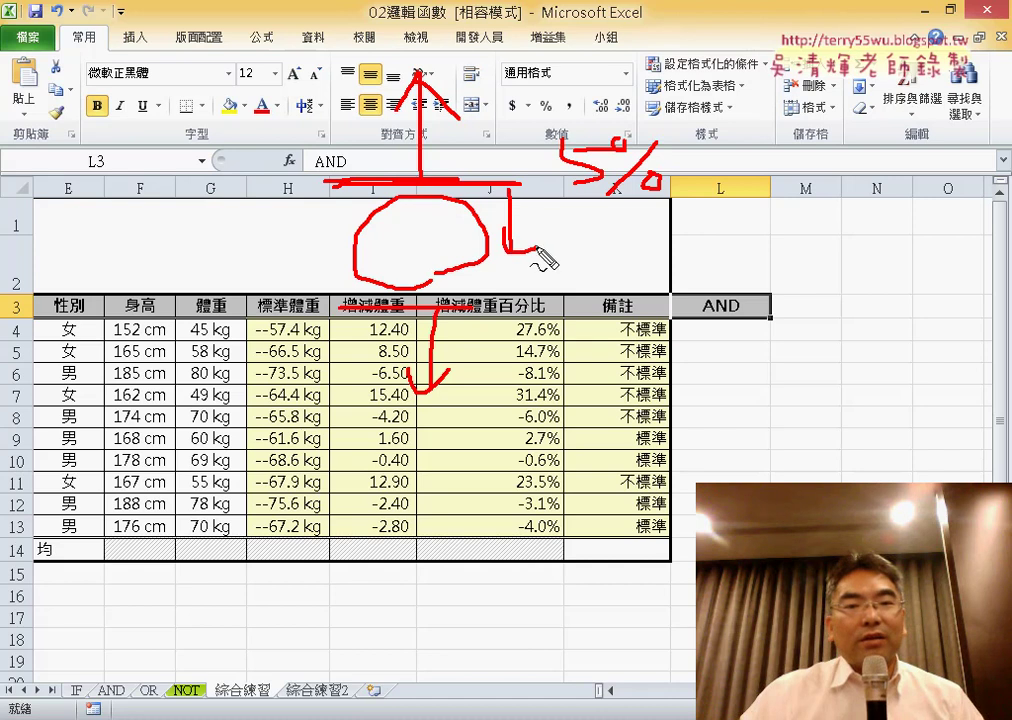
{"action": "left_click_drag", "start_coordinate": [500, 310], "coordinate": [690, 314]}
{"action": "mouse_move", "coordinate": [565, 308]}
{"action": "left_mouse_down"}
{"action": "mouse_move", "coordinate": [565, 226]}
{"action": "mouse_move", "coordinate": [585, 250]}
{"action": "left_mouse_up"}
{"action": "left_click_drag", "start_coordinate": [700, 300], "coordinate": [752, 308]}
{"action": "mouse_move", "coordinate": [778, 266]}
{"action": "left_mouse_down"}
{"action": "mouse_move", "coordinate": [746, 292]}
{"action": "mouse_move", "coordinate": [812, 292]}
{"action": "mouse_move", "coordinate": [796, 354]}
{"action": "left_mouse_up"}
{"action": "left_click_drag", "start_coordinate": [840, 322], "coordinate": [838, 326]}
{"action": "mouse_move", "coordinate": [553, 283]}
{"action": "left_mouse_down"}
{"action": "mouse_move", "coordinate": [500, 262]}
{"action": "mouse_move", "coordinate": [610, 285]}
{"action": "mouse_move", "coordinate": [565, 302]}
{"action": "left_mouse_up"}
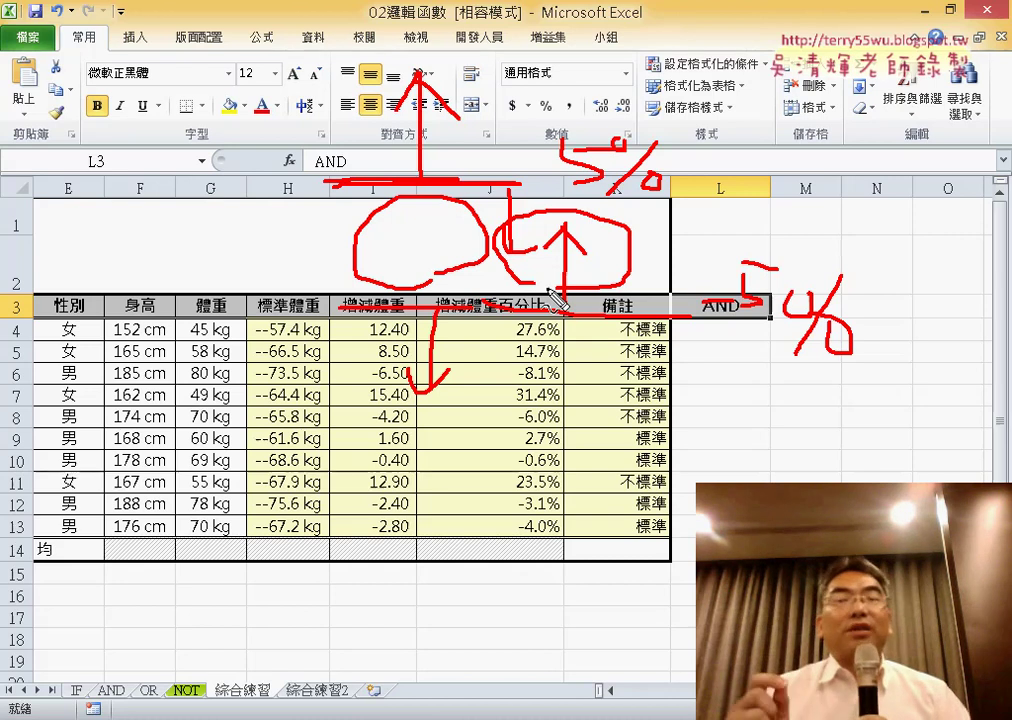
{"action": "key", "text": "Escape"}
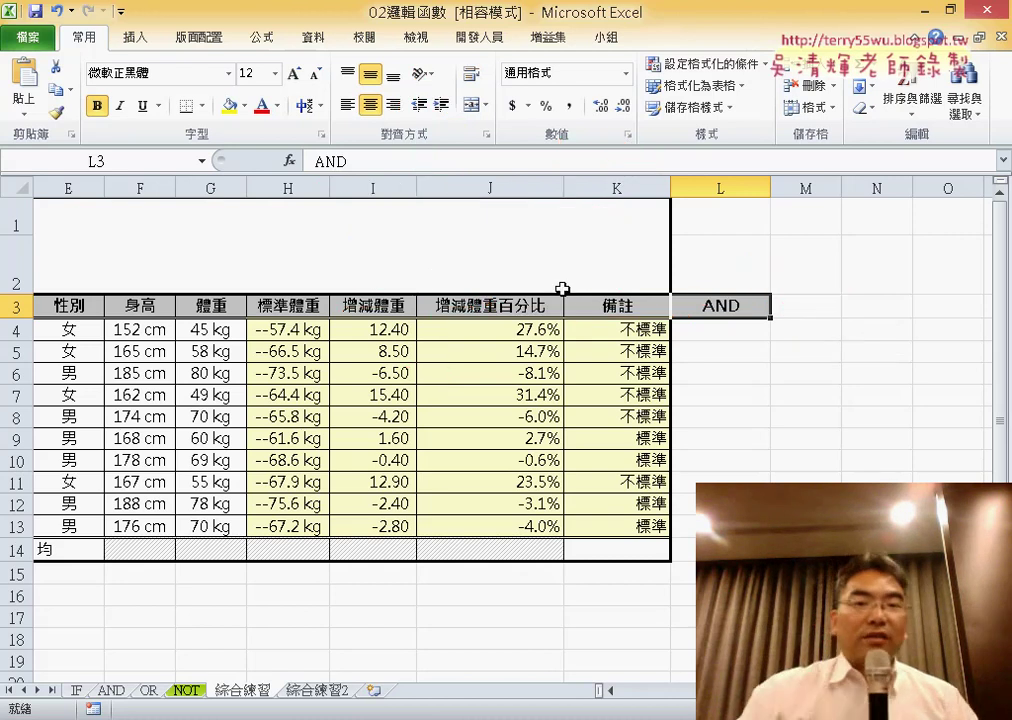
{"action": "left_click", "coordinate": [650, 328]}
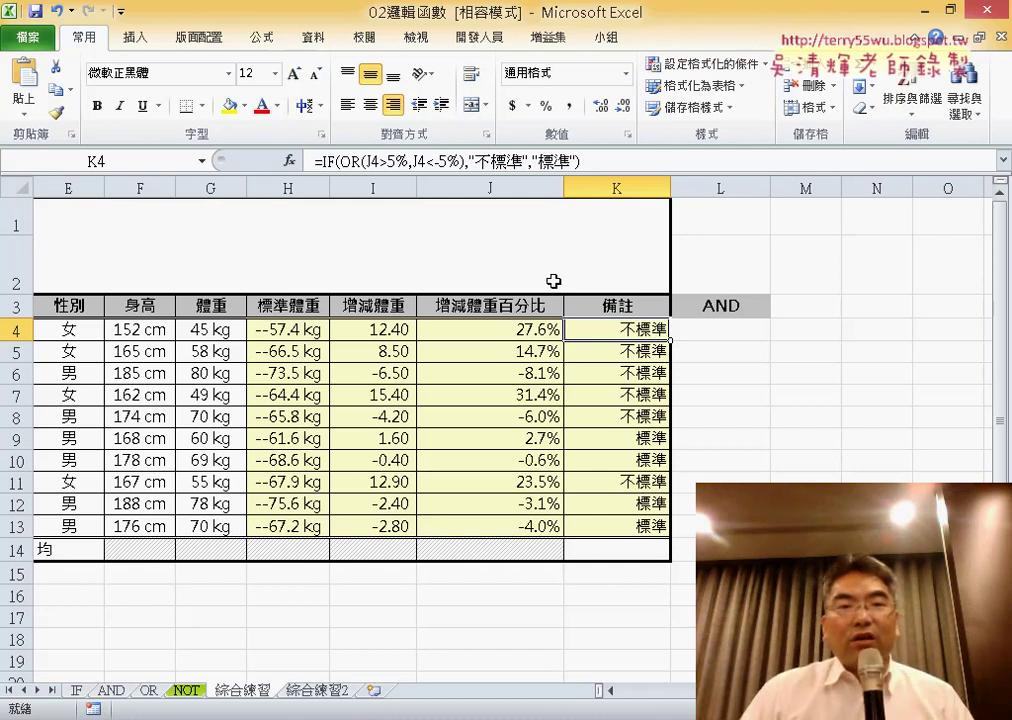
{"action": "left_click", "coordinate": [326, 162]}
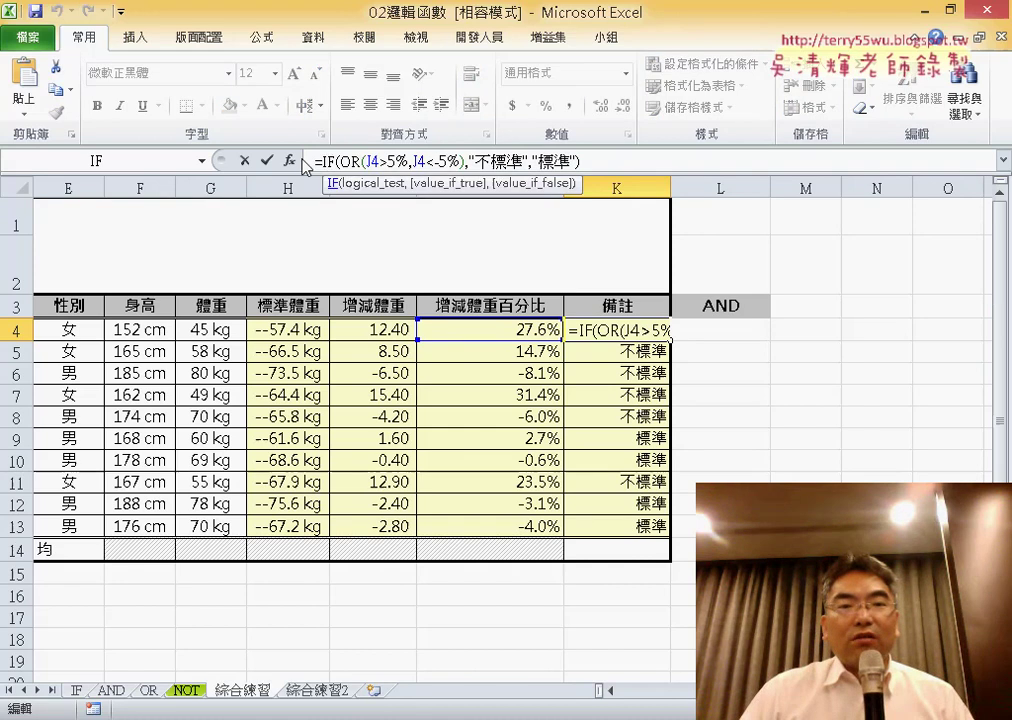
{"action": "left_click", "coordinate": [292, 161]}
{"action": "left_click_drag", "start_coordinate": [369, 248], "coordinate": [476, 396]}
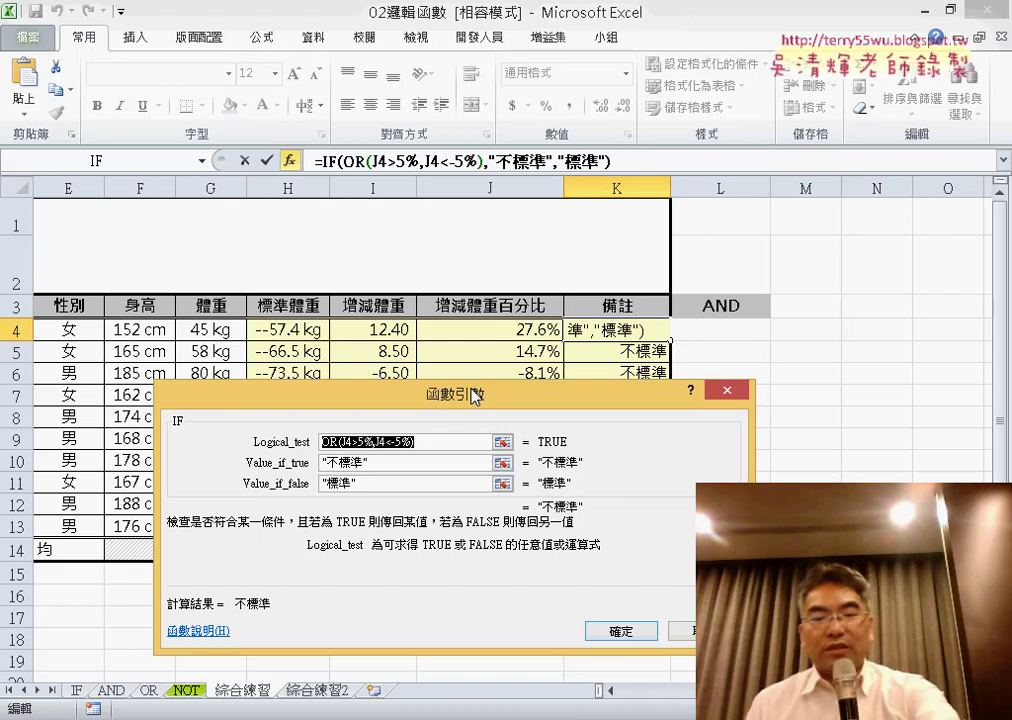
{"action": "key", "text": "Return"}
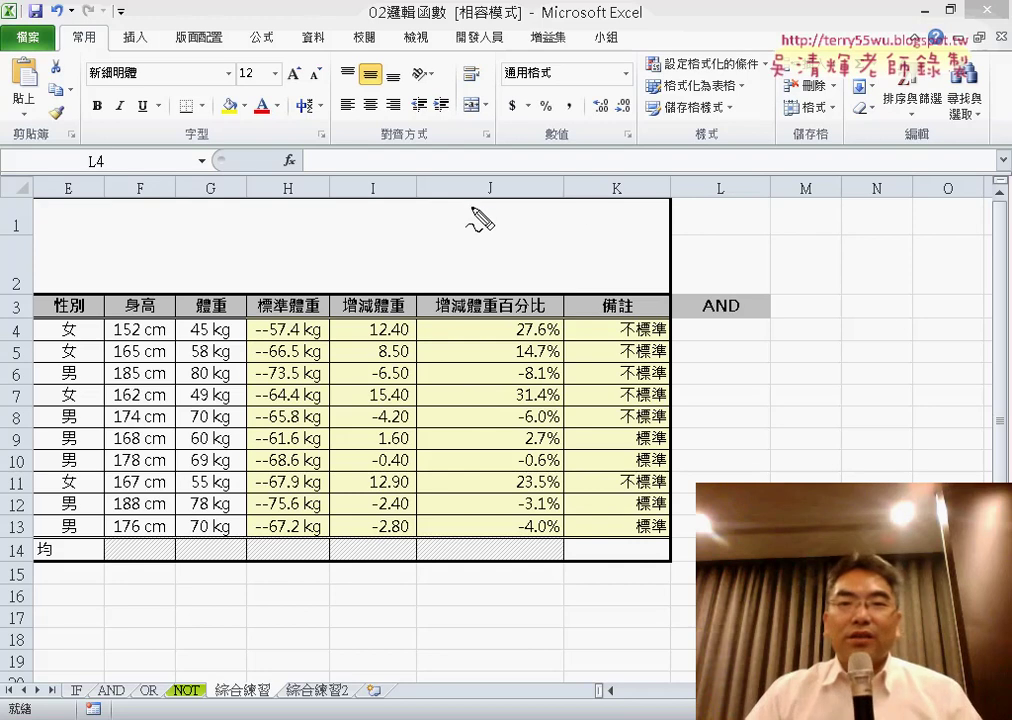
- Sketch the 5% upper and -5% lower limits over column J, then erase the marks
{"action": "mouse_move", "coordinate": [472, 207]}
{"action": "left_mouse_down"}
{"action": "mouse_move", "coordinate": [580, 203]}
{"action": "mouse_move", "coordinate": [550, 98]}
{"action": "left_mouse_up"}
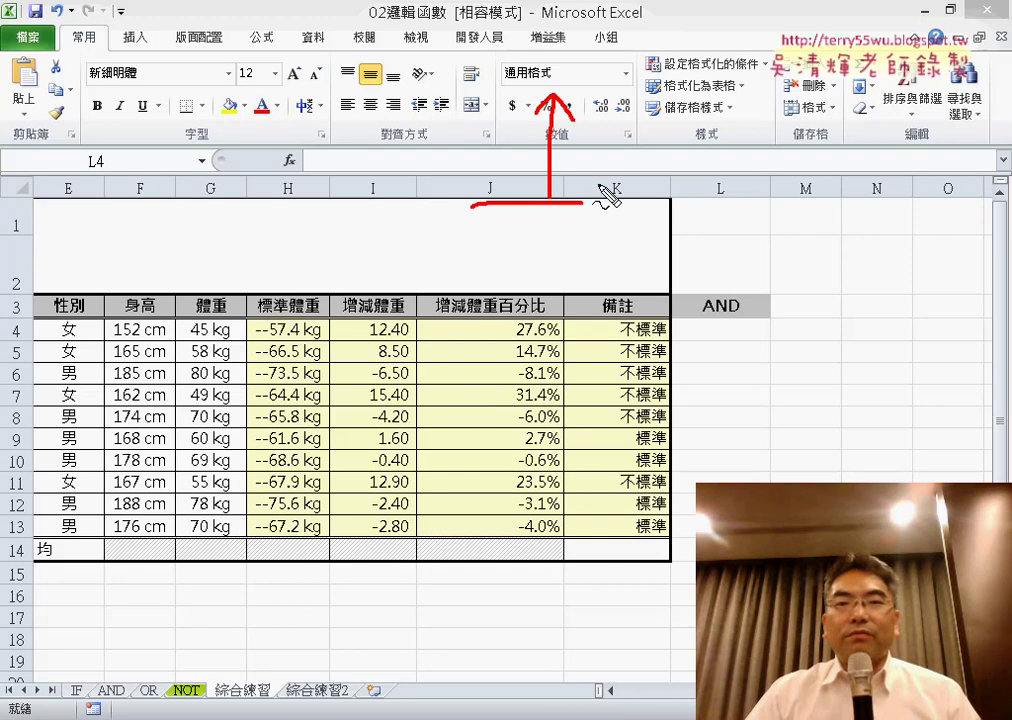
{"action": "left_click_drag", "start_coordinate": [660, 183], "coordinate": [612, 218]}
{"action": "mouse_move", "coordinate": [700, 186]}
{"action": "left_mouse_down"}
{"action": "mouse_move", "coordinate": [657, 230]}
{"action": "mouse_move", "coordinate": [672, 220]}
{"action": "left_mouse_up"}
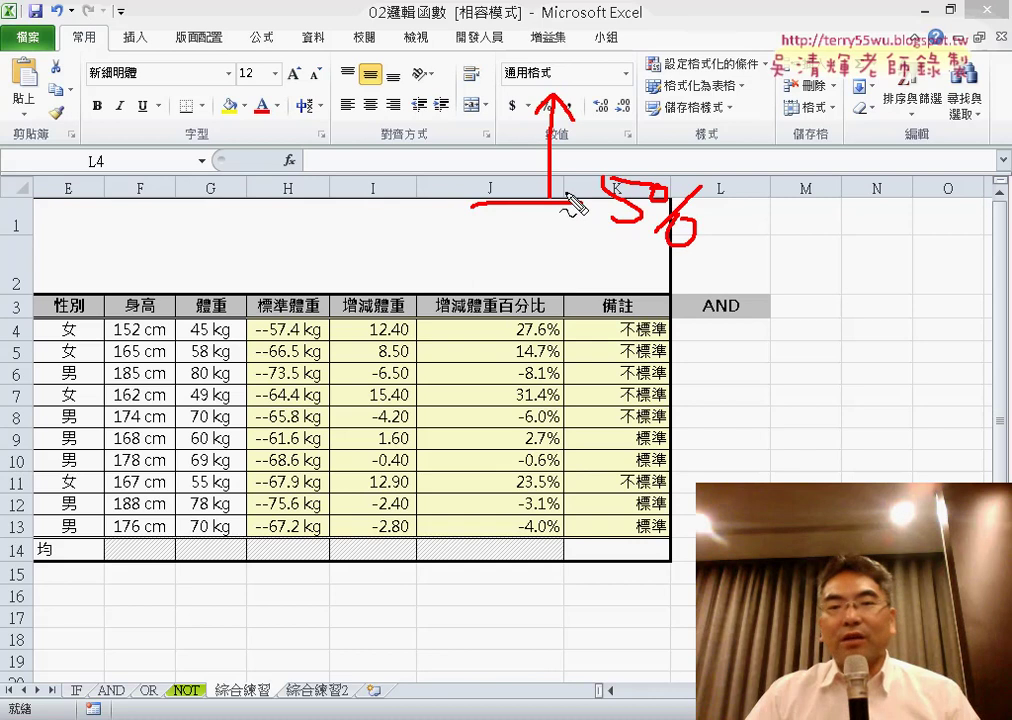
{"action": "mouse_move", "coordinate": [566, 203]}
{"action": "left_mouse_down"}
{"action": "mouse_move", "coordinate": [562, 278]}
{"action": "mouse_move", "coordinate": [590, 262]}
{"action": "left_mouse_up"}
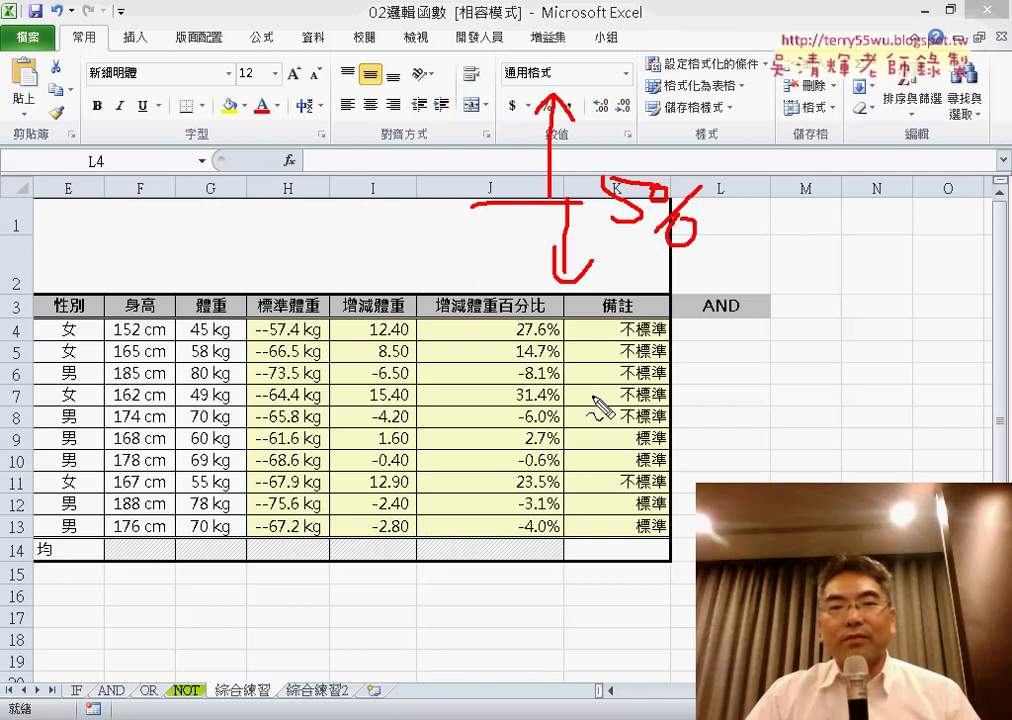
{"action": "mouse_move", "coordinate": [637, 378]}
{"action": "left_mouse_down"}
{"action": "mouse_move", "coordinate": [470, 358]}
{"action": "mouse_move", "coordinate": [477, 289]}
{"action": "mouse_move", "coordinate": [507, 288]}
{"action": "left_mouse_up"}
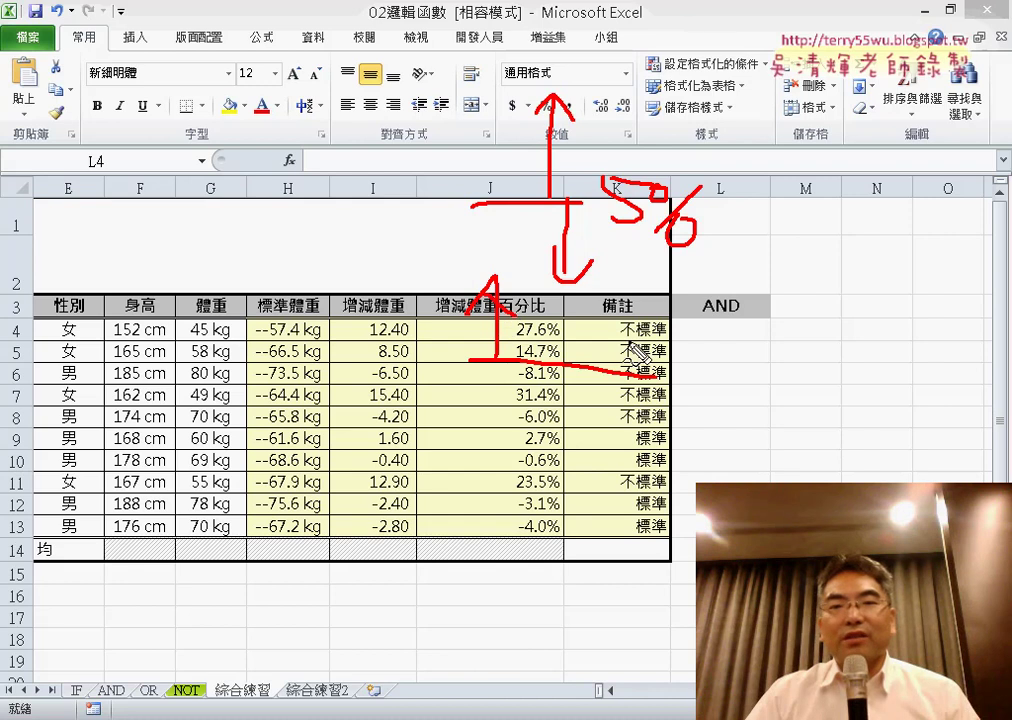
{"action": "mouse_move", "coordinate": [645, 352]}
{"action": "left_mouse_down"}
{"action": "mouse_move", "coordinate": [690, 352]}
{"action": "mouse_move", "coordinate": [706, 368]}
{"action": "left_mouse_up"}
{"action": "left_click_drag", "start_coordinate": [790, 345], "coordinate": [745, 410]}
{"action": "left_click_drag", "start_coordinate": [745, 335], "coordinate": [768, 300]}
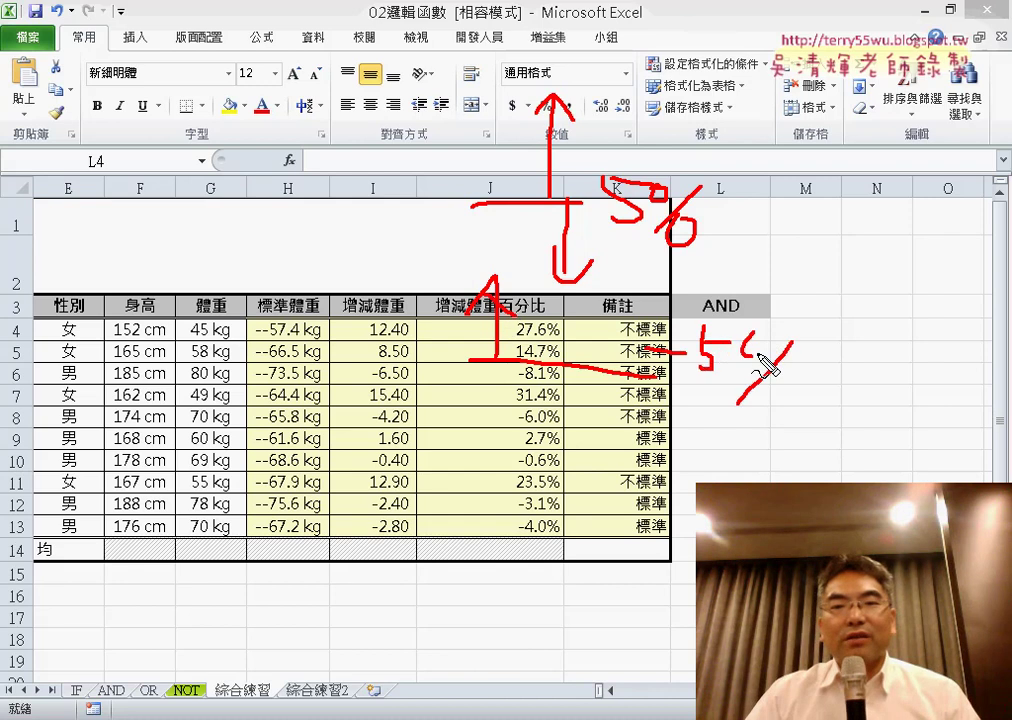
{"action": "mouse_move", "coordinate": [785, 380]}
{"action": "left_mouse_down"}
{"action": "mouse_move", "coordinate": [782, 425]}
{"action": "mouse_move", "coordinate": [795, 385]}
{"action": "left_mouse_up"}
{"action": "left_click_drag", "start_coordinate": [525, 272], "coordinate": [535, 332]}
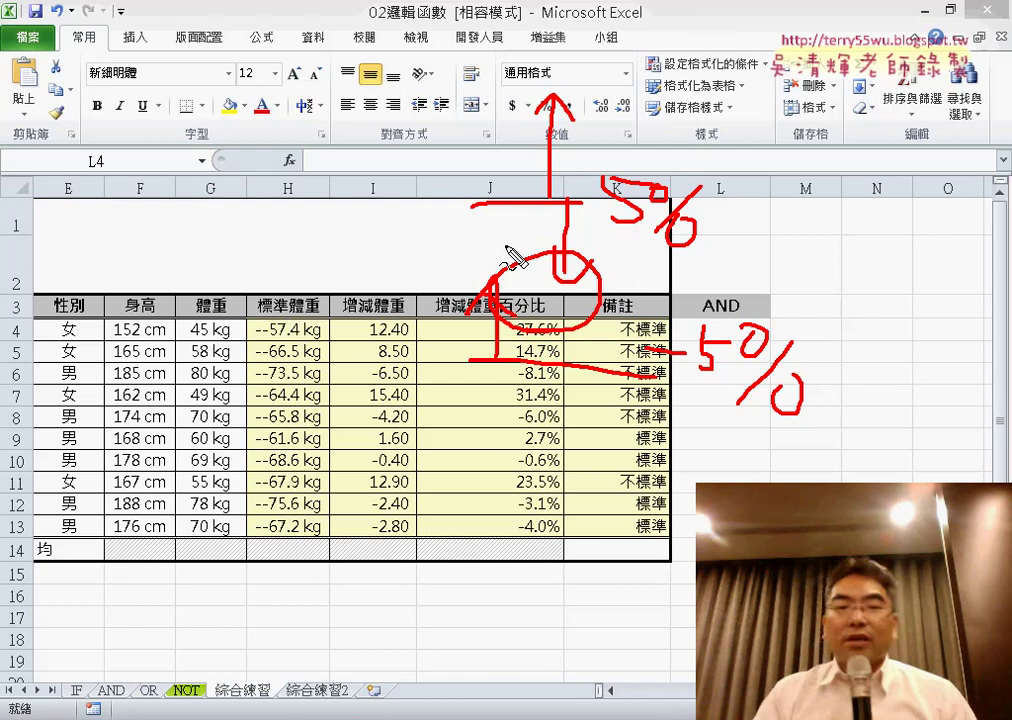
{"action": "key", "text": "Escape"}
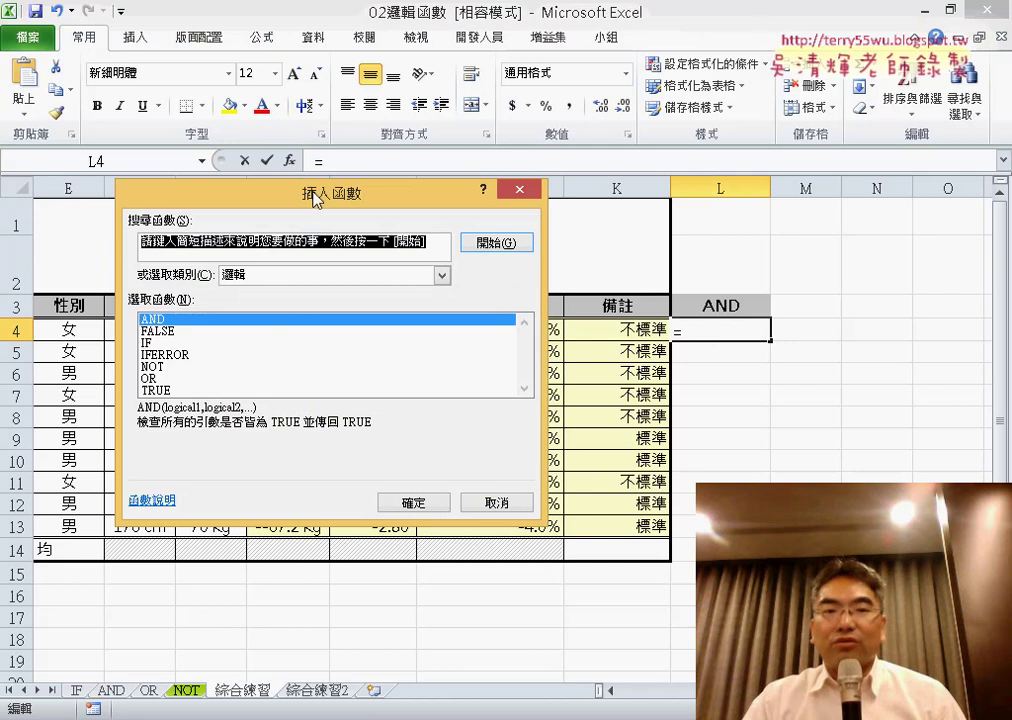
- Choose IF for L4 and type the test and(J4<=5%,J4>=-5%), referencing J4
{"action": "double_click", "coordinate": [158, 343]}
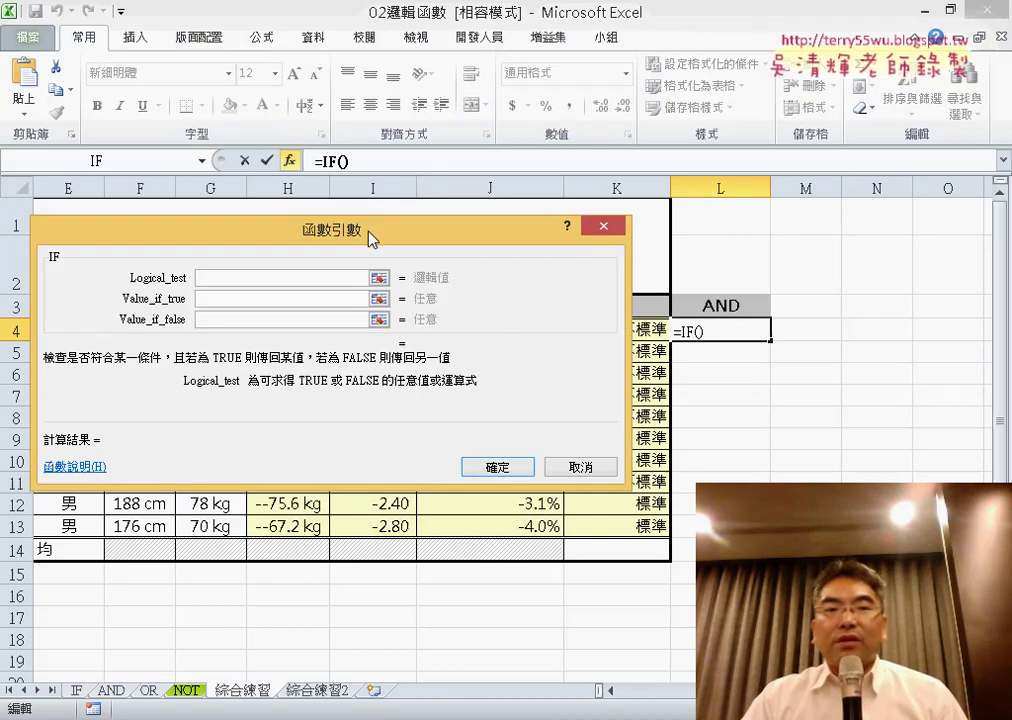
{"action": "left_click_drag", "start_coordinate": [370, 238], "coordinate": [502, 474]}
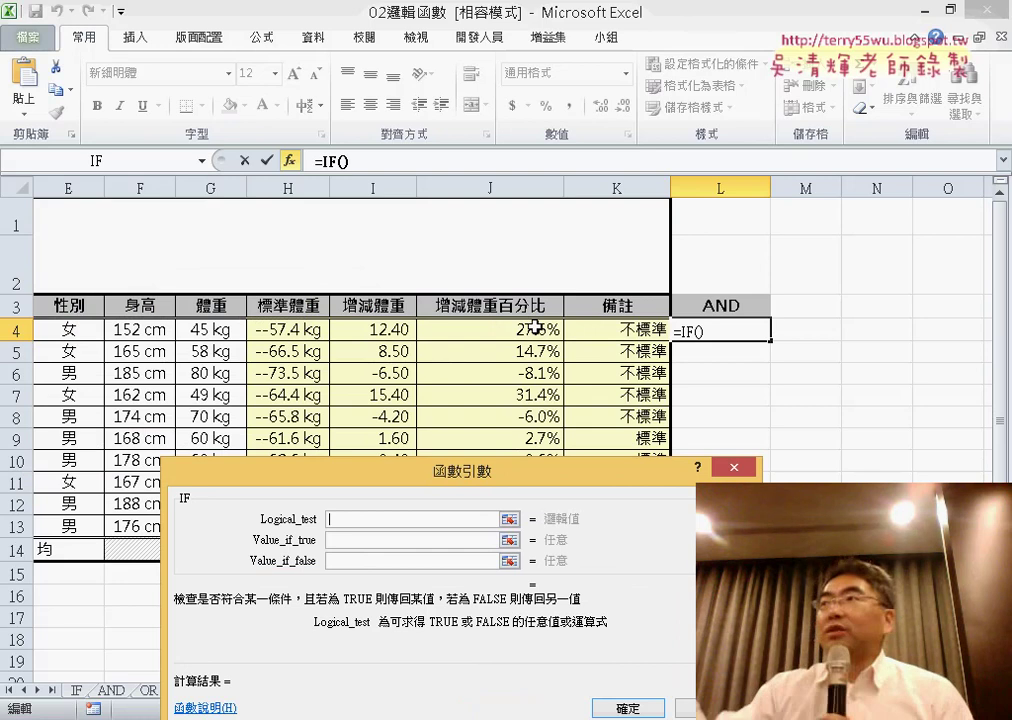
{"action": "type", "text": "Y"}
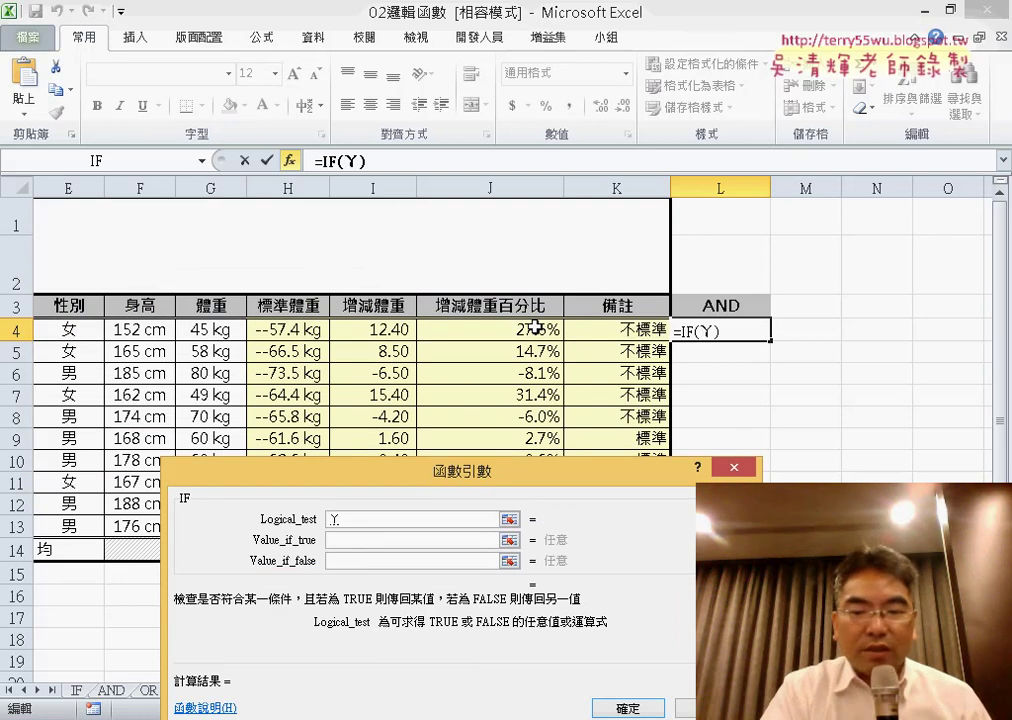
{"action": "key", "text": "BackSpace"}
{"action": "type", "text": "a"}
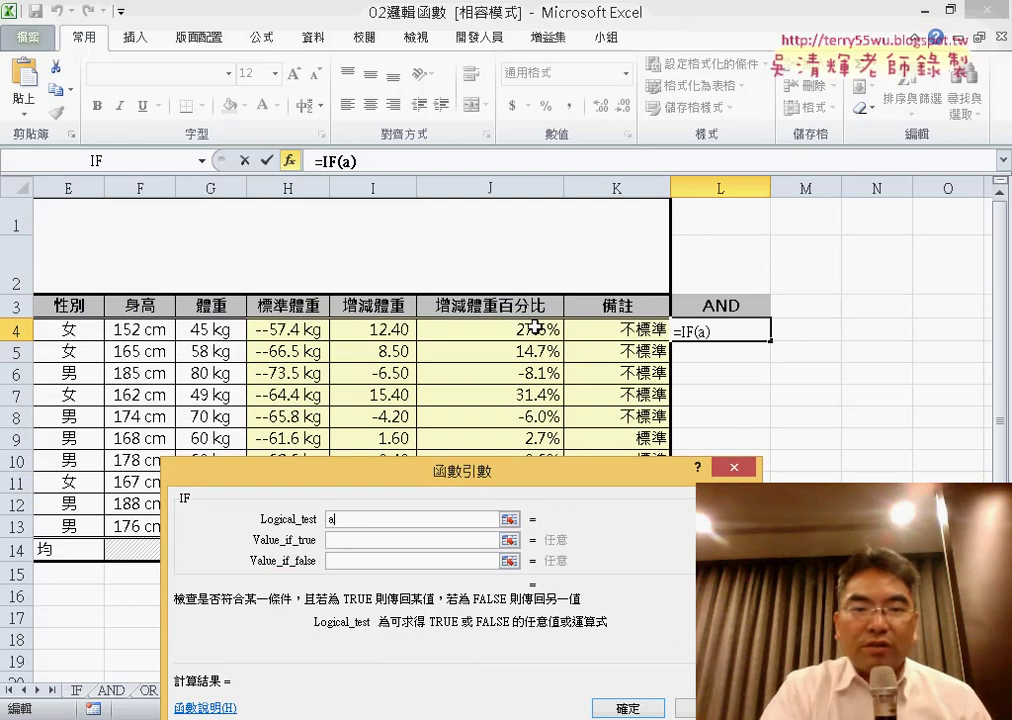
{"action": "type", "text": "nd("}
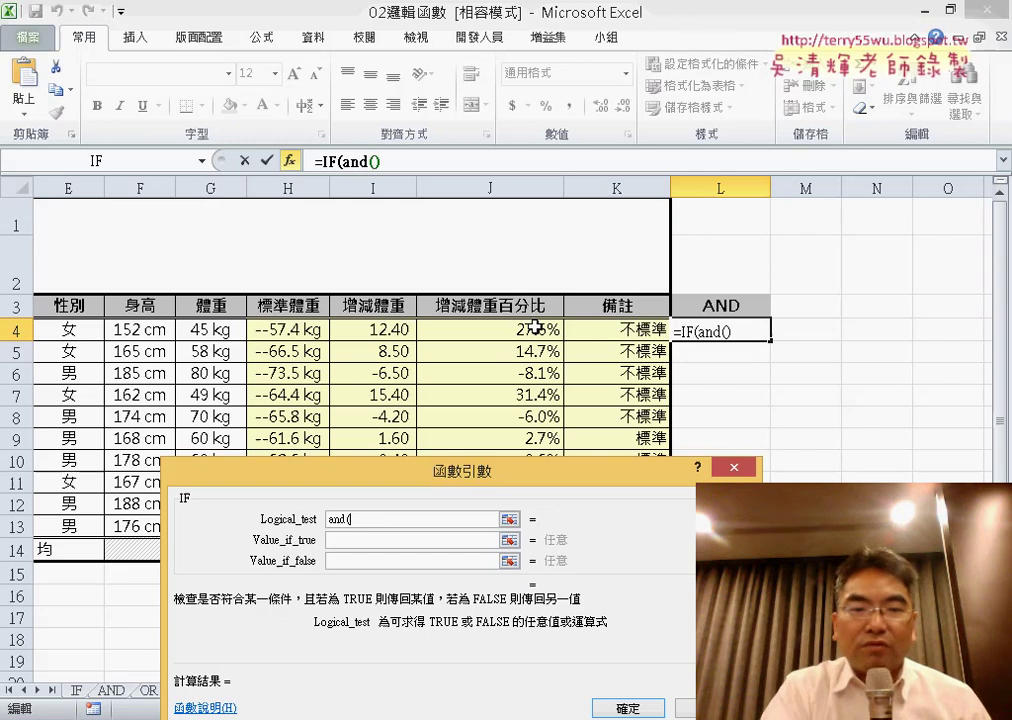
{"action": "left_click", "coordinate": [513, 329]}
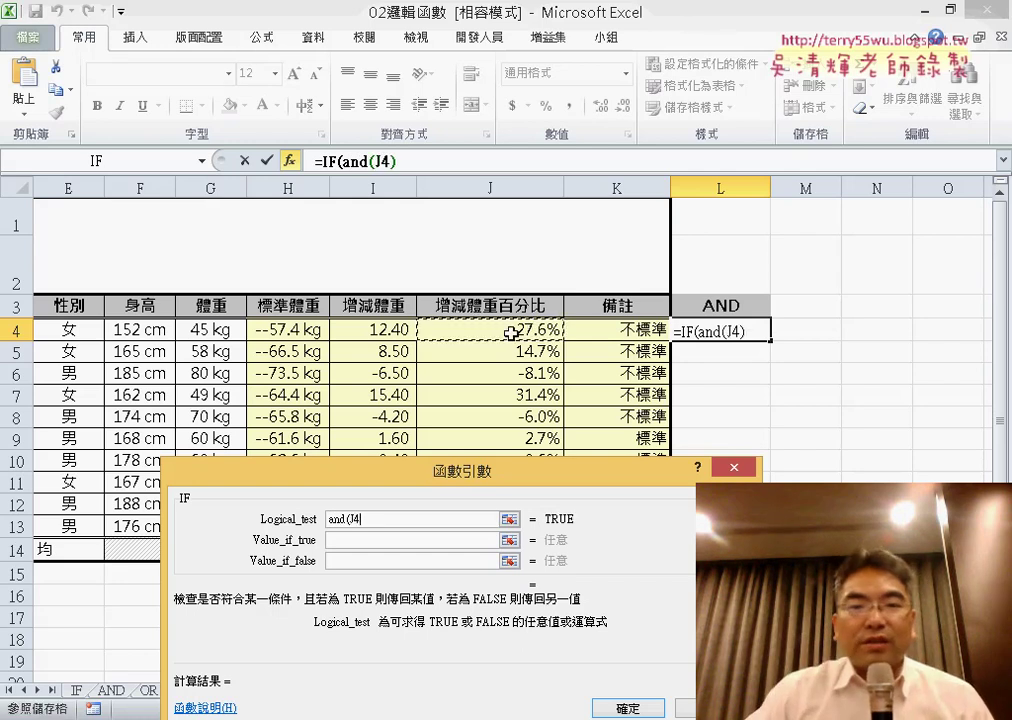
{"action": "left_click_drag", "start_coordinate": [463, 478], "coordinate": [373, 423]}
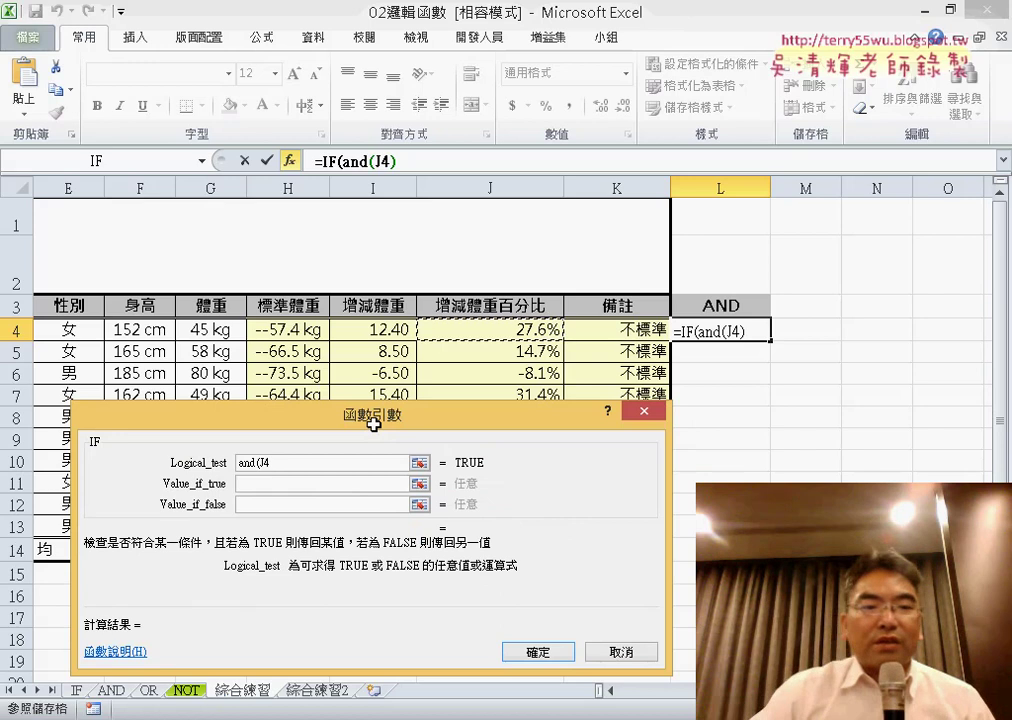
{"action": "type", "text": "<="}
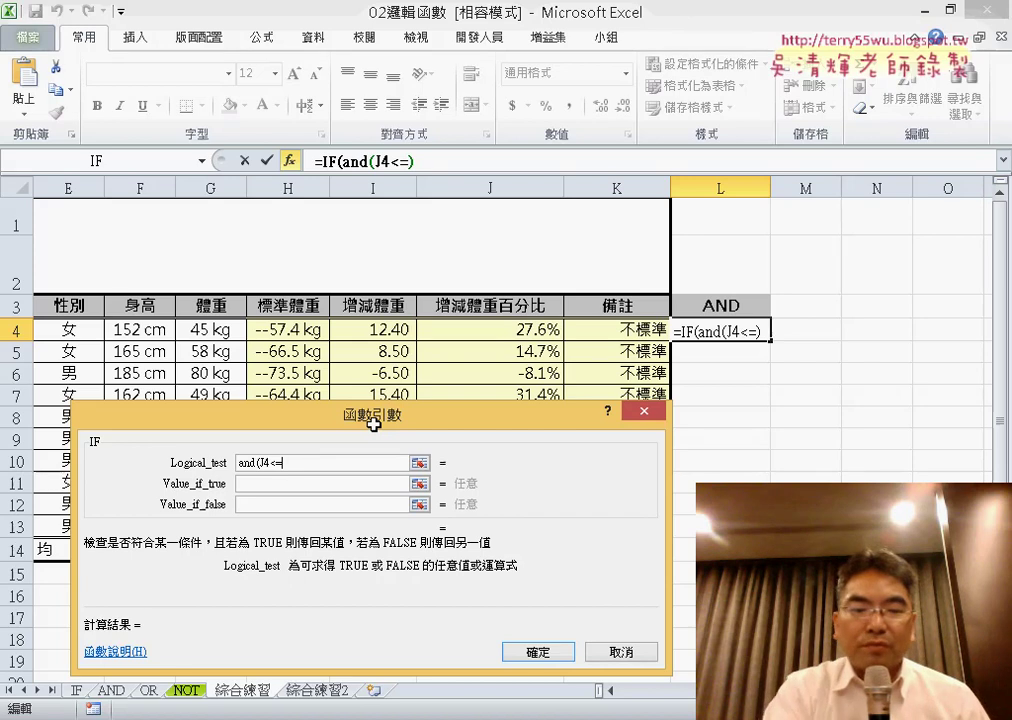
{"action": "type", "text": "5"}
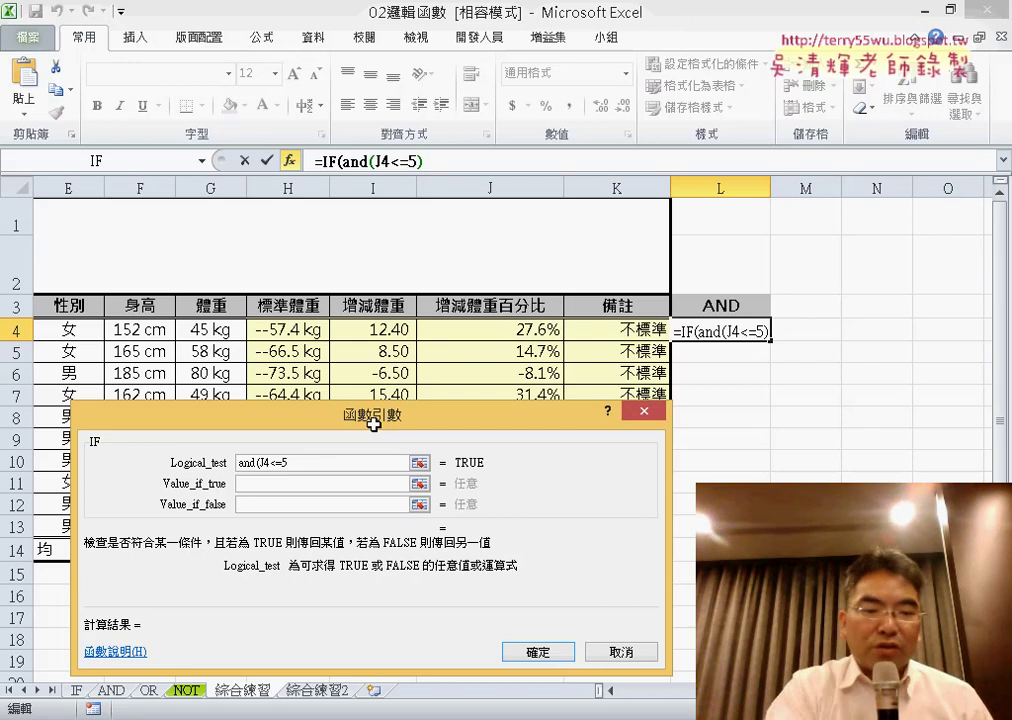
{"action": "type", "text": "%"}
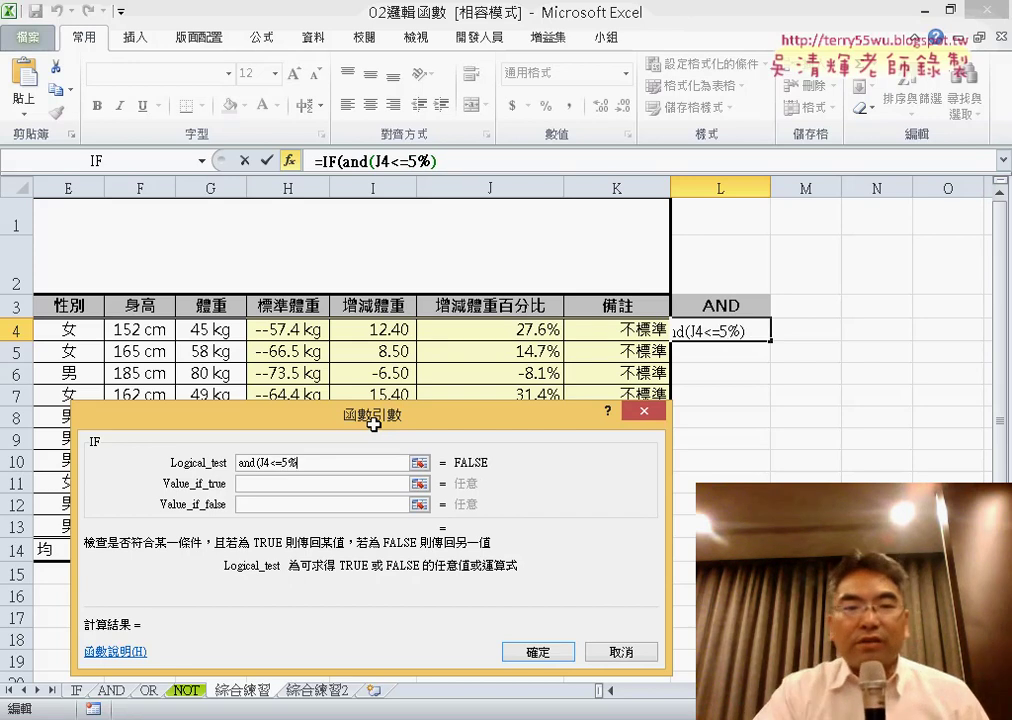
{"action": "type", "text": ","}
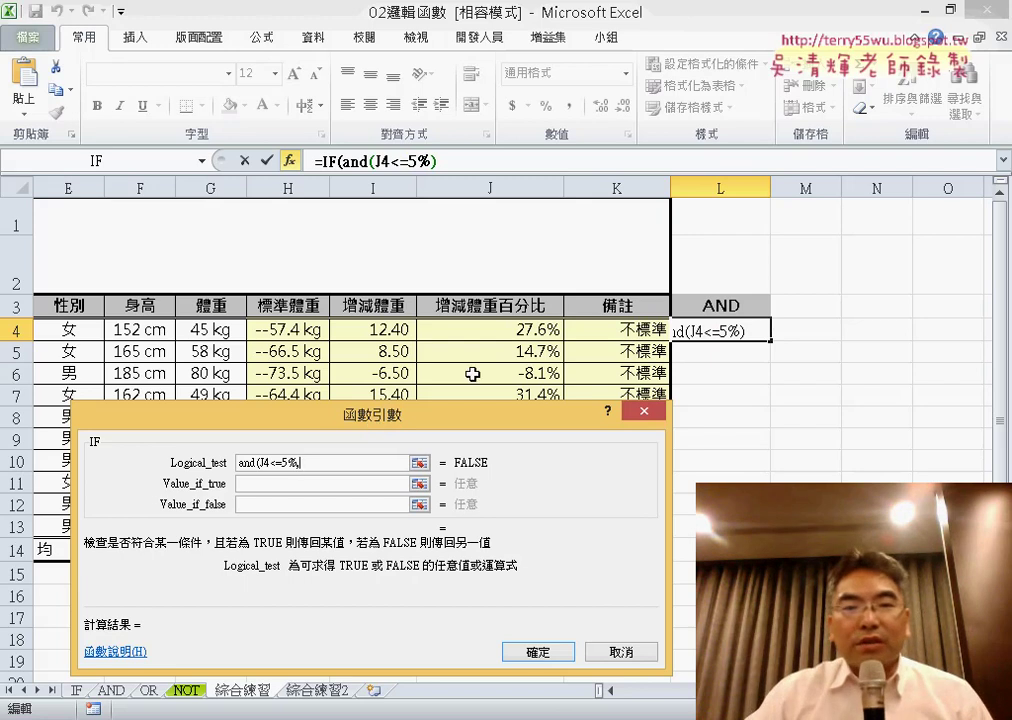
{"action": "left_click", "coordinate": [506, 332]}
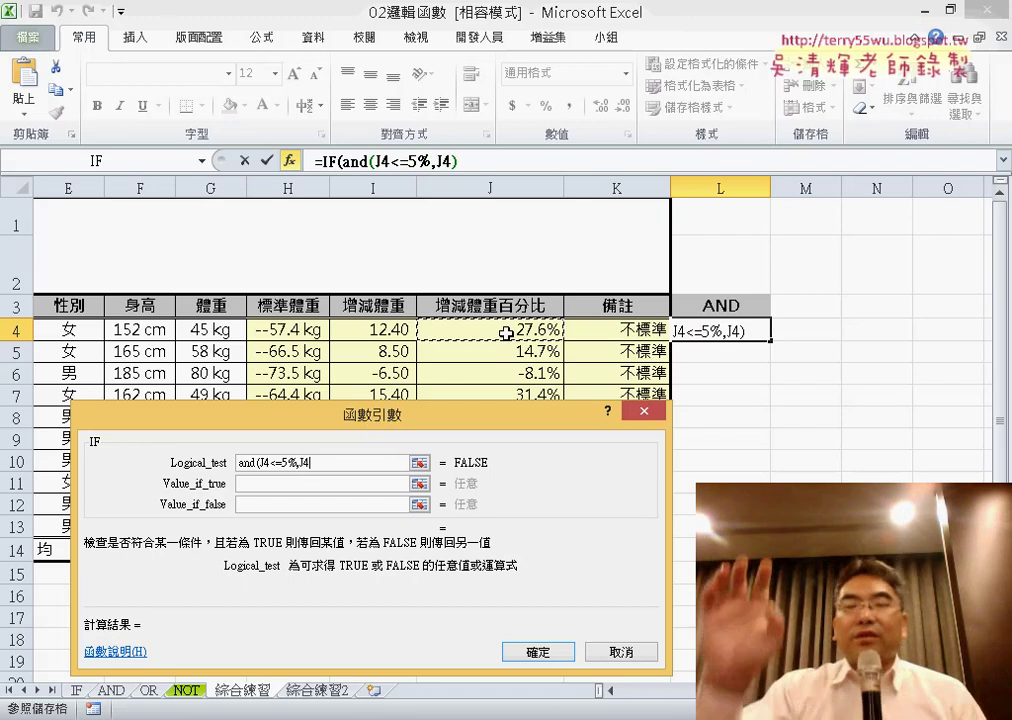
{"action": "type", "text": ">"}
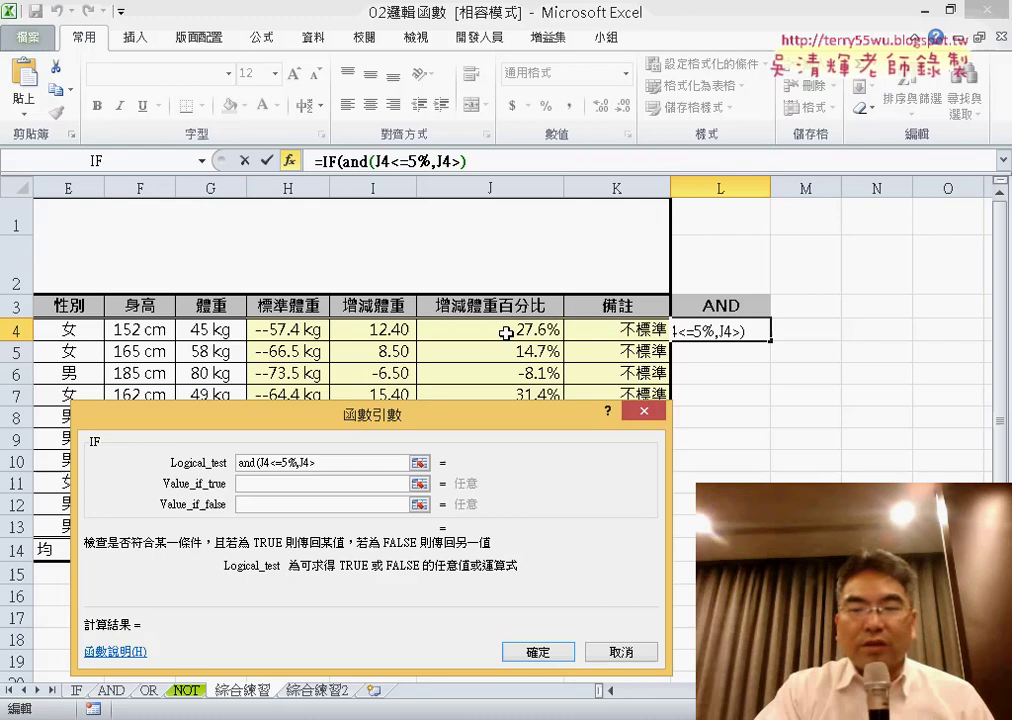
{"action": "type", "text": "="}
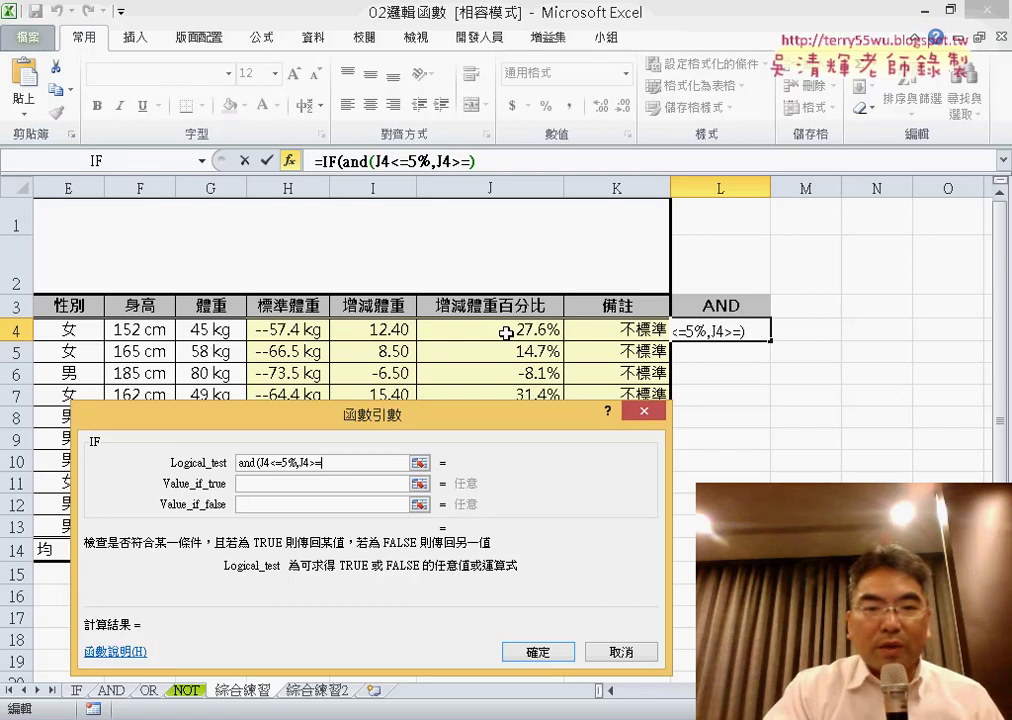
{"action": "type", "text": "-5"}
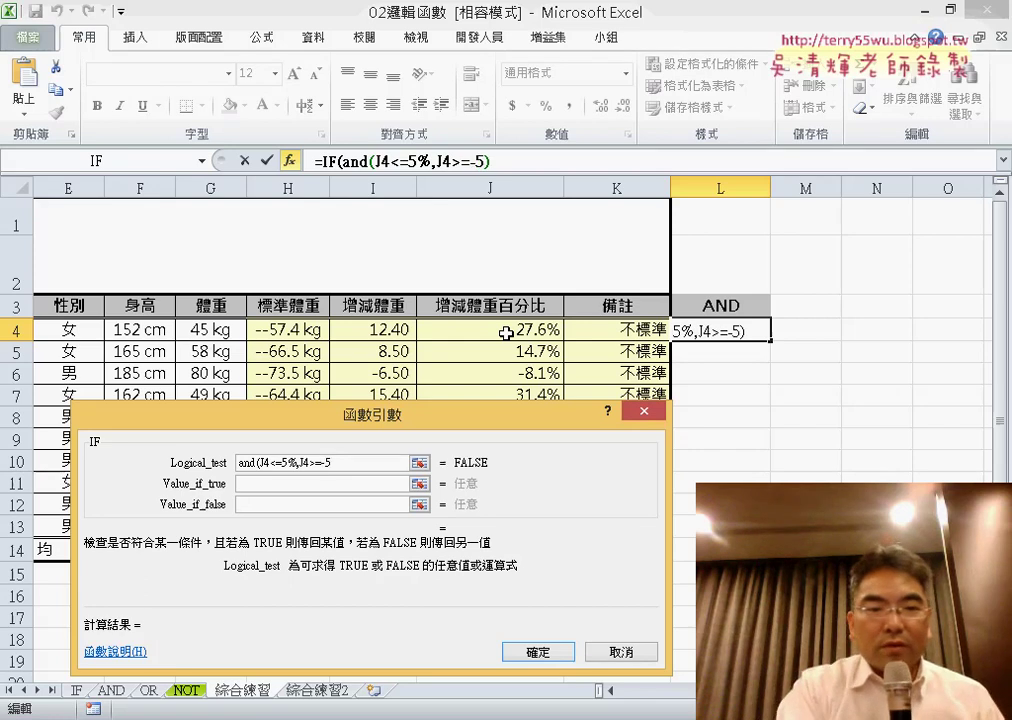
{"action": "type", "text": "%"}
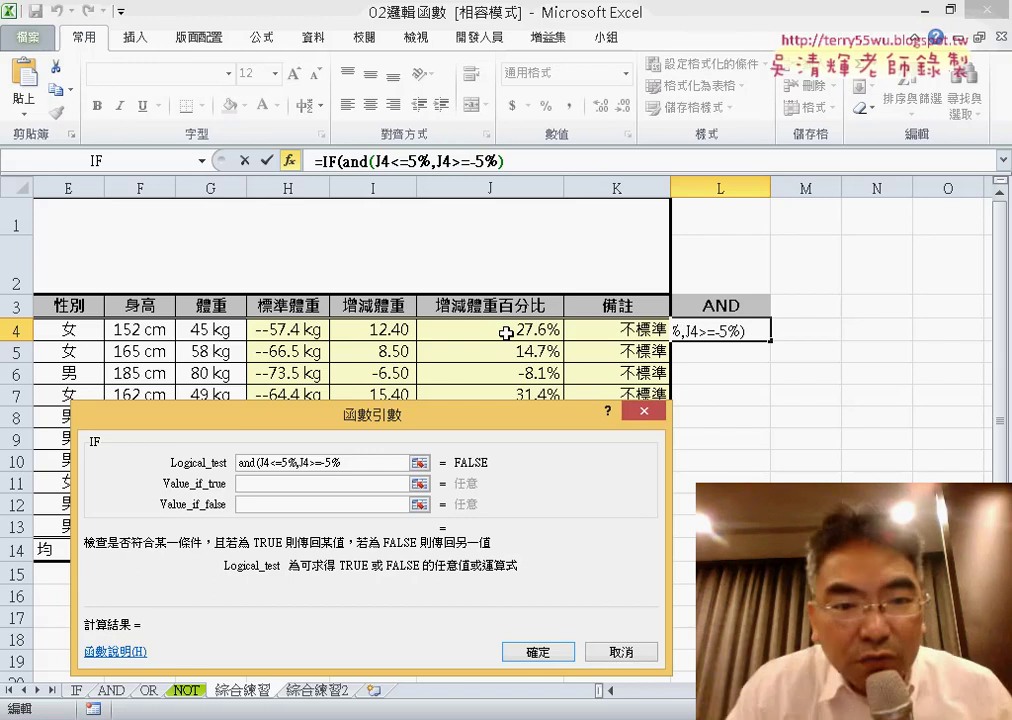
{"action": "type", "text": ")"}
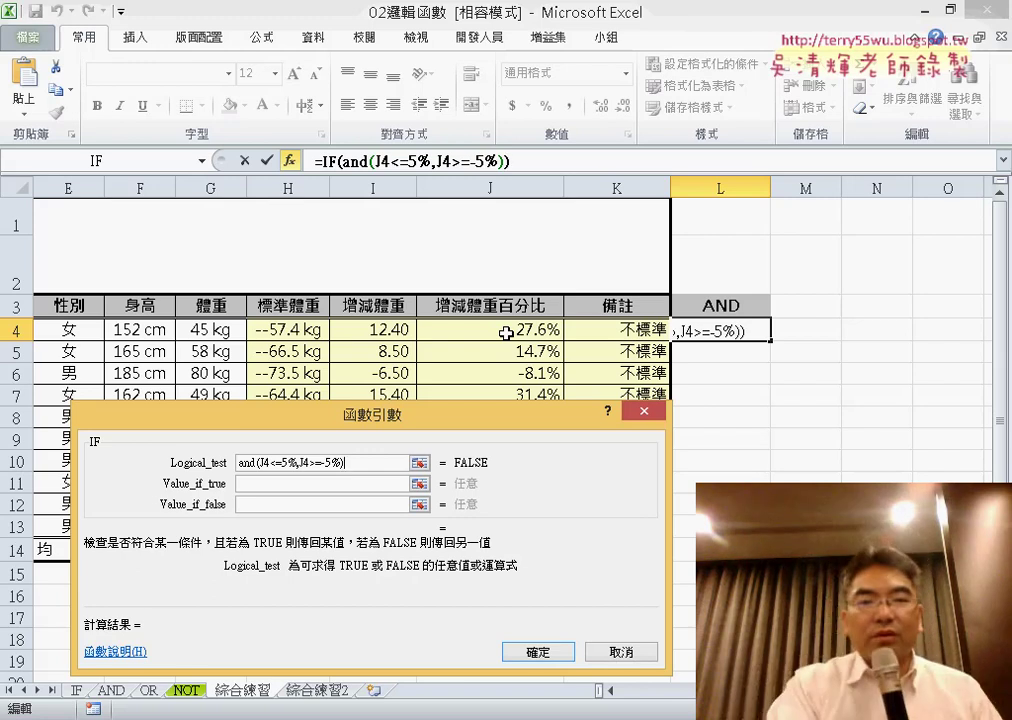
{"action": "left_click", "coordinate": [360, 484]}
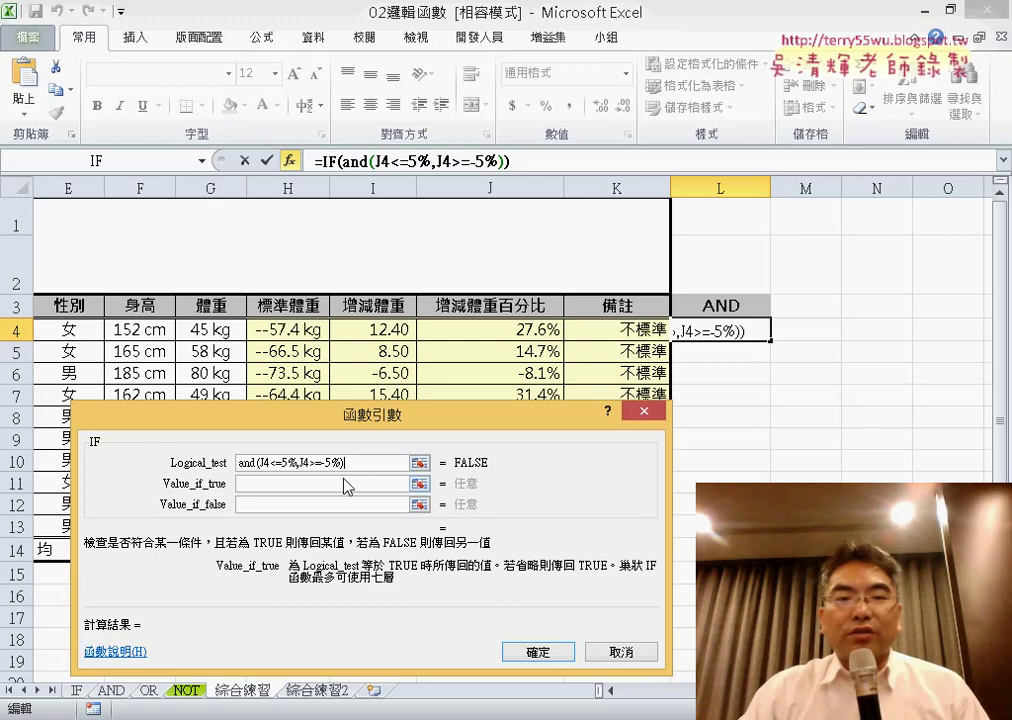
{"action": "left_click", "coordinate": [362, 468]}
{"action": "left_click_drag", "start_coordinate": [362, 468], "coordinate": [203, 470]}
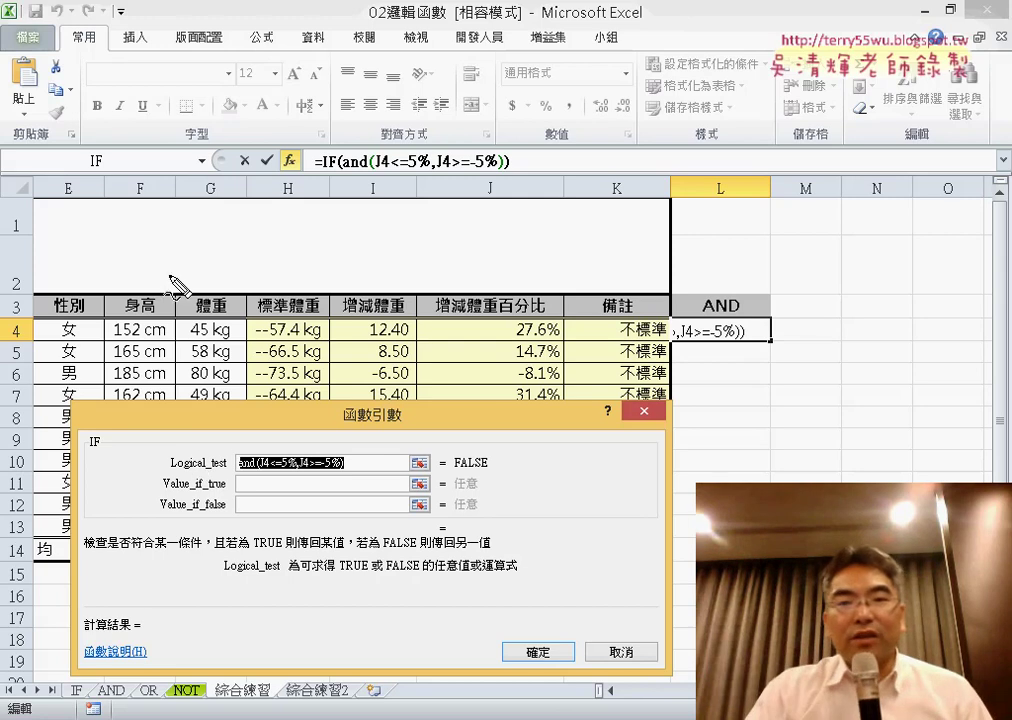
{"action": "left_click_drag", "start_coordinate": [537, 113], "coordinate": [731, 113]}
{"action": "mouse_move", "coordinate": [666, 113]}
{"action": "left_mouse_down"}
{"action": "mouse_move", "coordinate": [666, 210]}
{"action": "mouse_move", "coordinate": [700, 190]}
{"action": "left_mouse_up"}
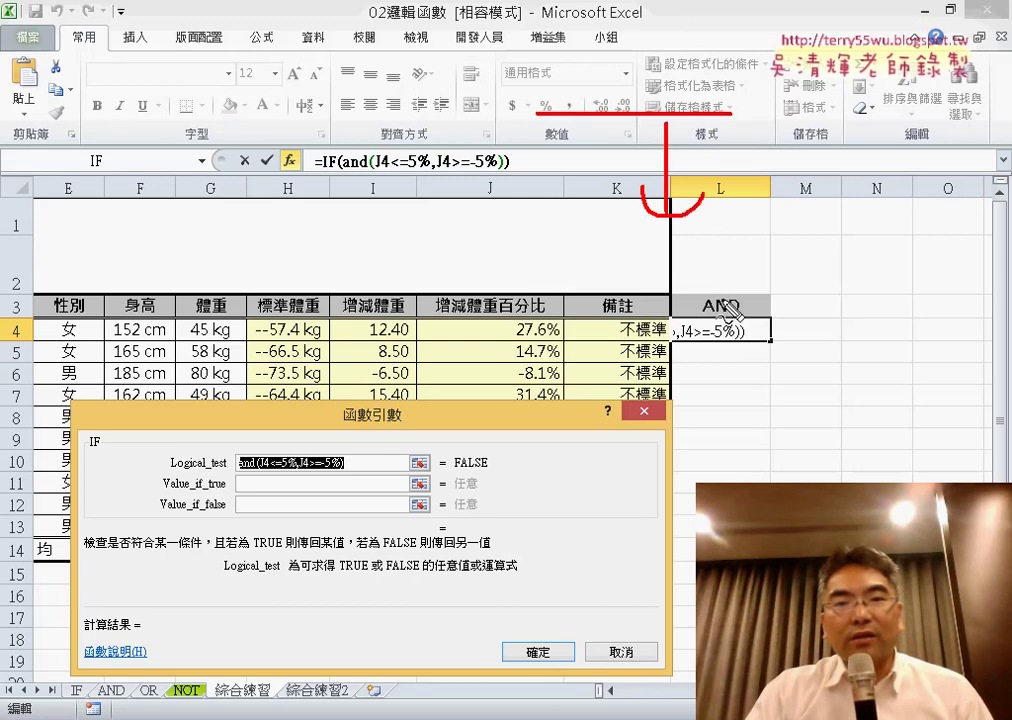
{"action": "mouse_move", "coordinate": [714, 293]}
{"action": "left_mouse_down"}
{"action": "mouse_move", "coordinate": [545, 293]}
{"action": "mouse_move", "coordinate": [583, 215]}
{"action": "mouse_move", "coordinate": [723, 219]}
{"action": "mouse_move", "coordinate": [623, 263]}
{"action": "left_mouse_up"}
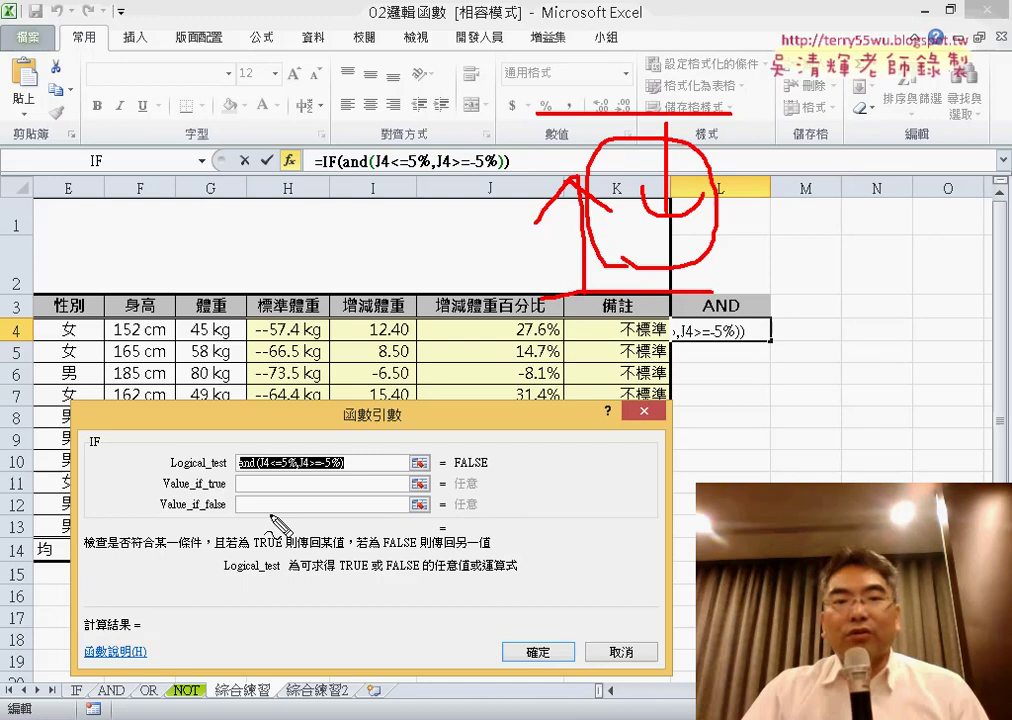
{"action": "left_click_drag", "start_coordinate": [241, 479], "coordinate": [352, 476]}
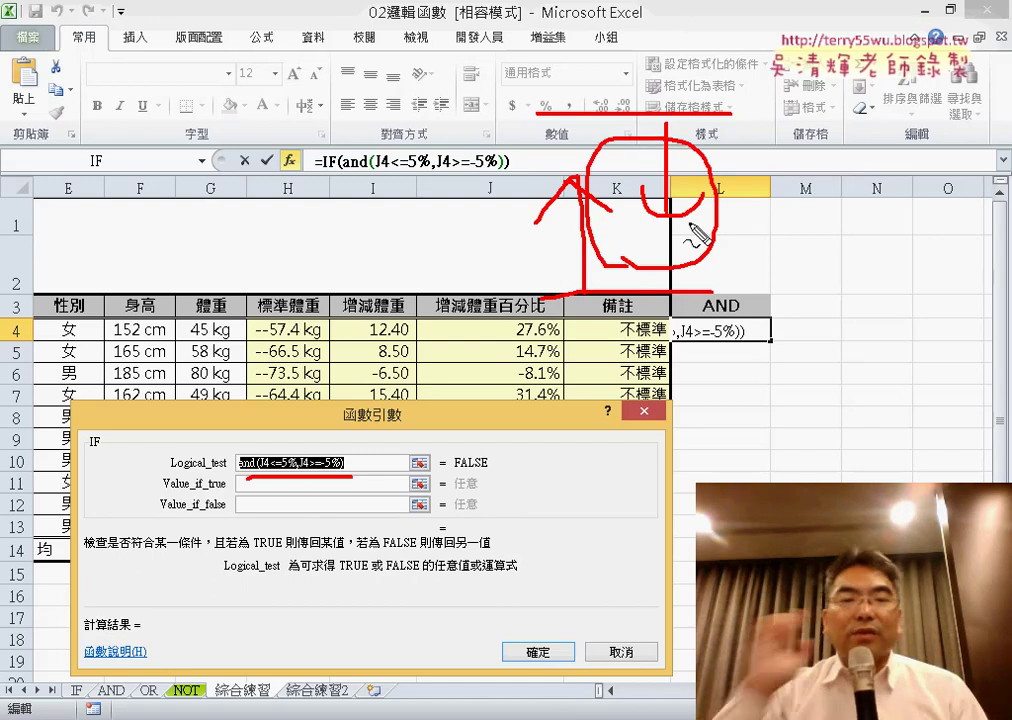
{"action": "key", "text": "Escape"}
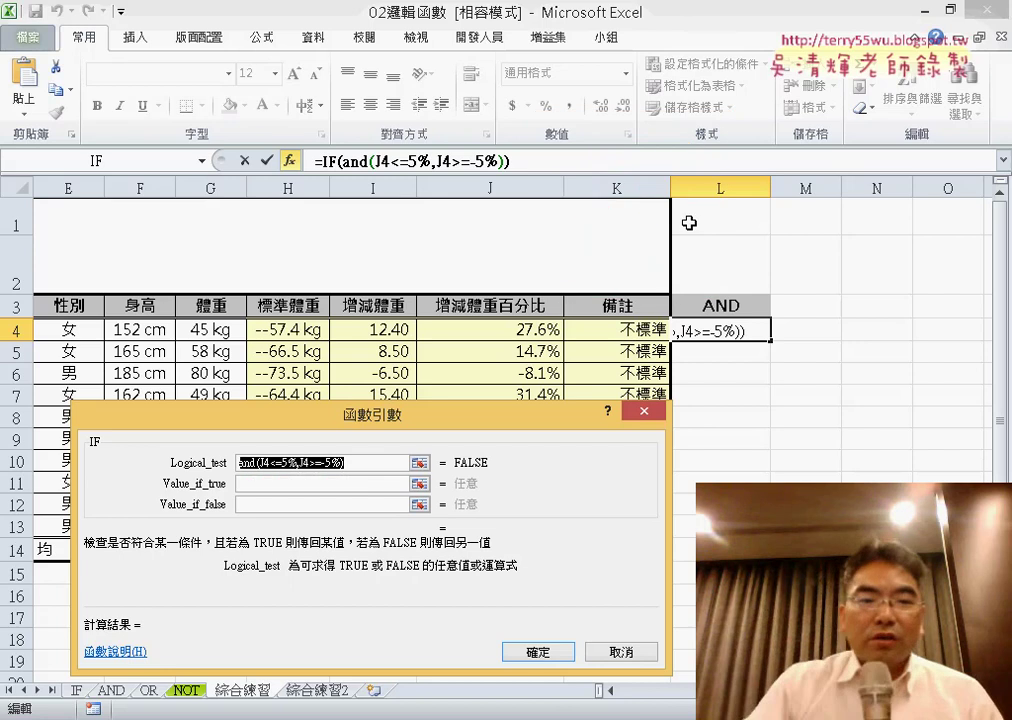
- Enter 標準 as the true result and 不標準 as the false result, then confirm L4
{"action": "left_click", "coordinate": [323, 485]}
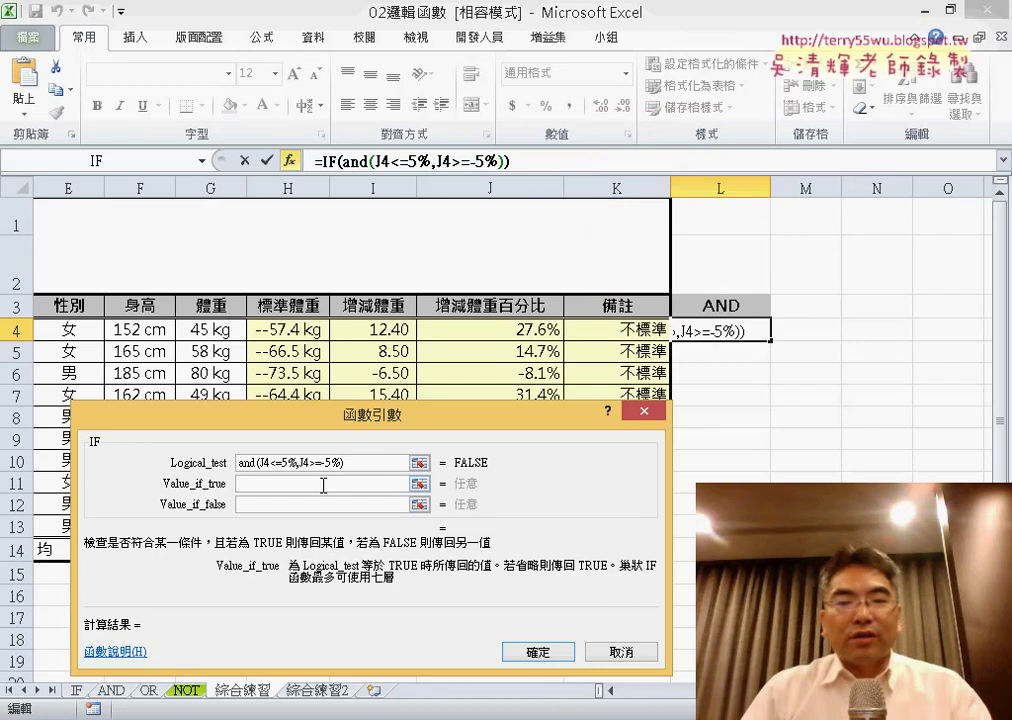
{"action": "type", "text": "標"}
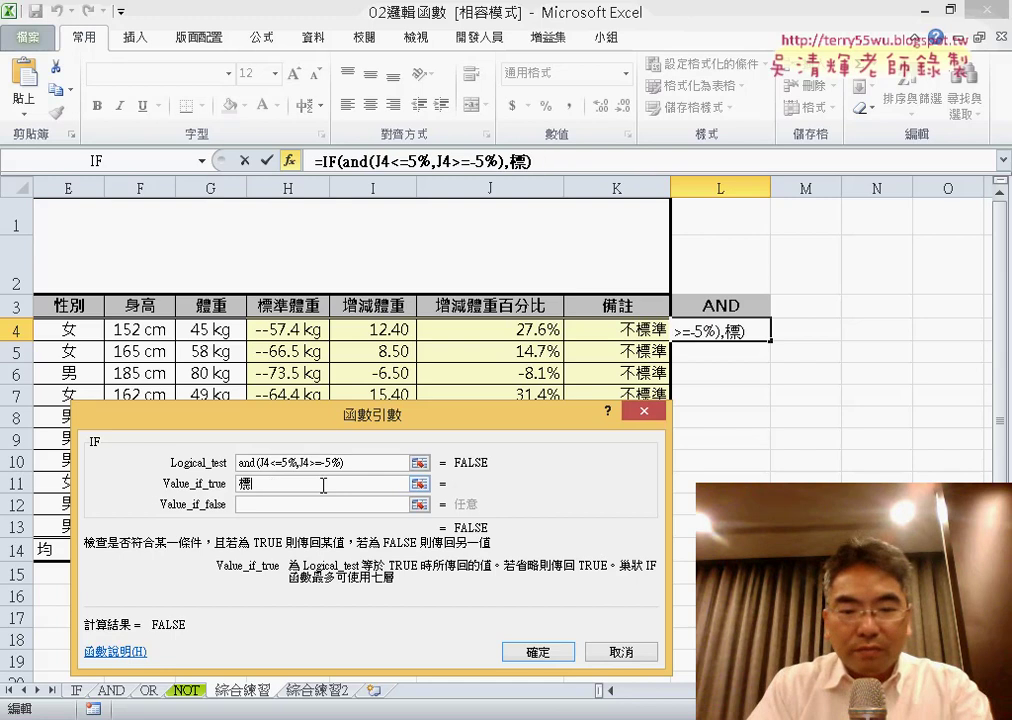
{"action": "type", "text": "準"}
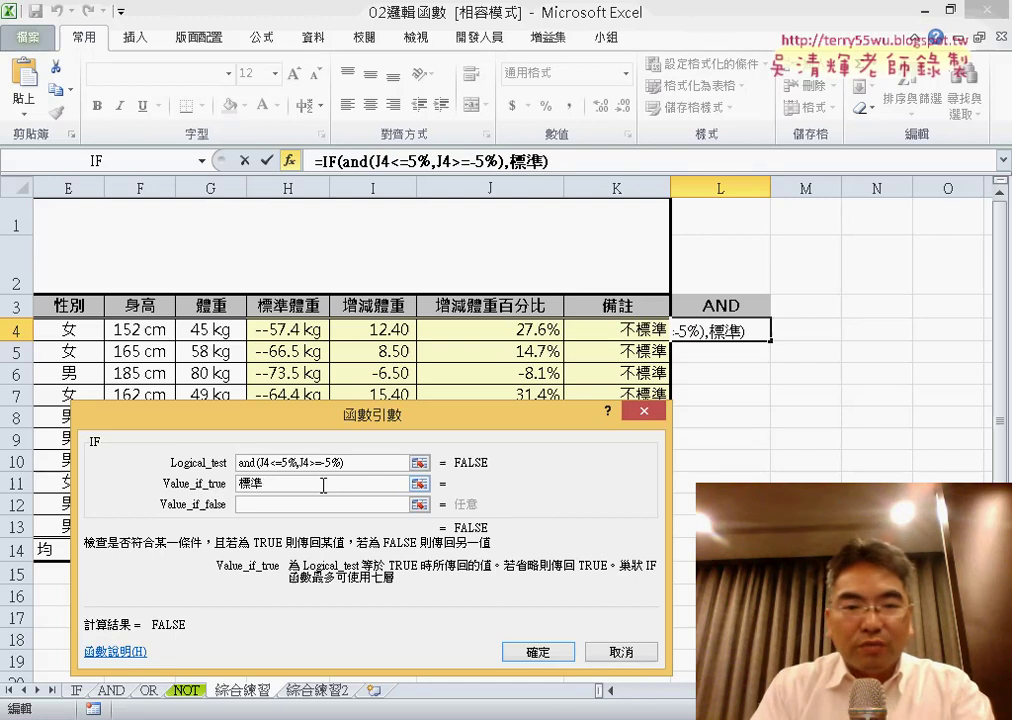
{"action": "key", "text": "Tab"}
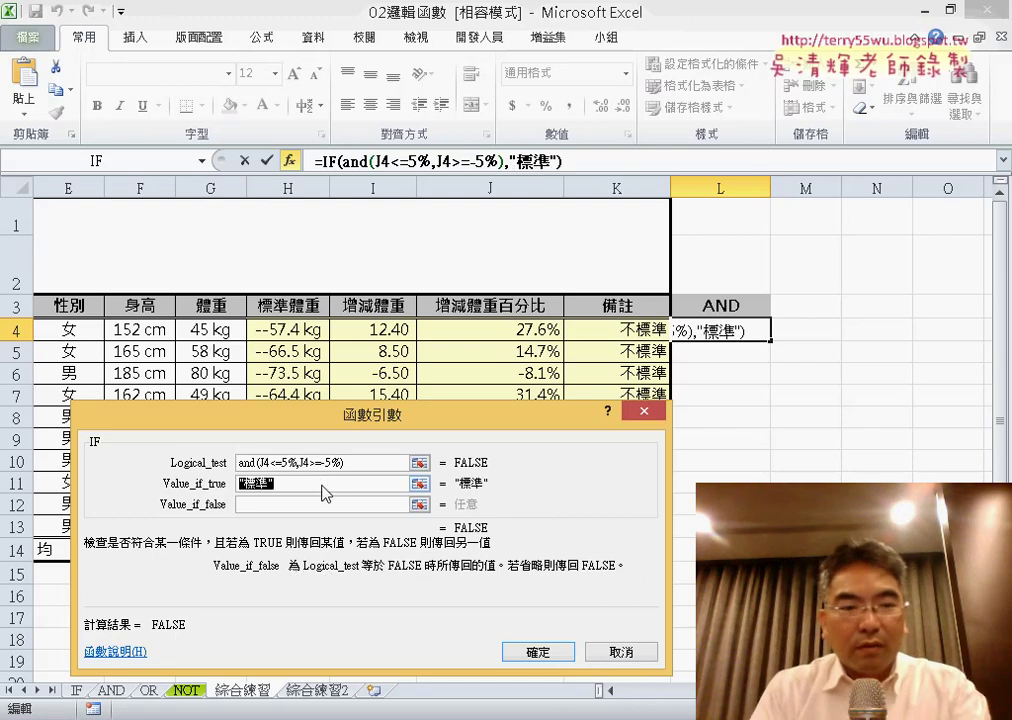
{"action": "type", "text": "標準"}
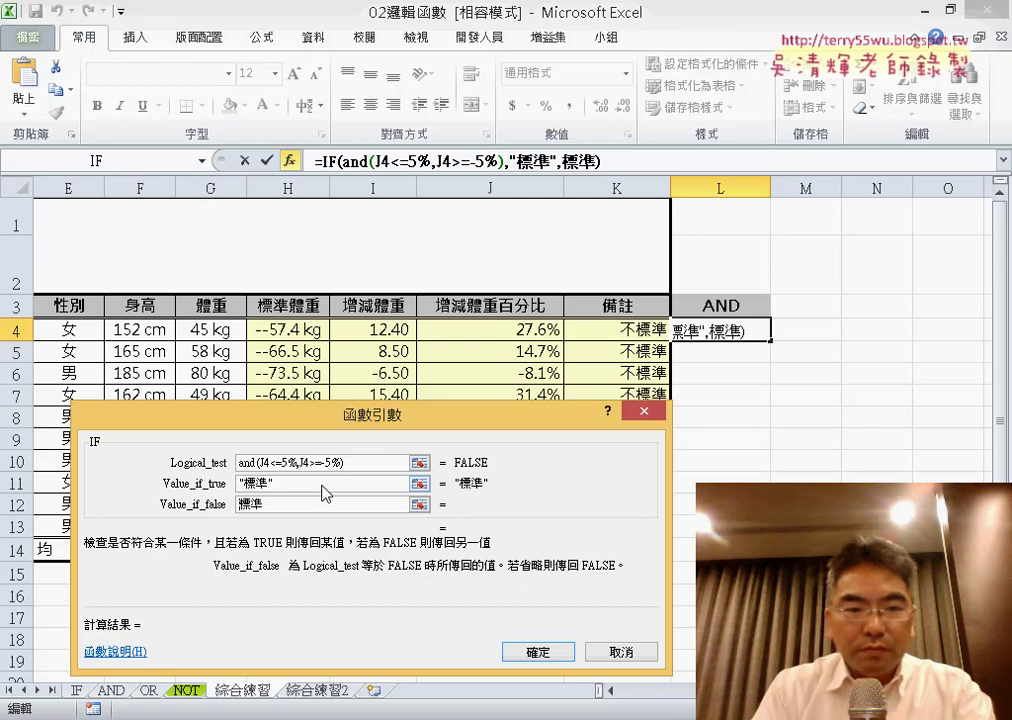
{"action": "key", "text": "Home"}
{"action": "type", "text": "不"}
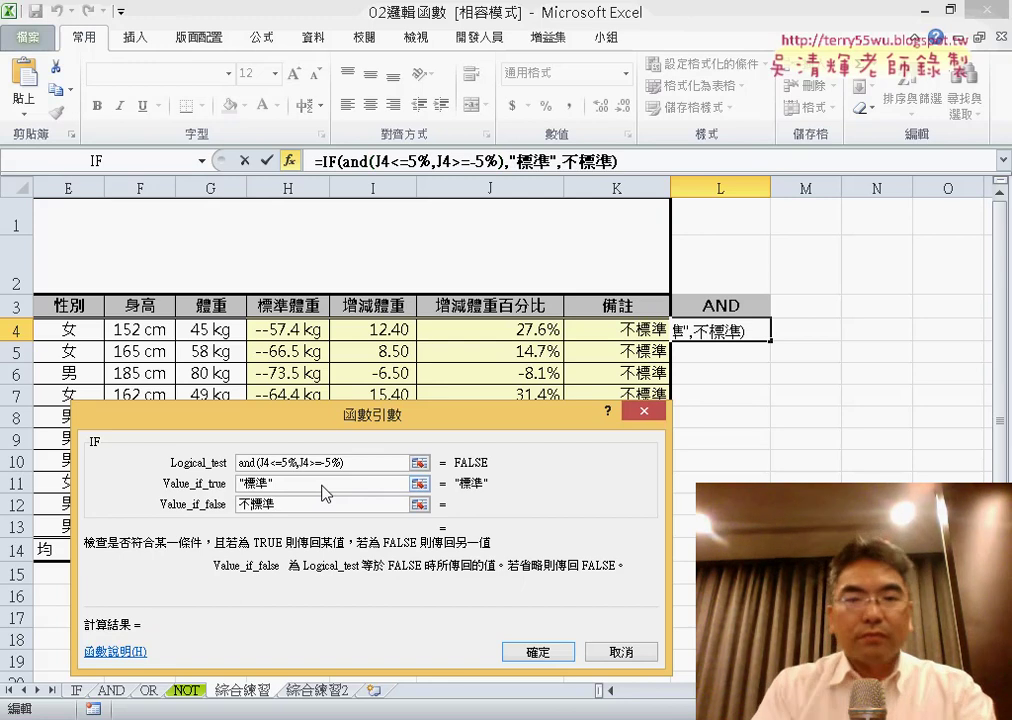
{"action": "left_click", "coordinate": [322, 485]}
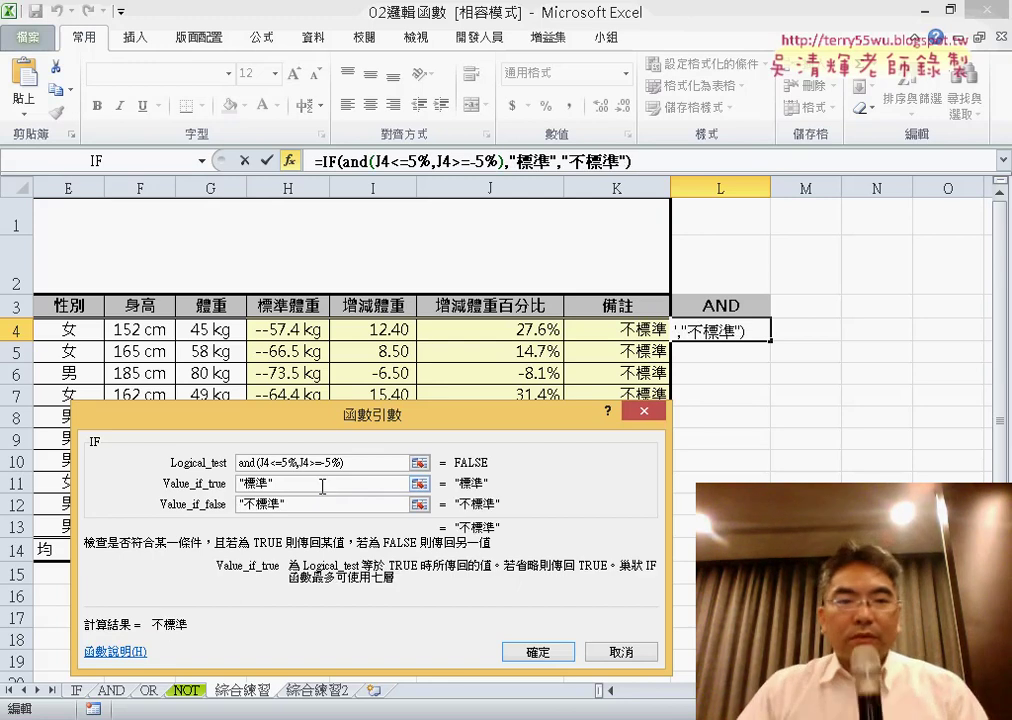
{"action": "left_click", "coordinate": [538, 652]}
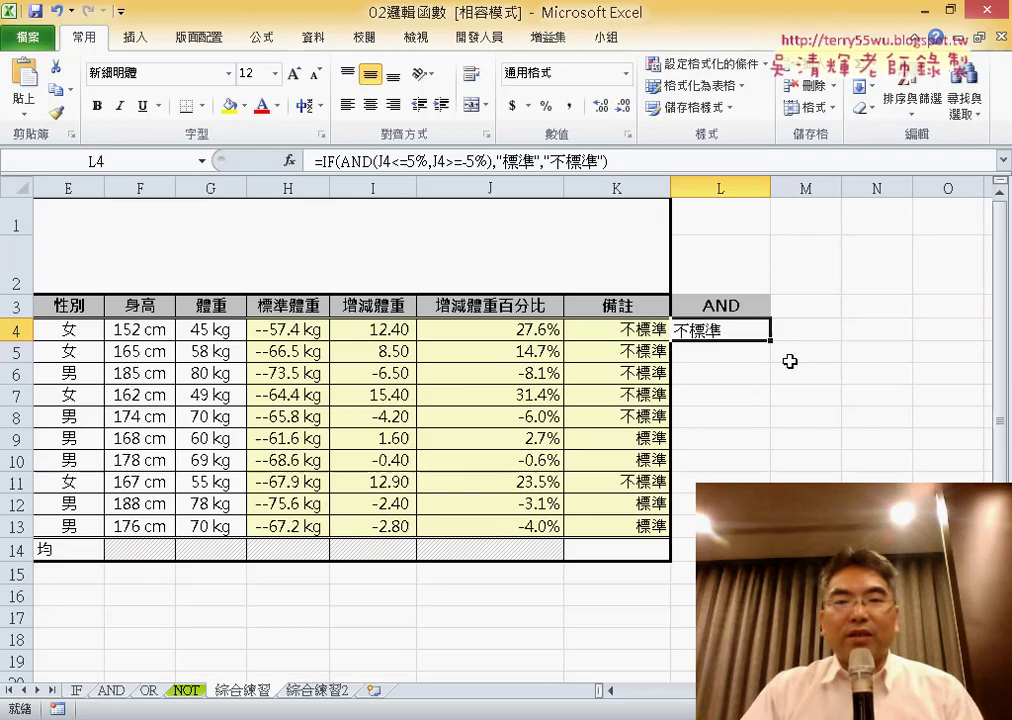
- Fill L4's AND formula down to L13, then select K4 to compare its OR formula
{"action": "mouse_move", "coordinate": [773, 344]}
{"action": "left_mouse_down"}
{"action": "mouse_move", "coordinate": [770, 552]}
{"action": "mouse_move", "coordinate": [770, 536]}
{"action": "left_mouse_up"}
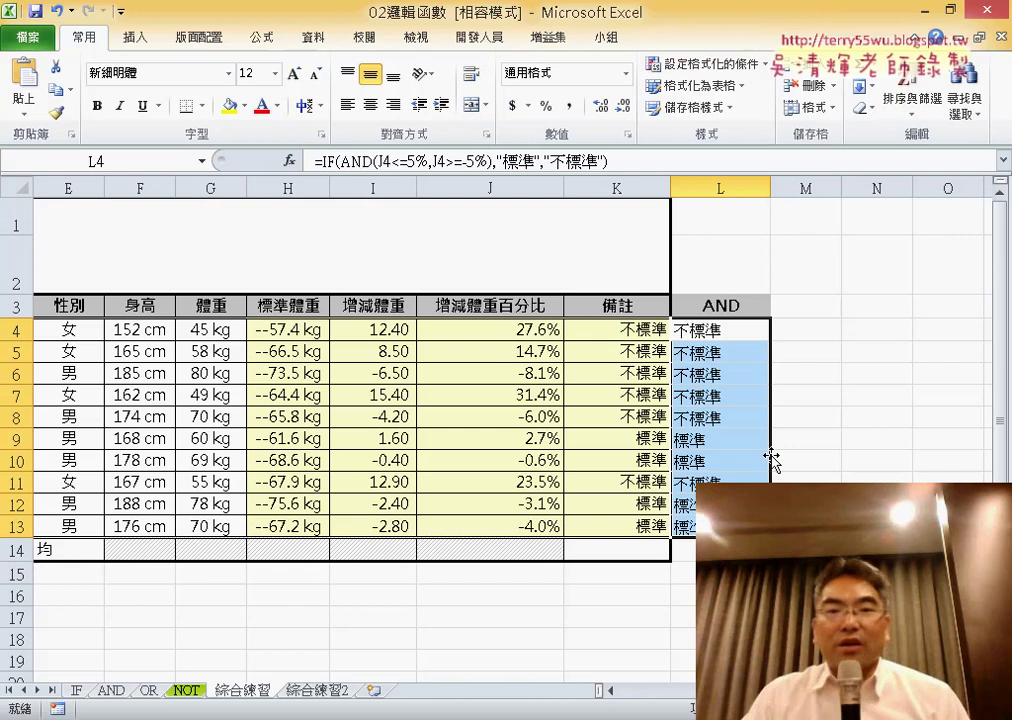
{"action": "left_click", "coordinate": [727, 325]}
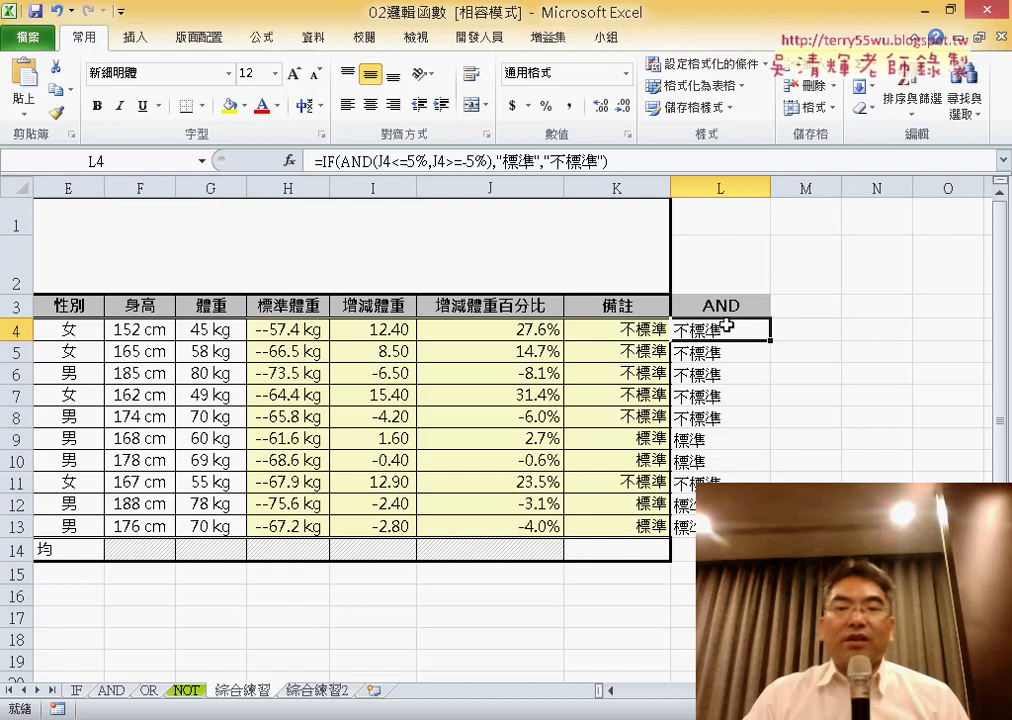
{"action": "left_click", "coordinate": [624, 327]}
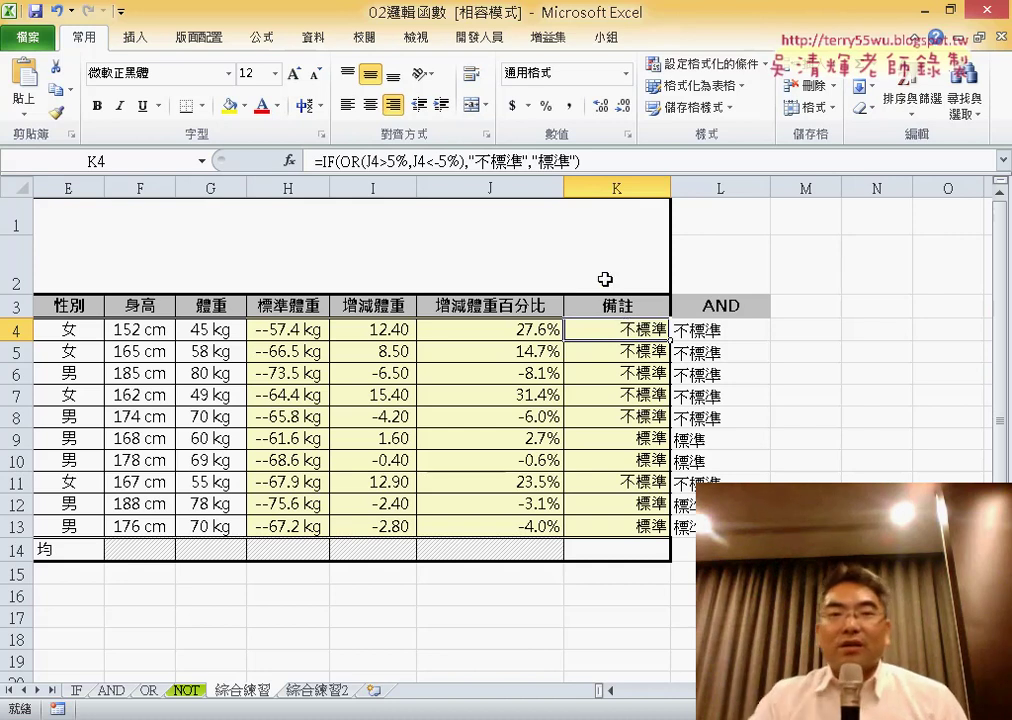
- Replace K4's 不標準 result with a nested IF testing J4>5%
{"action": "left_click_drag", "start_coordinate": [470, 155], "coordinate": [514, 158]}
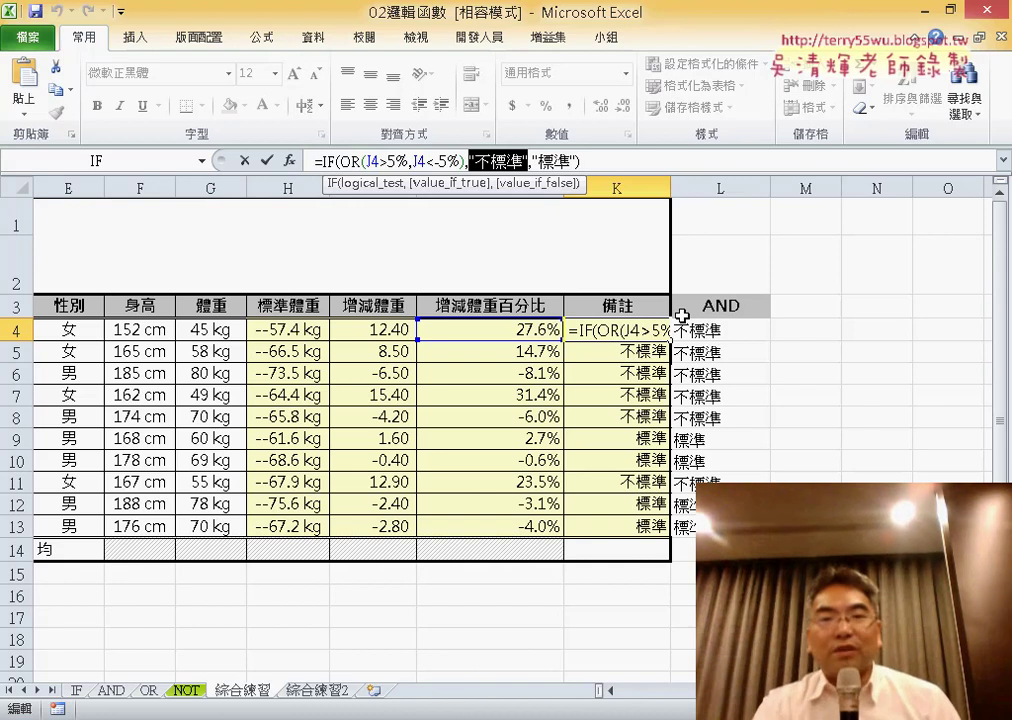
{"action": "key", "text": "Delete"}
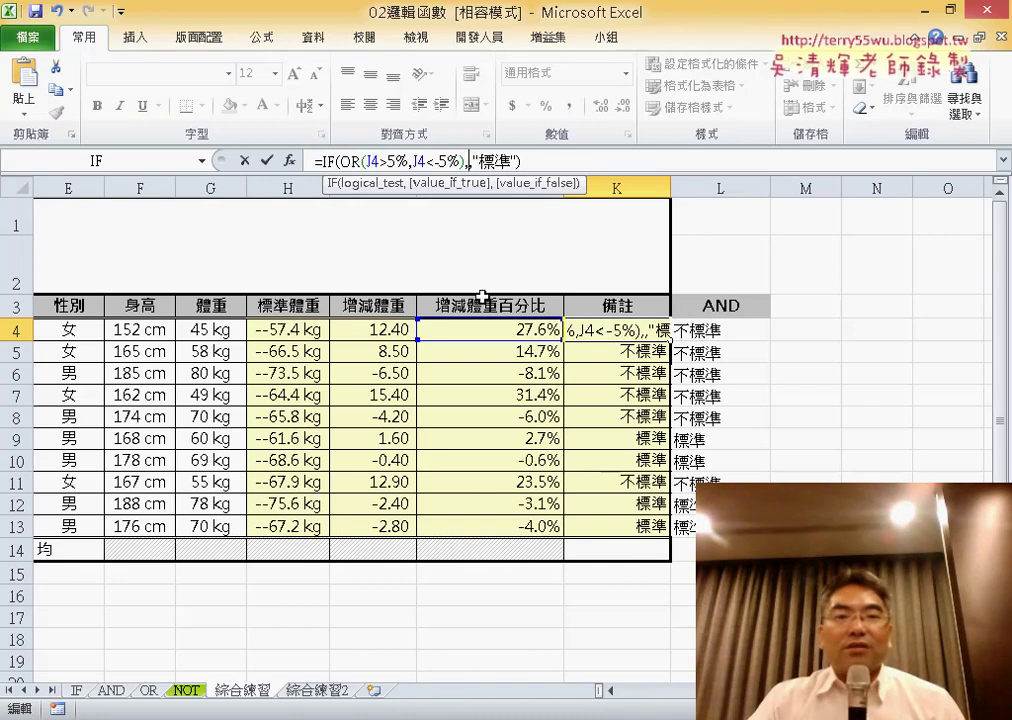
{"action": "left_click", "coordinate": [202, 160]}
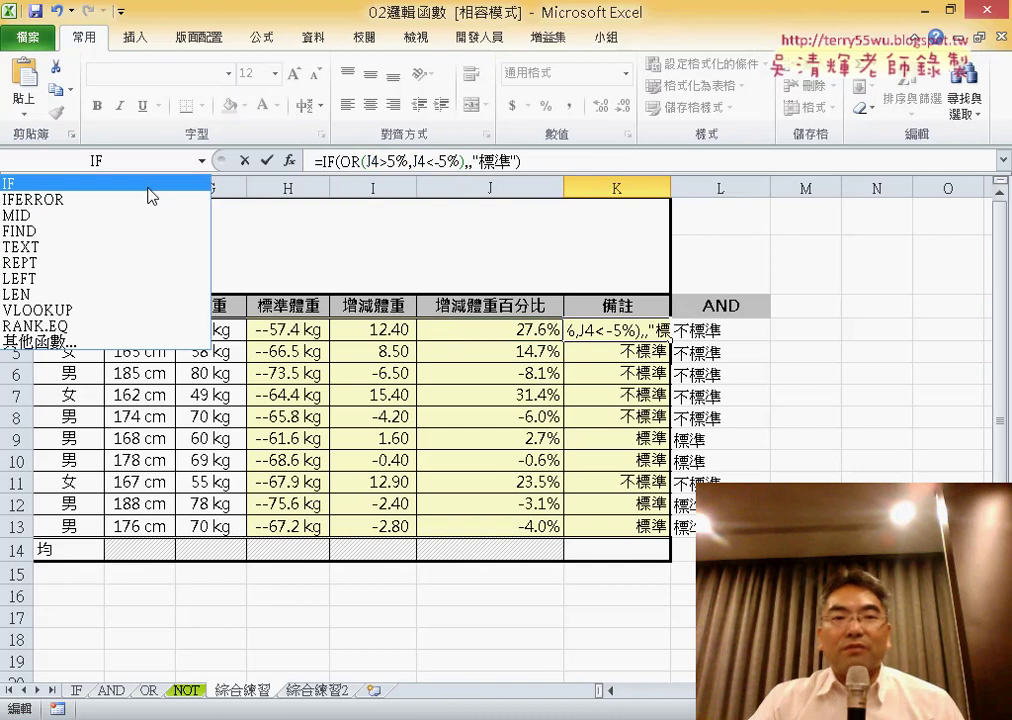
{"action": "left_click", "coordinate": [148, 186]}
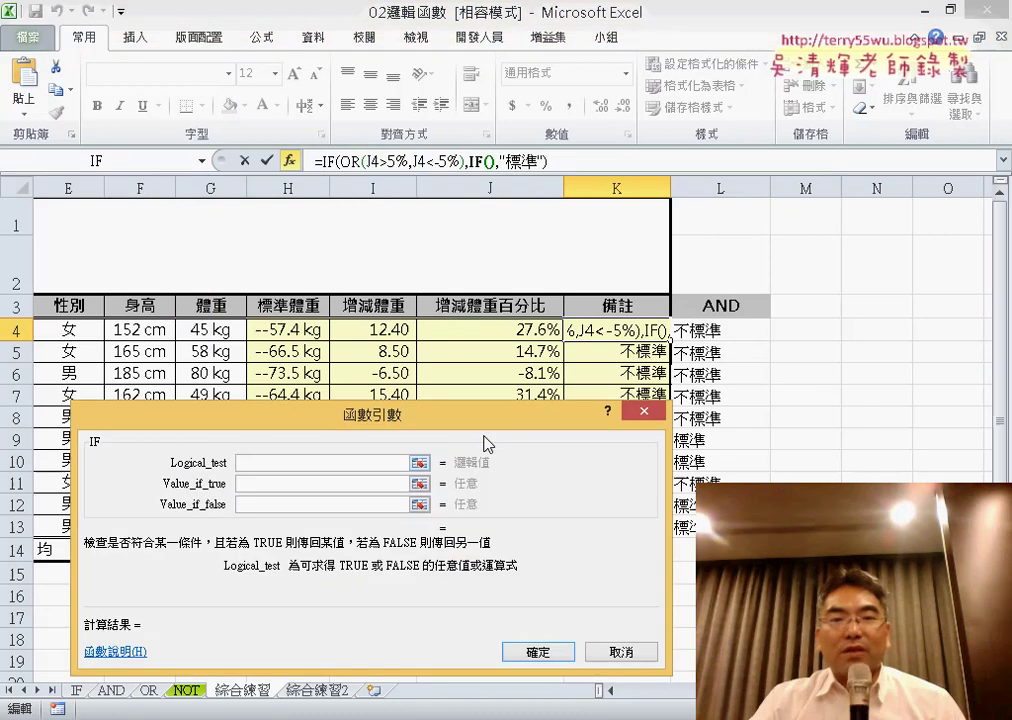
{"action": "left_click", "coordinate": [508, 329]}
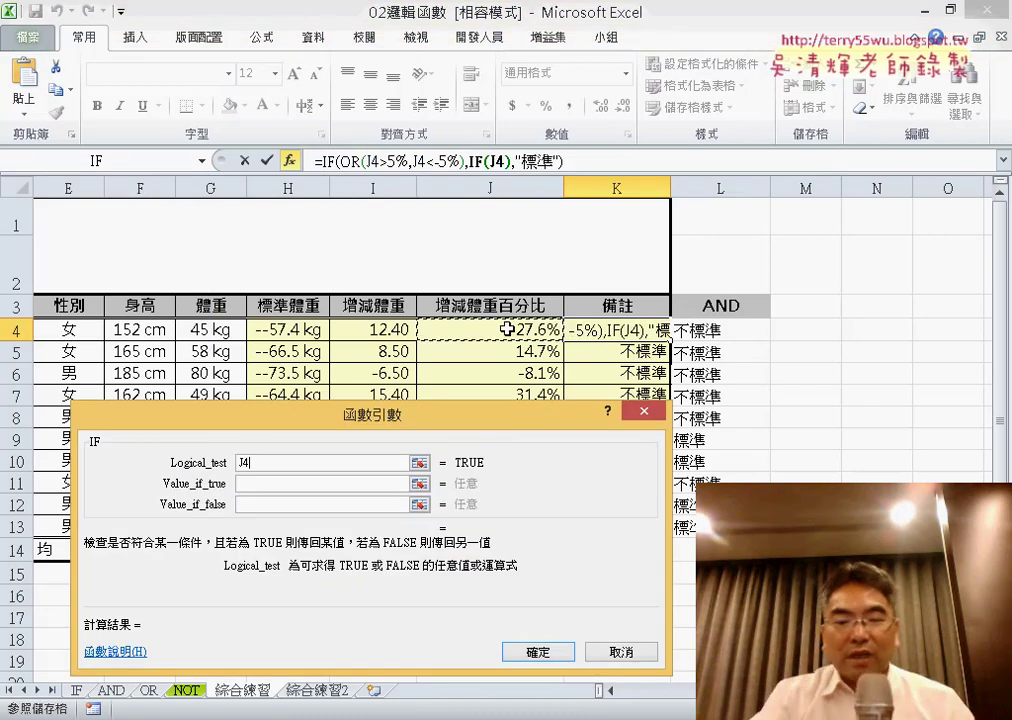
{"action": "type", "text": ">"}
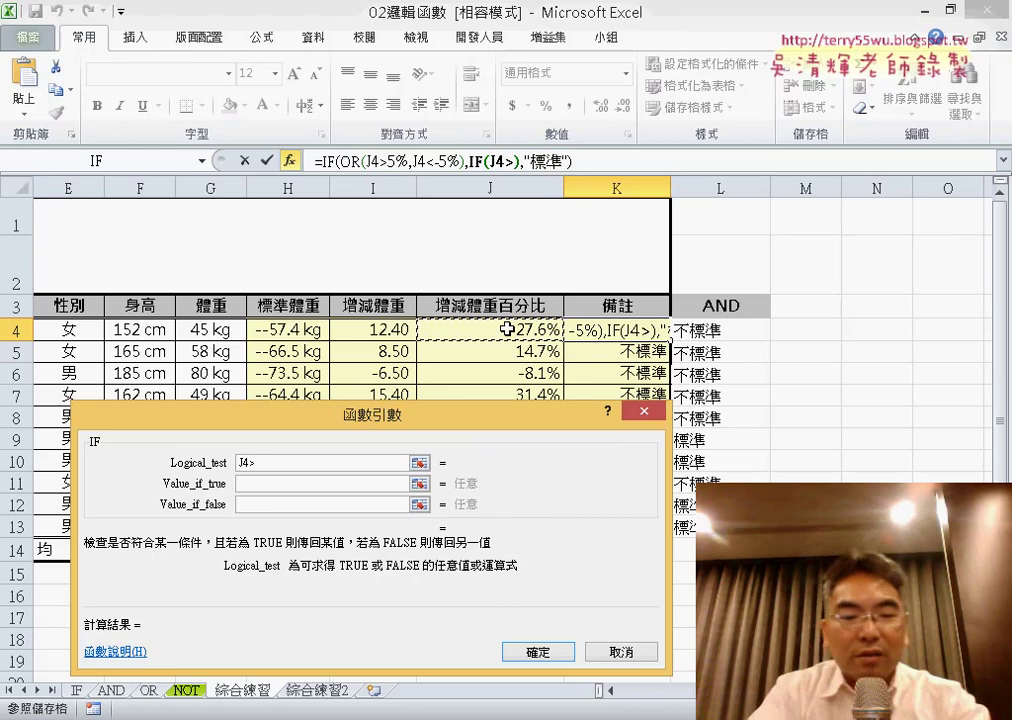
{"action": "key", "text": "BackSpace"}
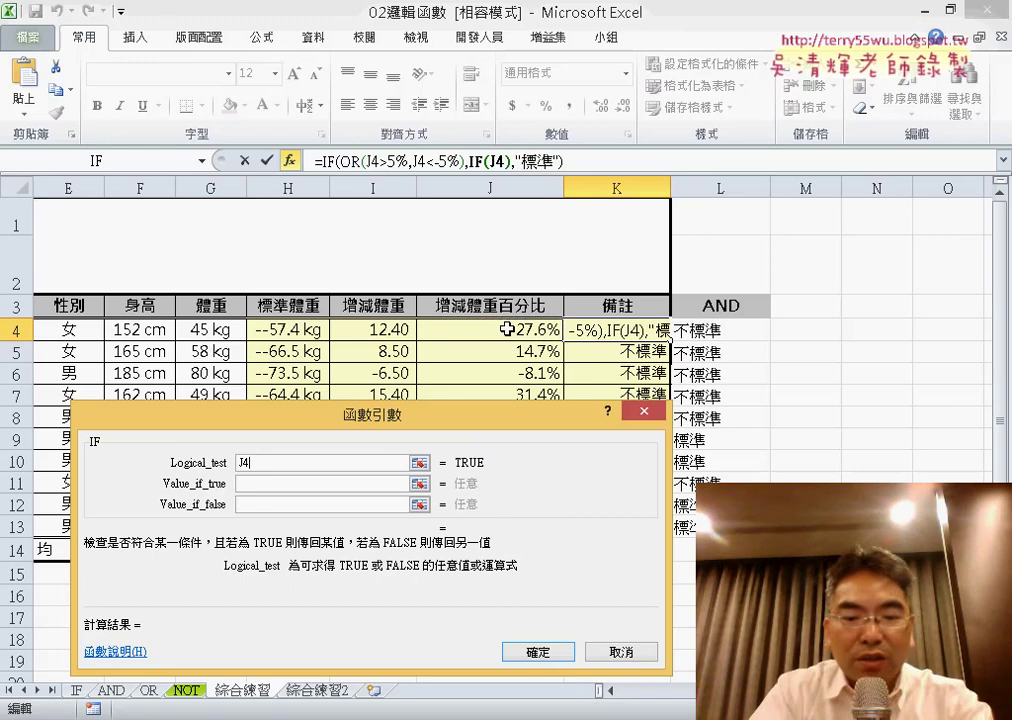
{"action": "type", "text": "5"}
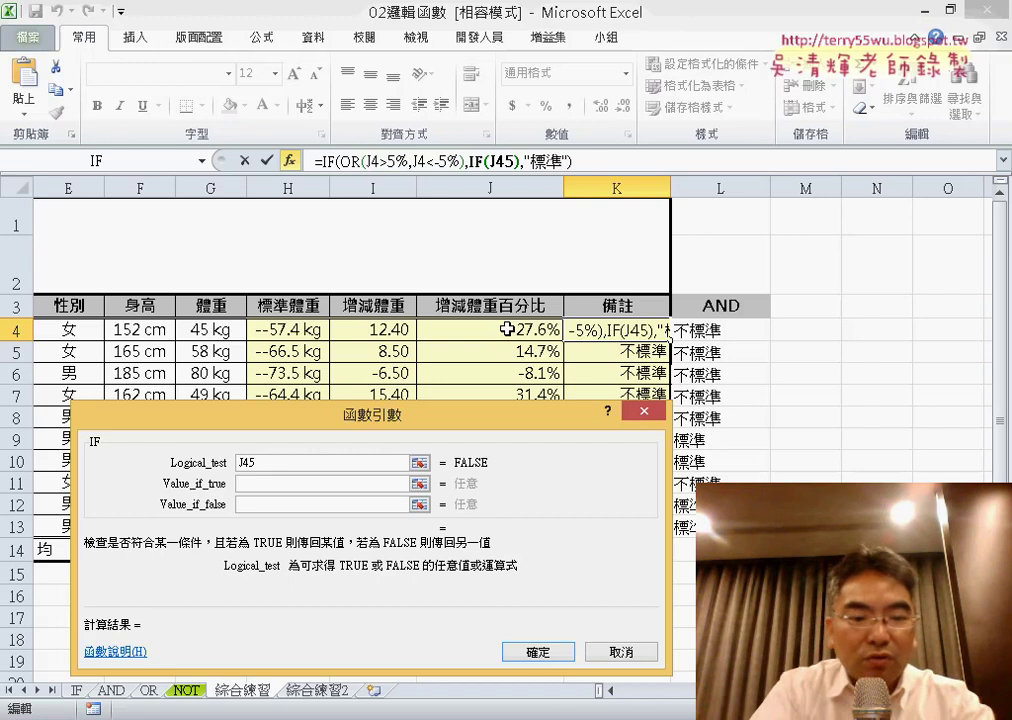
{"action": "key", "text": "BackSpace"}
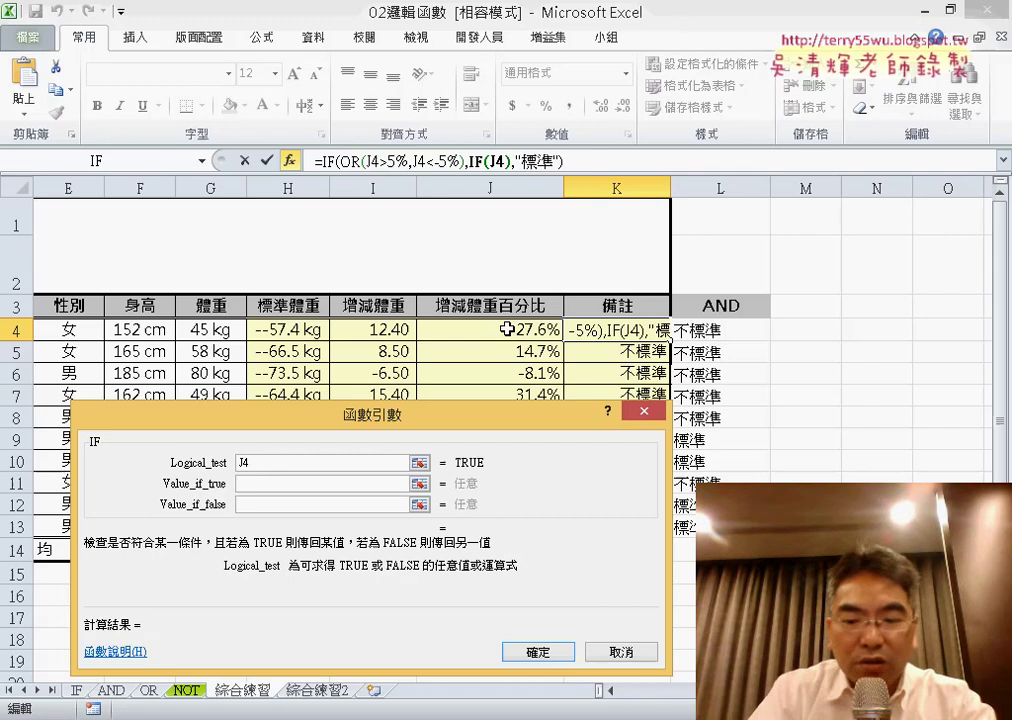
{"action": "type", "text": ">"}
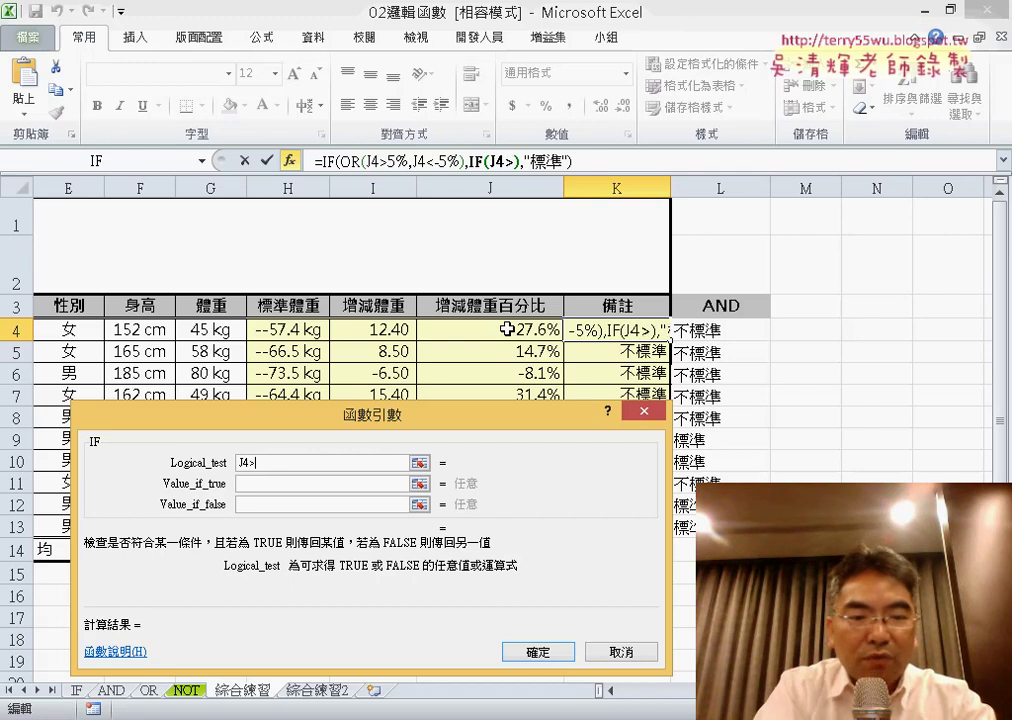
{"action": "type", "text": "5%"}
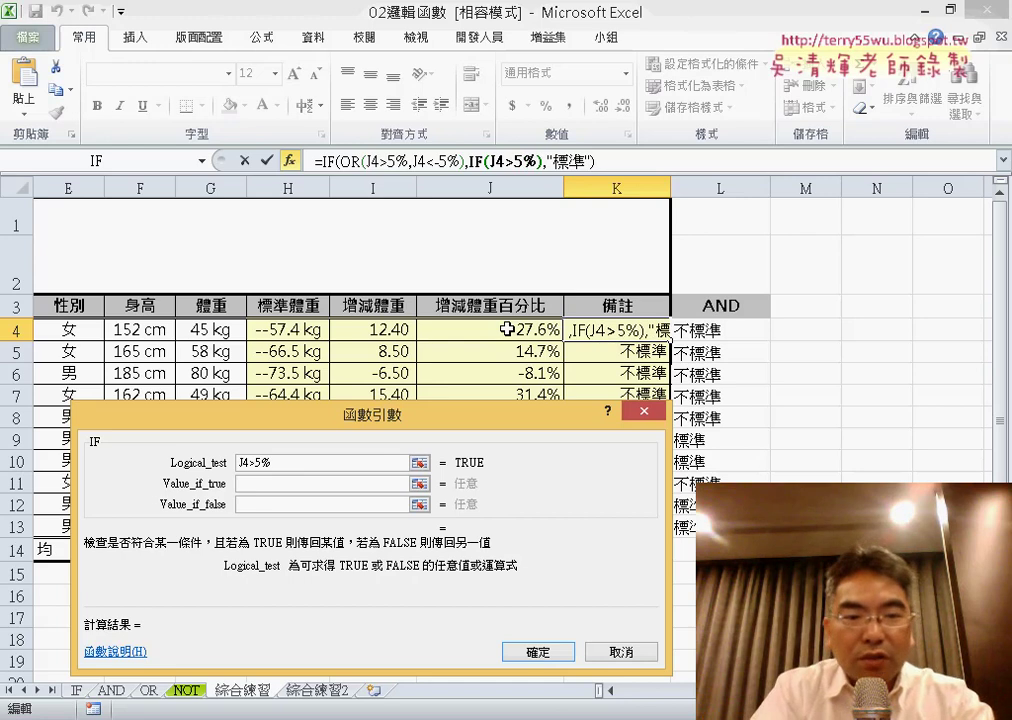
{"action": "key", "text": "Tab"}
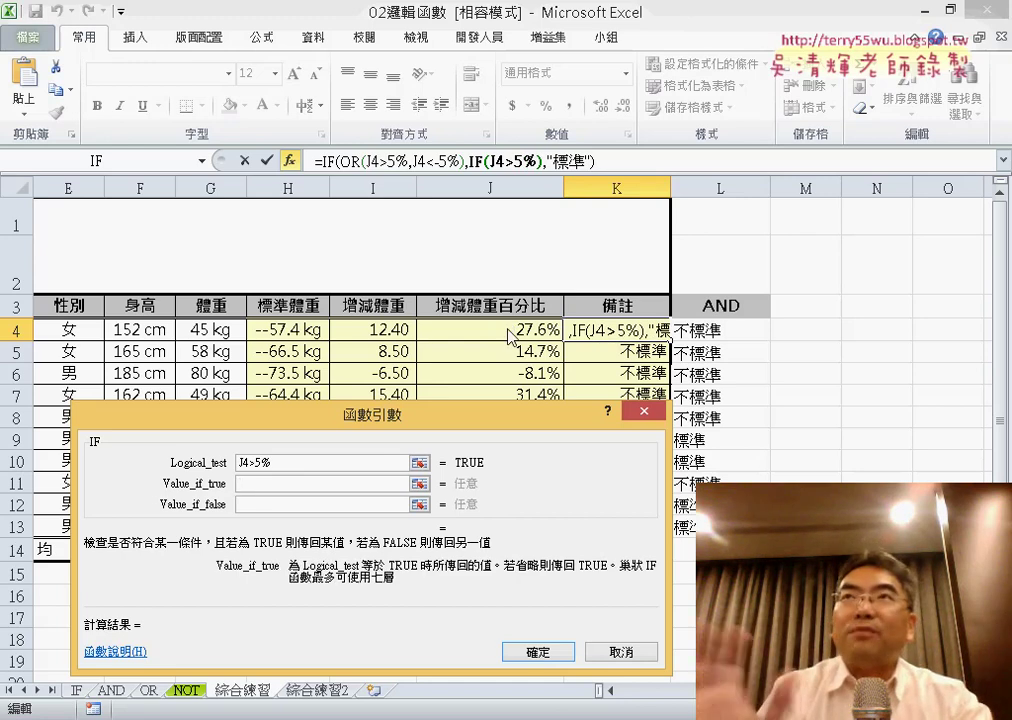
- Give the nested IF results 過瘦 and 過胖, and confirm K4's formula
{"action": "type", "text": "《"}
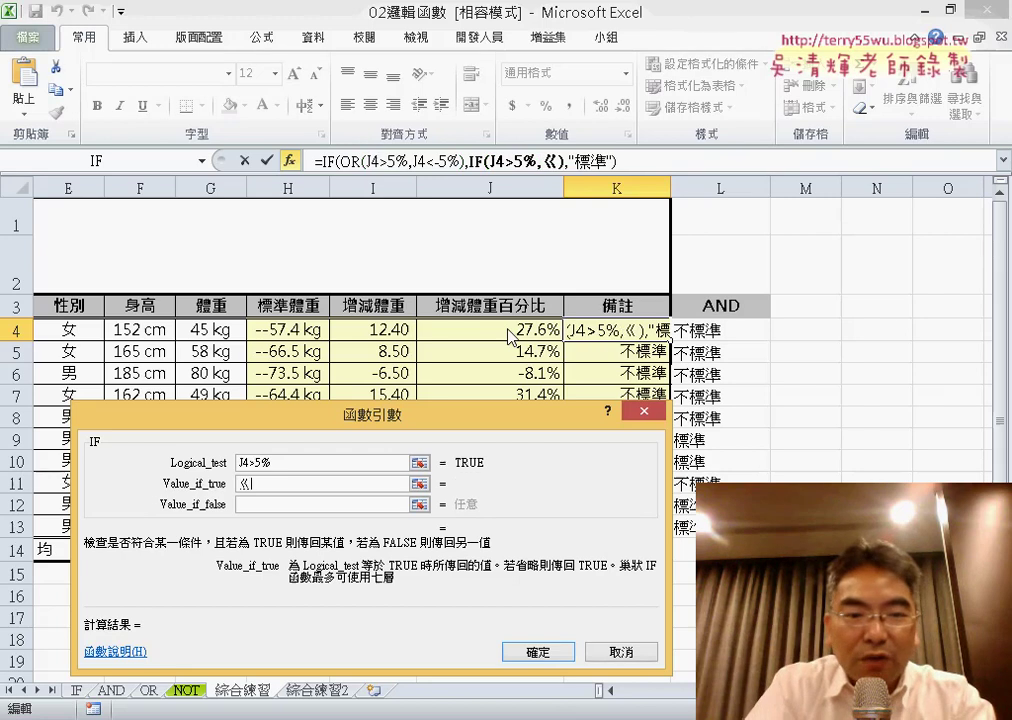
{"action": "type", "text": "過"}
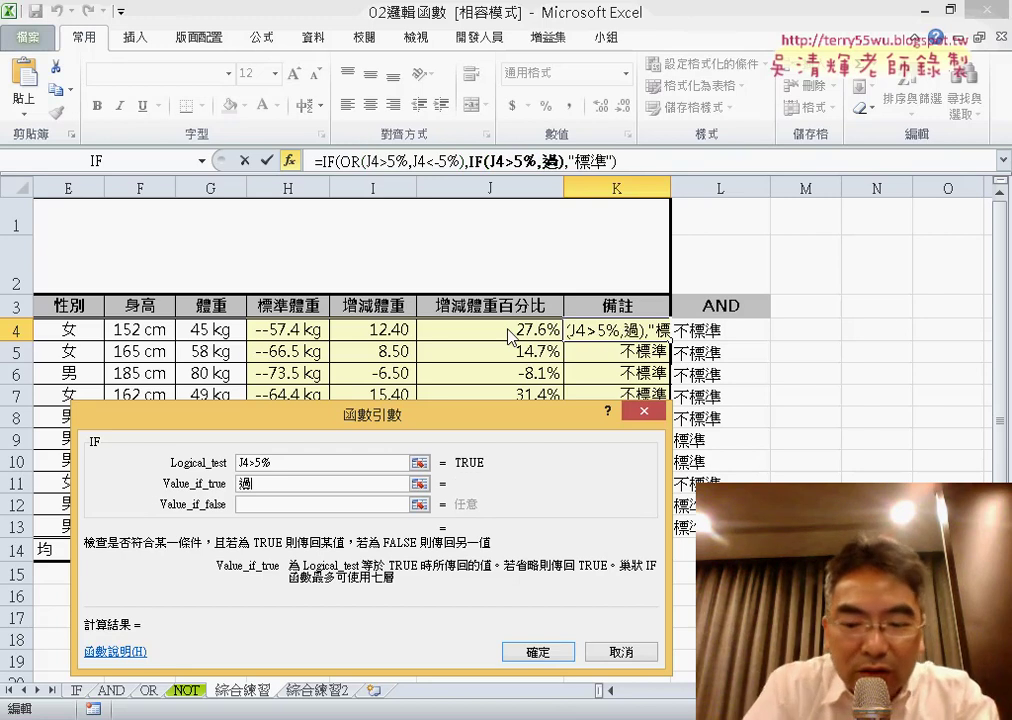
{"action": "type", "text": "瘦"}
{"action": "key", "text": "Tab"}
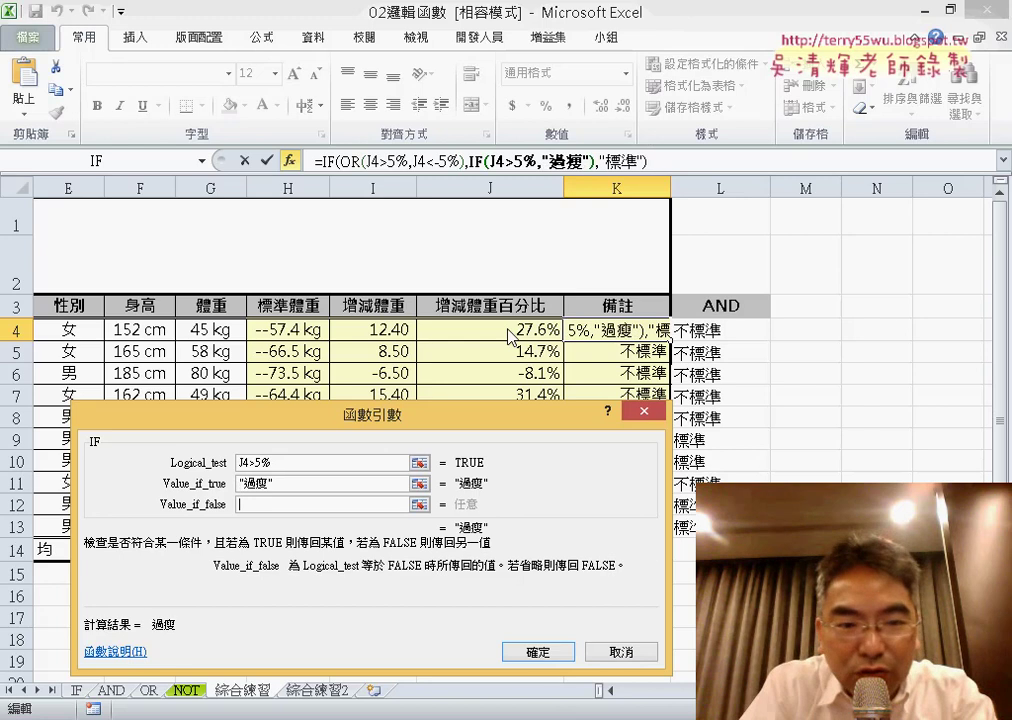
{"action": "type", "text": "過ㄆ"}
{"action": "type", "text": "胖"}
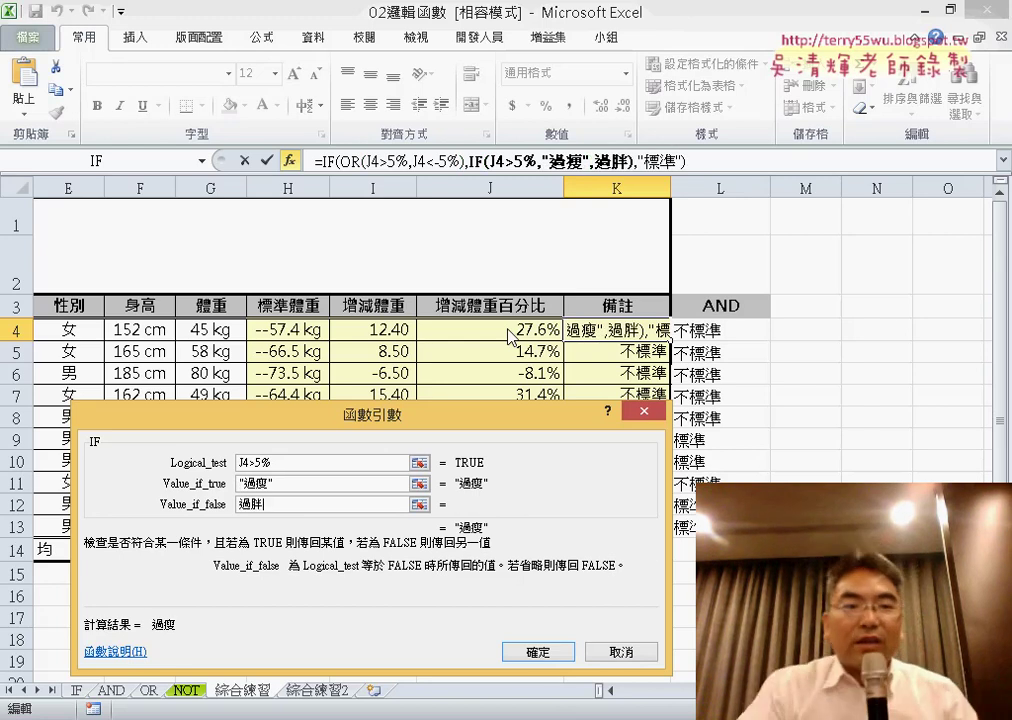
{"action": "left_click", "coordinate": [262, 484]}
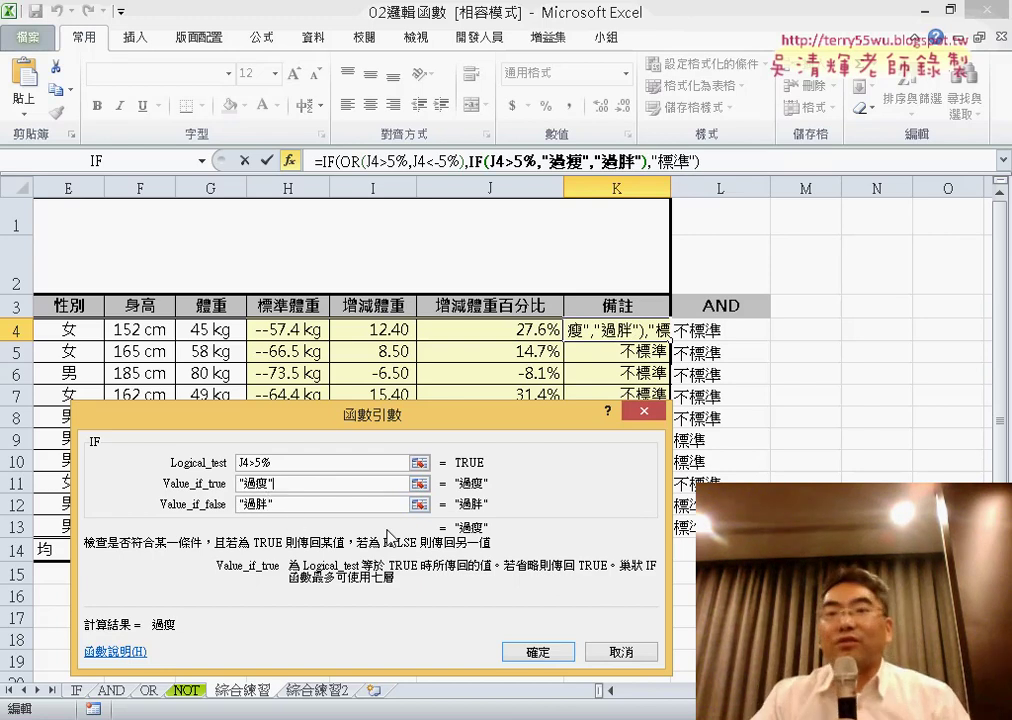
{"action": "left_click", "coordinate": [537, 653]}
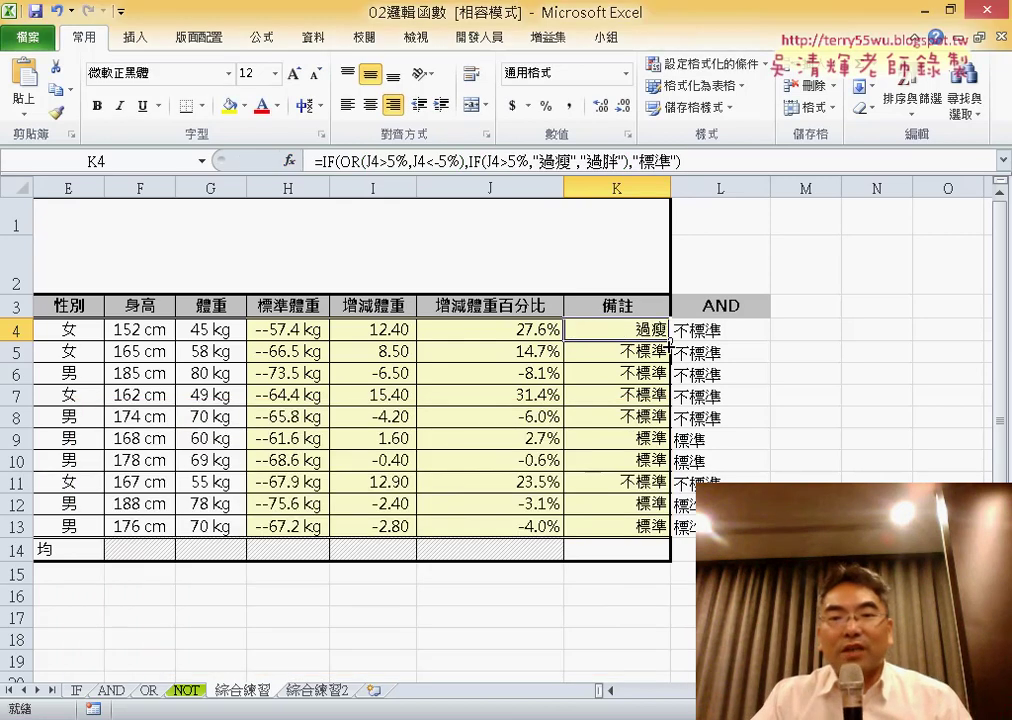
- Copy K4's nested IF formula down to K13 and select the K4:K13 results
{"action": "left_click_drag", "start_coordinate": [670, 341], "coordinate": [672, 538]}
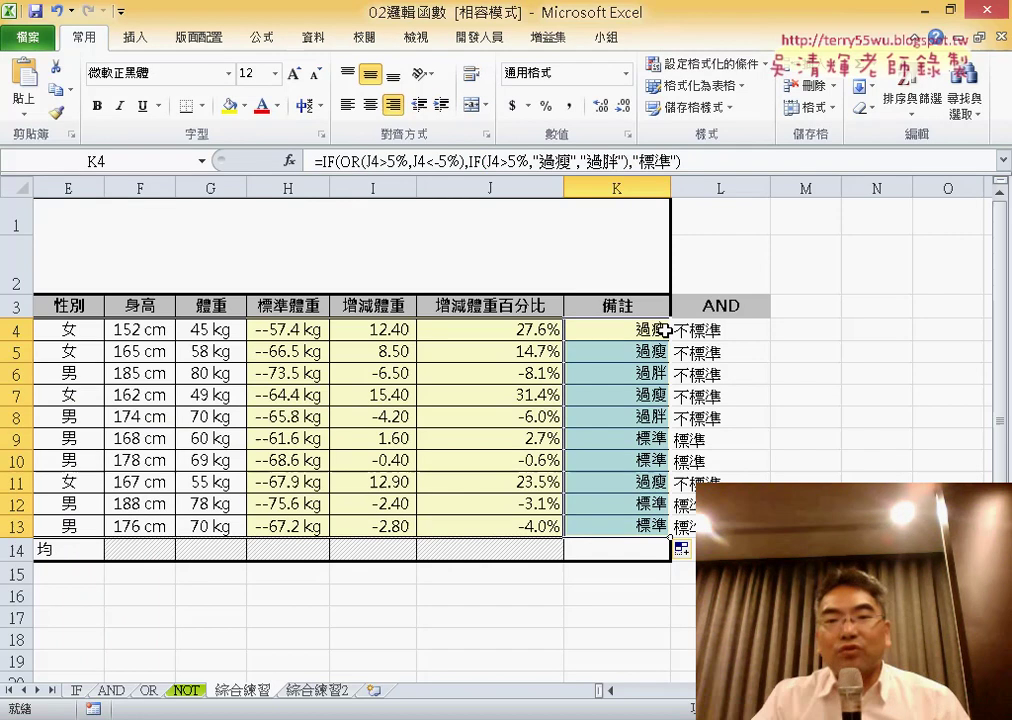
{"action": "left_click_drag", "start_coordinate": [648, 330], "coordinate": [655, 353]}
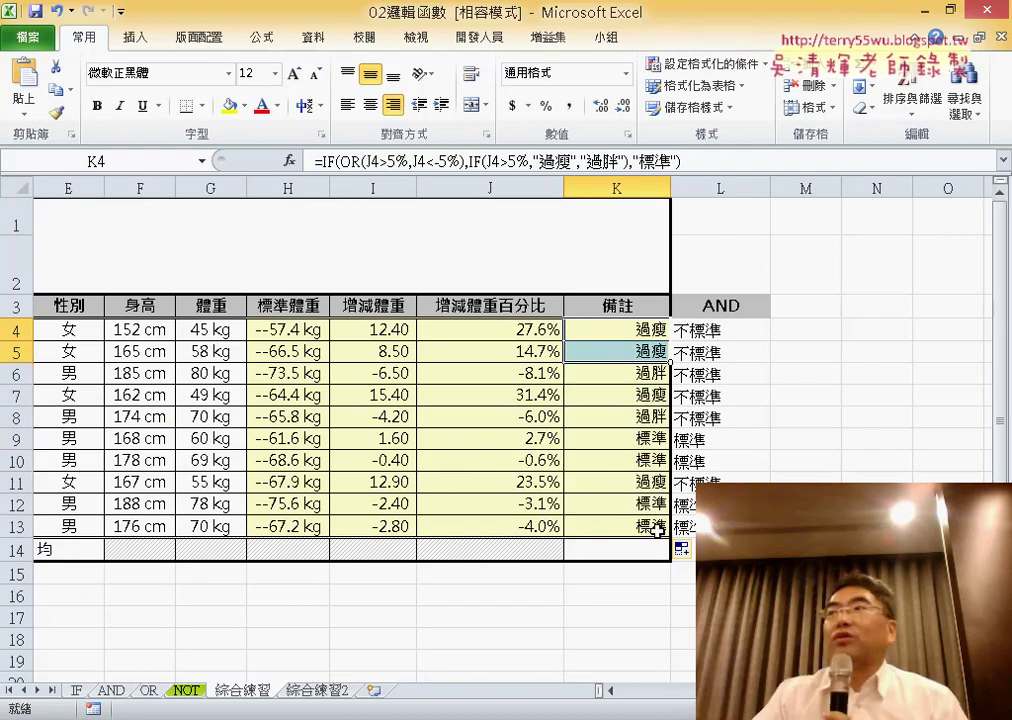
{"action": "left_click_drag", "start_coordinate": [656, 530], "coordinate": [658, 336]}
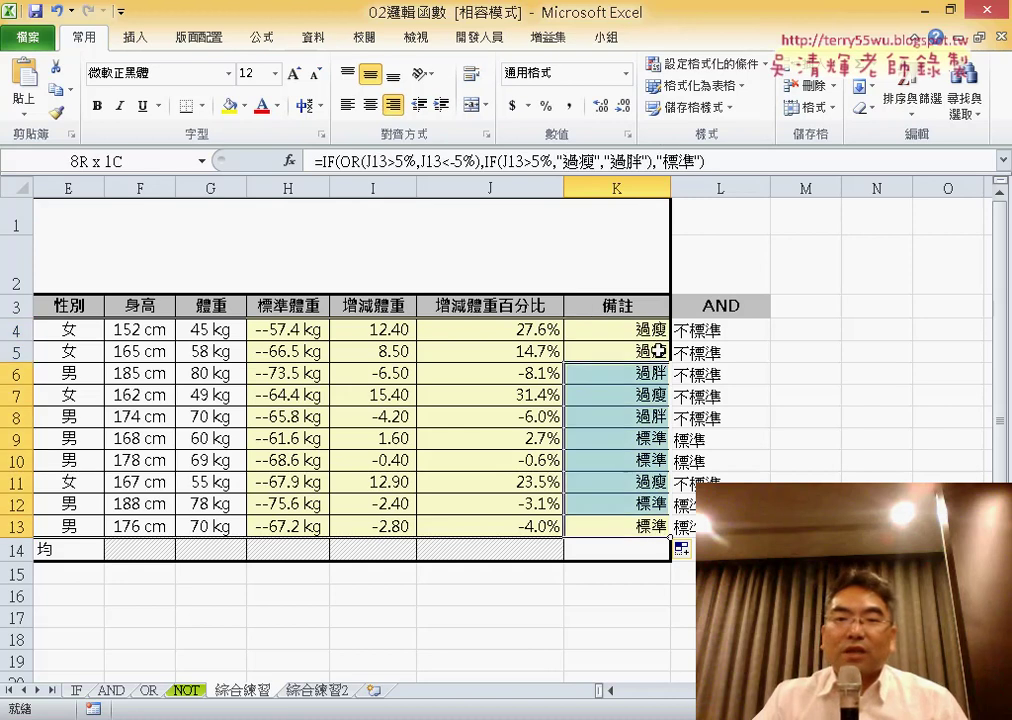
- Create a new conditional formatting rule for cells equal to 過胖
{"action": "left_click", "coordinate": [703, 63]}
{"action": "mouse_move", "coordinate": [720, 189]}
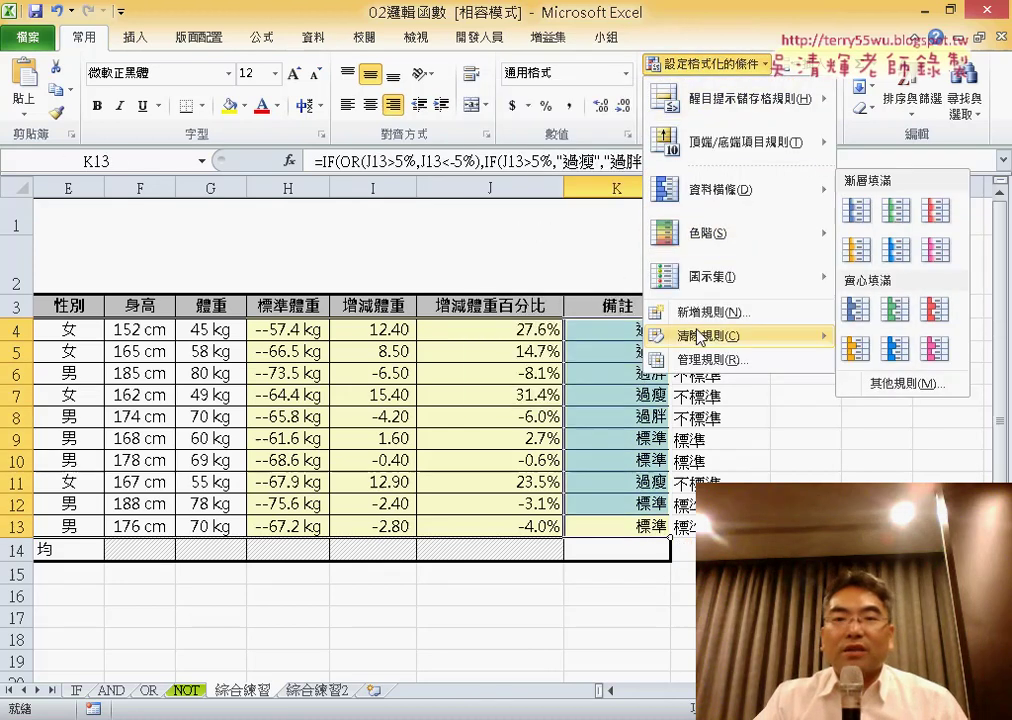
{"action": "left_click", "coordinate": [708, 312]}
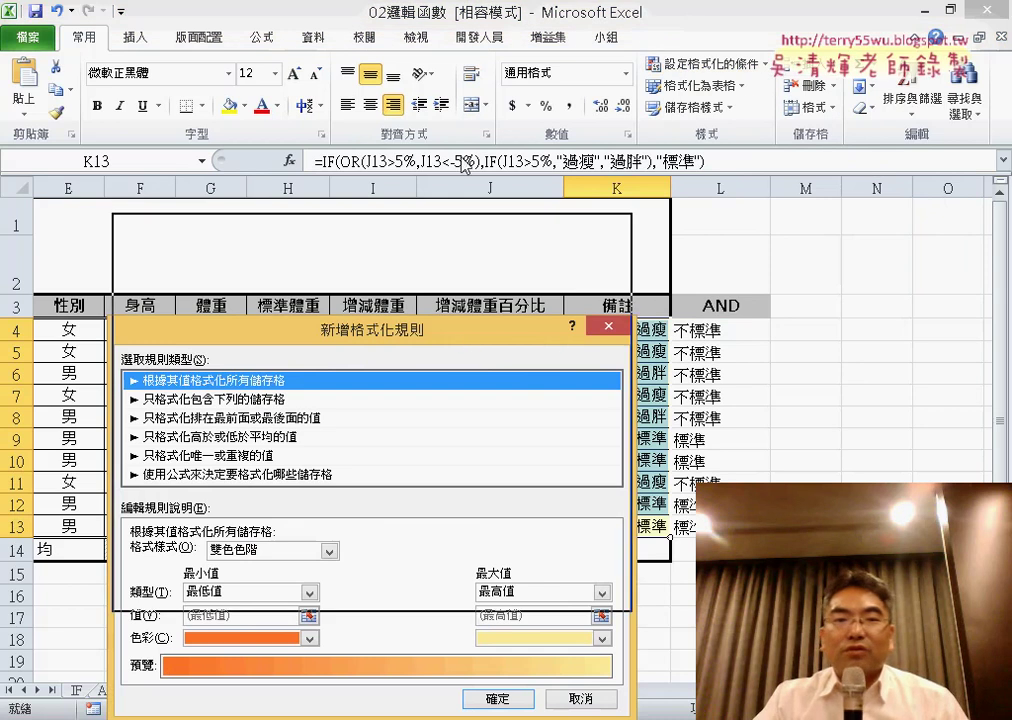
{"action": "left_click_drag", "start_coordinate": [463, 346], "coordinate": [455, 117]}
{"action": "left_click", "coordinate": [198, 170]}
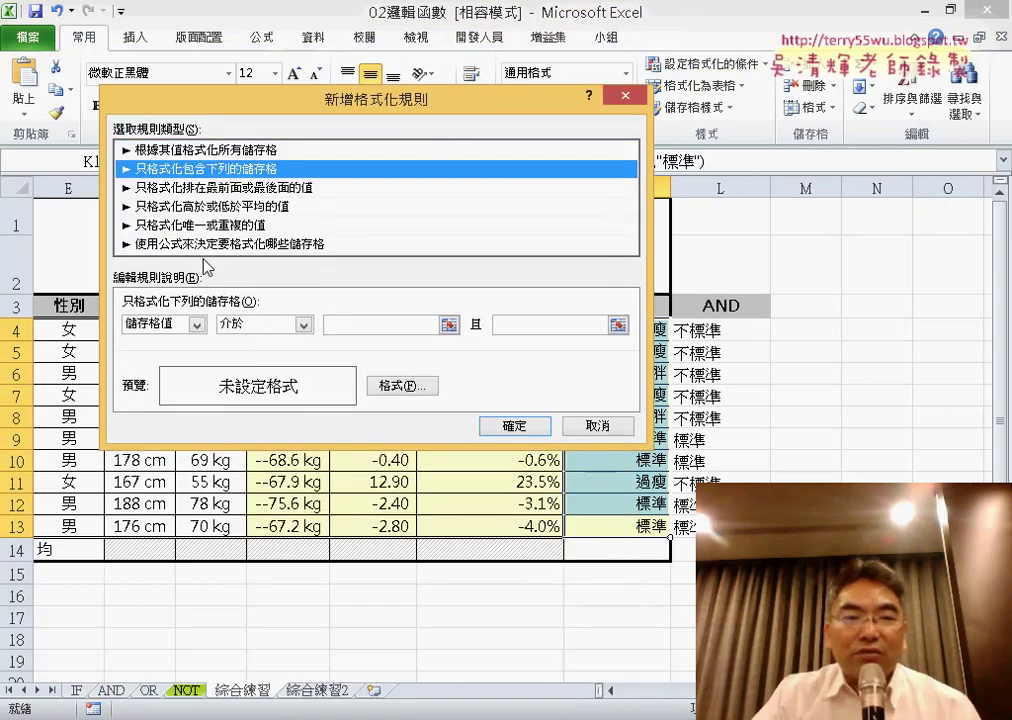
{"action": "left_click", "coordinate": [302, 324]}
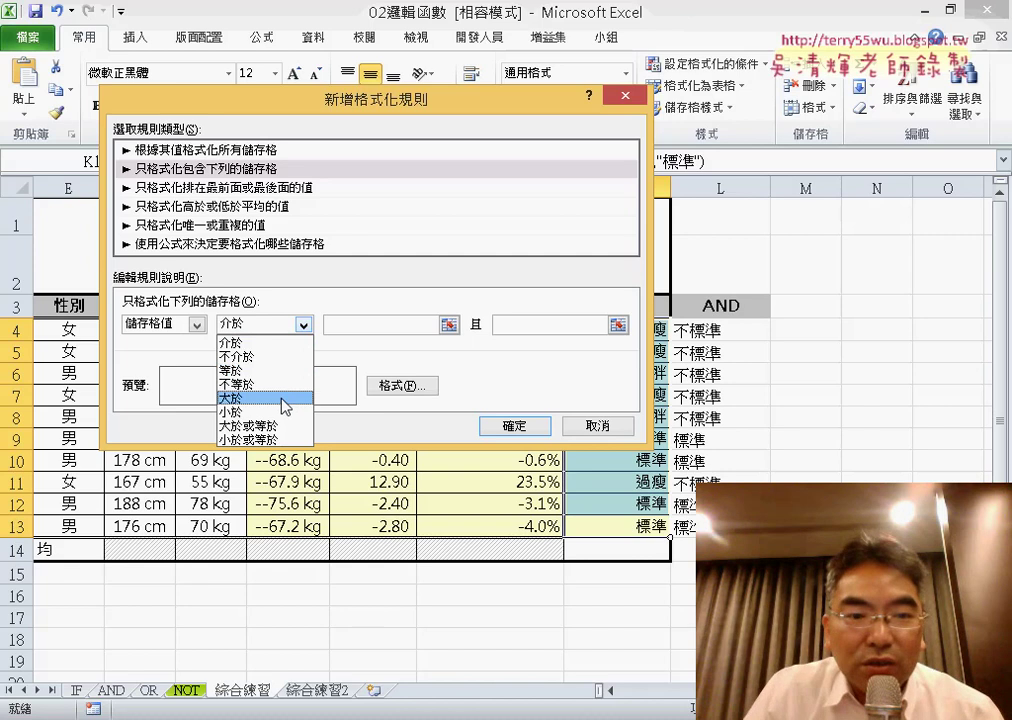
{"action": "left_click", "coordinate": [281, 371]}
{"action": "left_click", "coordinate": [368, 325]}
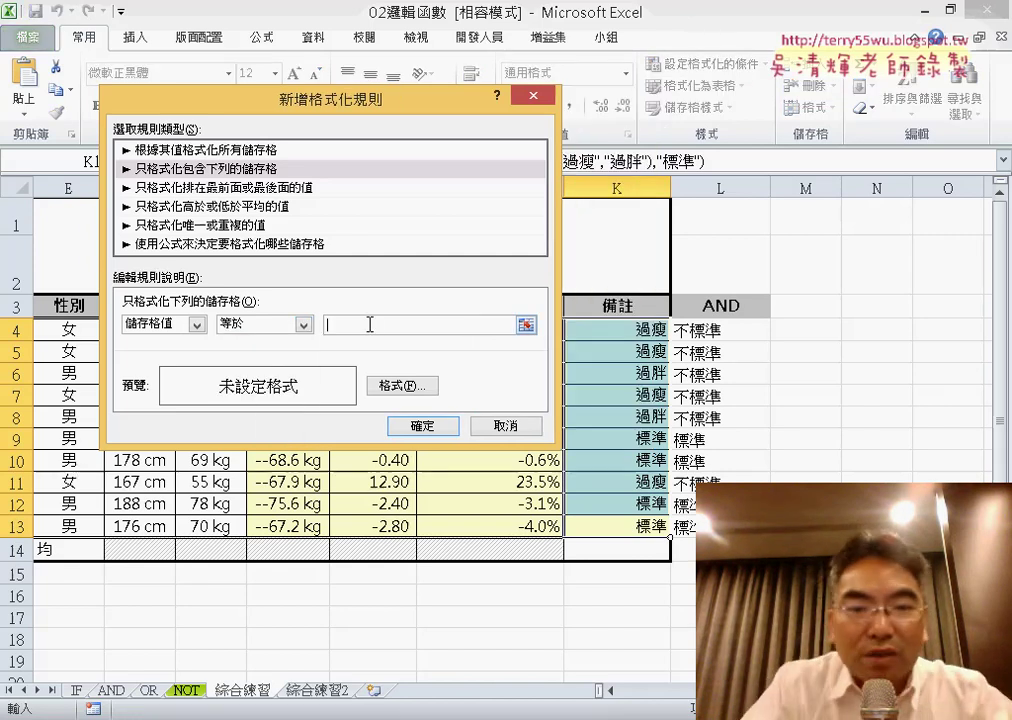
{"action": "type", "text": "ㄍㄨㄛˋ"}
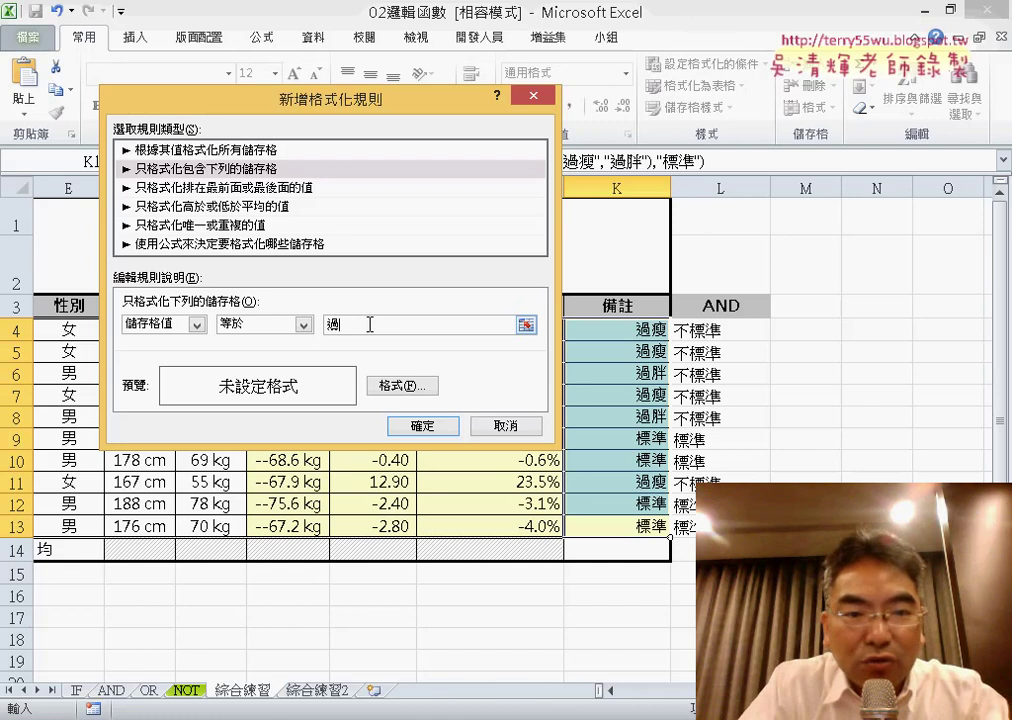
{"action": "type", "text": "ㄆㄤˋ"}
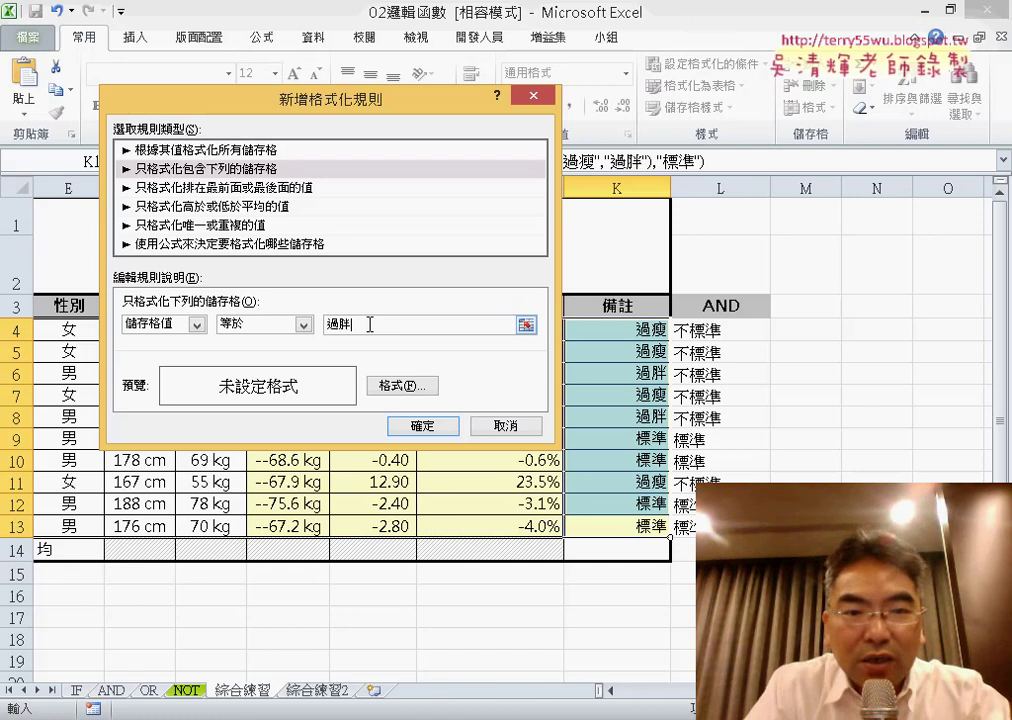
- Format matching cells with red text on a yellow fill and apply the rule
{"action": "left_click", "coordinate": [398, 386]}
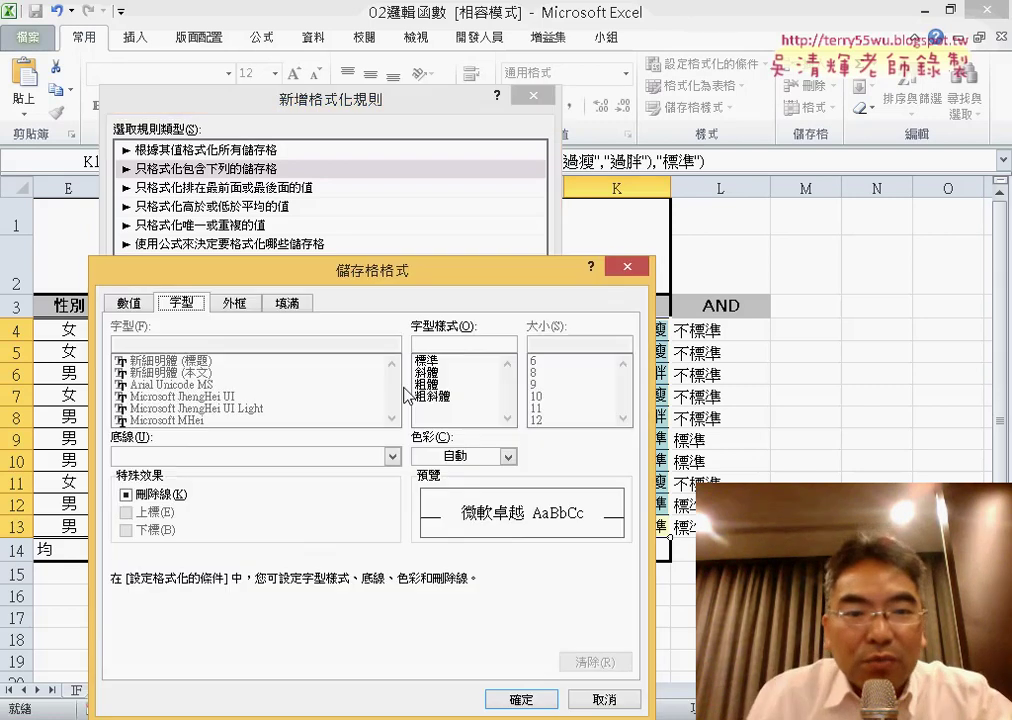
{"action": "left_click", "coordinate": [468, 456]}
{"action": "left_click", "coordinate": [438, 629]}
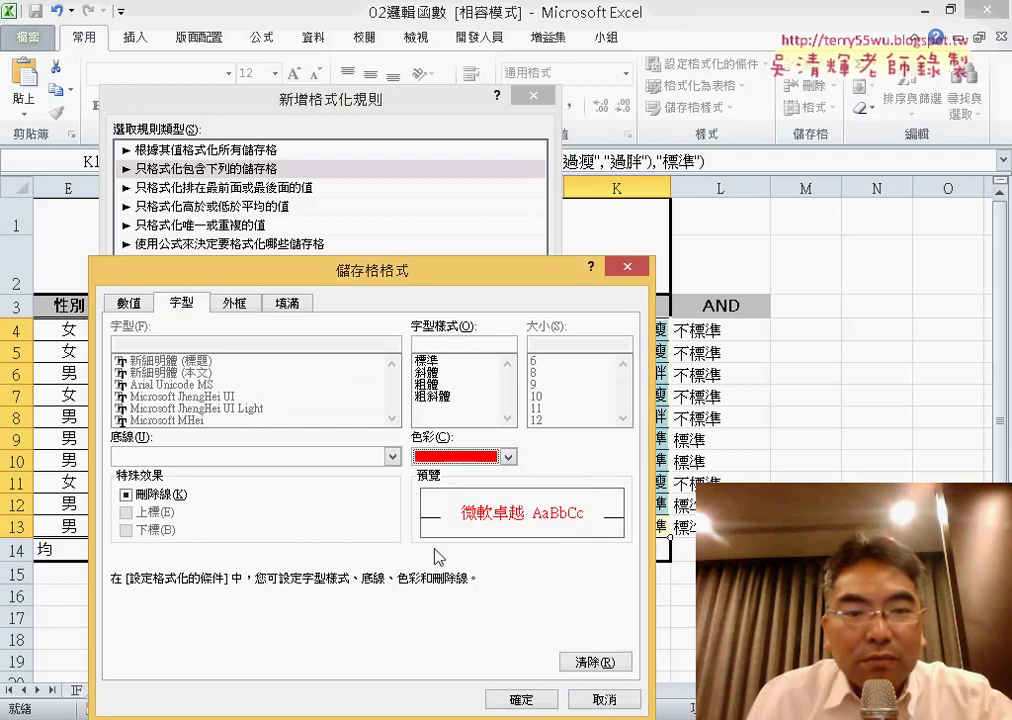
{"action": "left_click", "coordinate": [288, 302]}
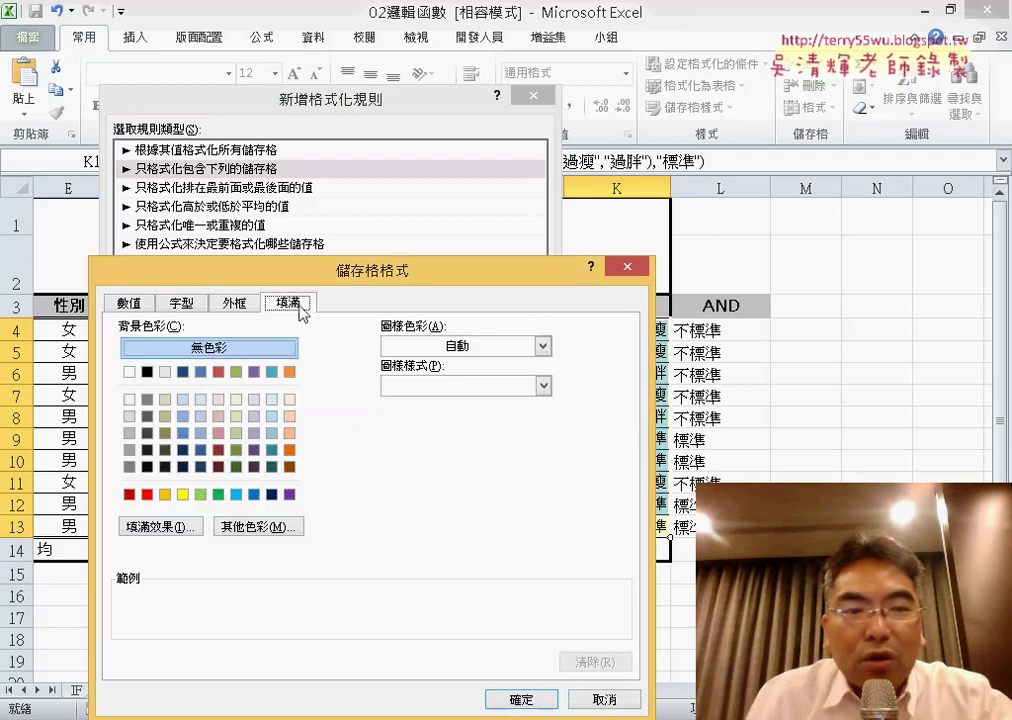
{"action": "left_click", "coordinate": [183, 494]}
{"action": "left_click", "coordinate": [521, 699]}
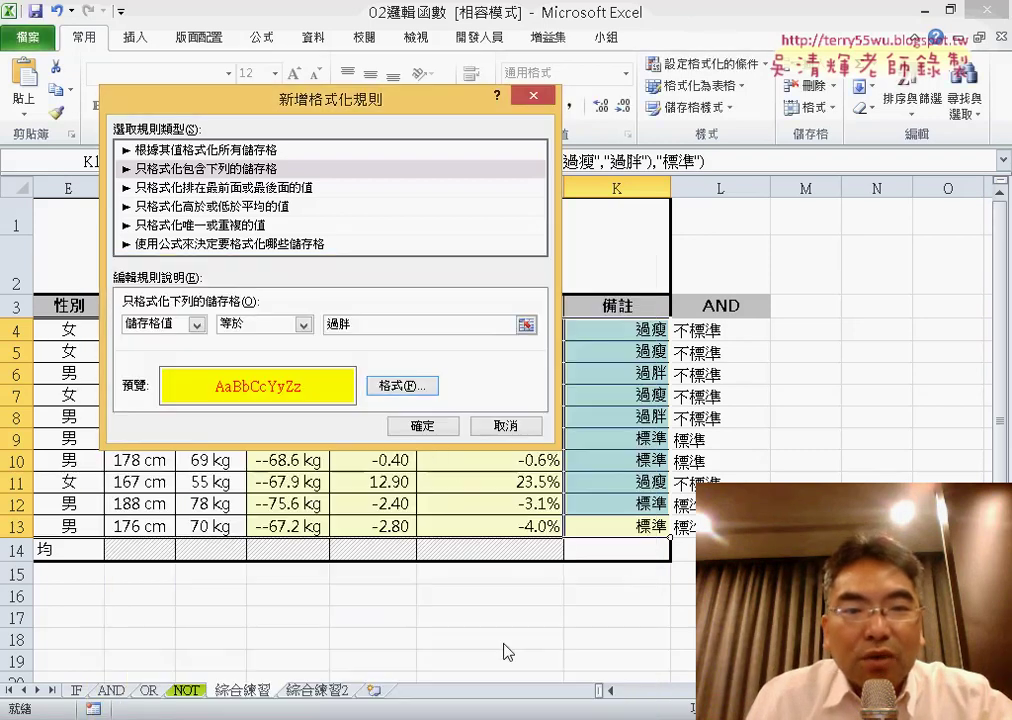
{"action": "left_click", "coordinate": [423, 428]}
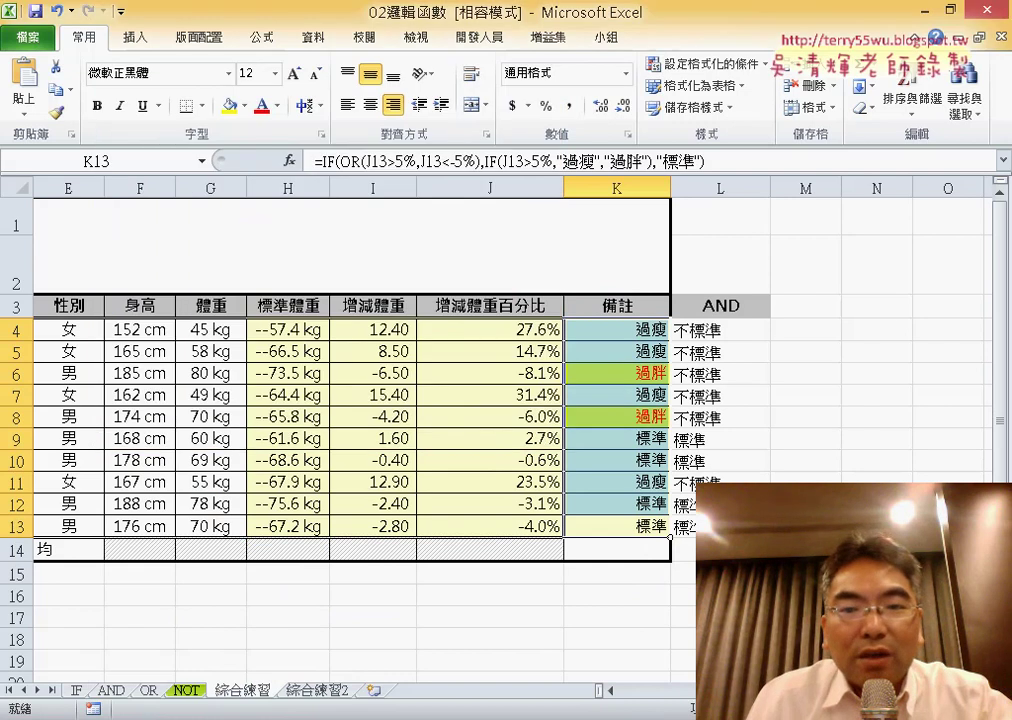
{"action": "left_click", "coordinate": [876, 526]}
{"action": "left_click", "coordinate": [630, 334]}
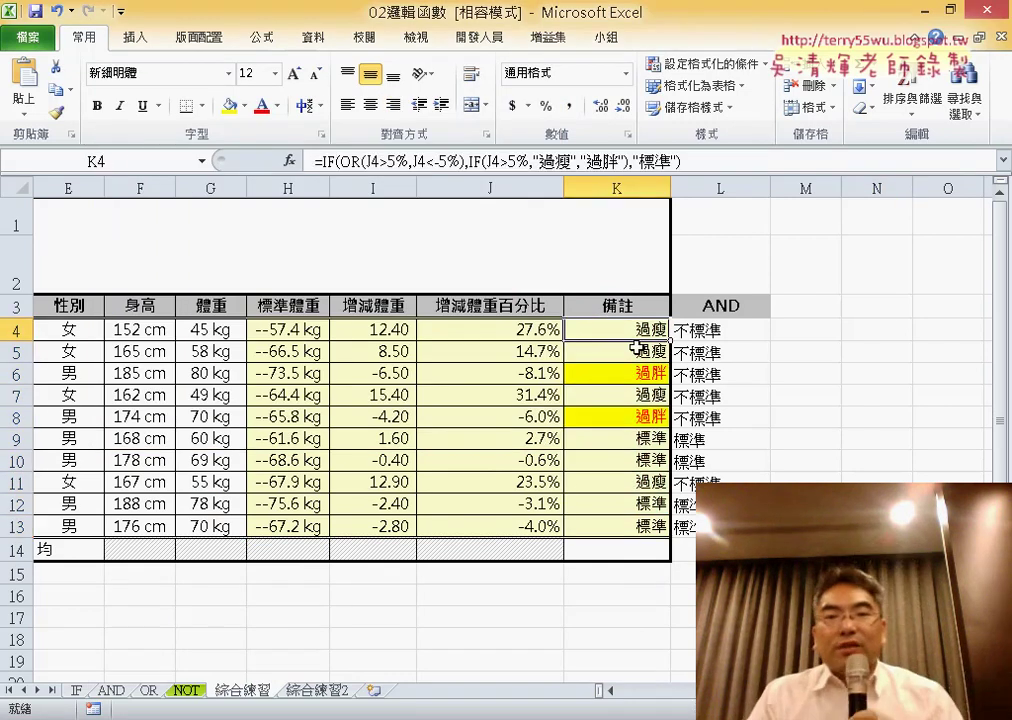
{"action": "left_click_drag", "start_coordinate": [636, 347], "coordinate": [650, 521]}
{"action": "left_click", "coordinate": [795, 500]}
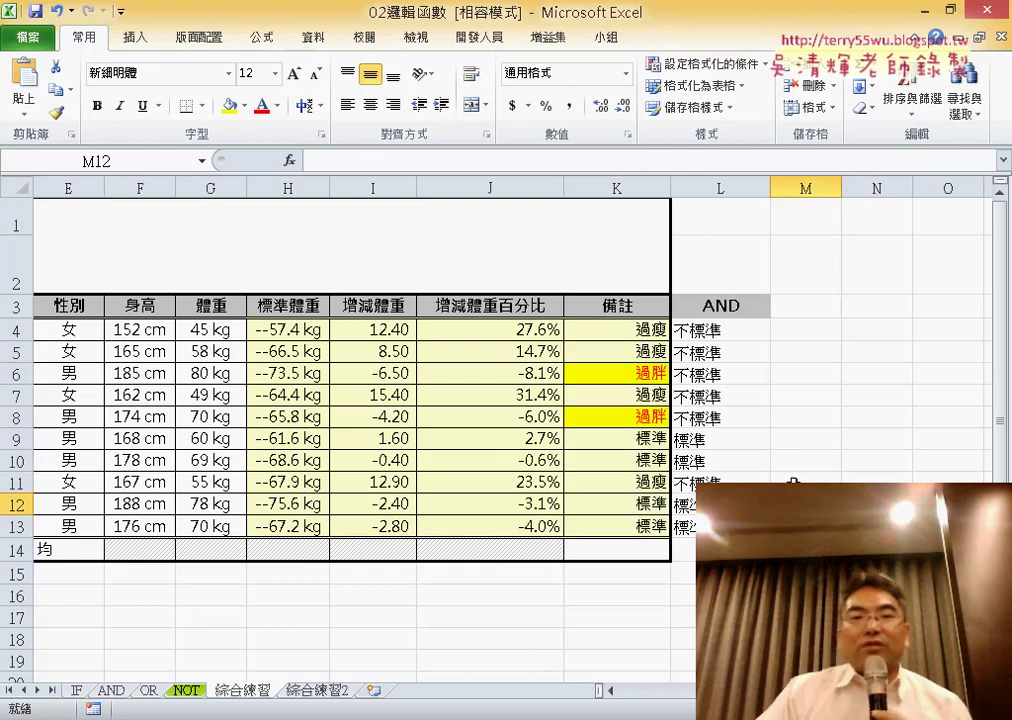
{"action": "left_click_drag", "start_coordinate": [641, 330], "coordinate": [650, 526]}
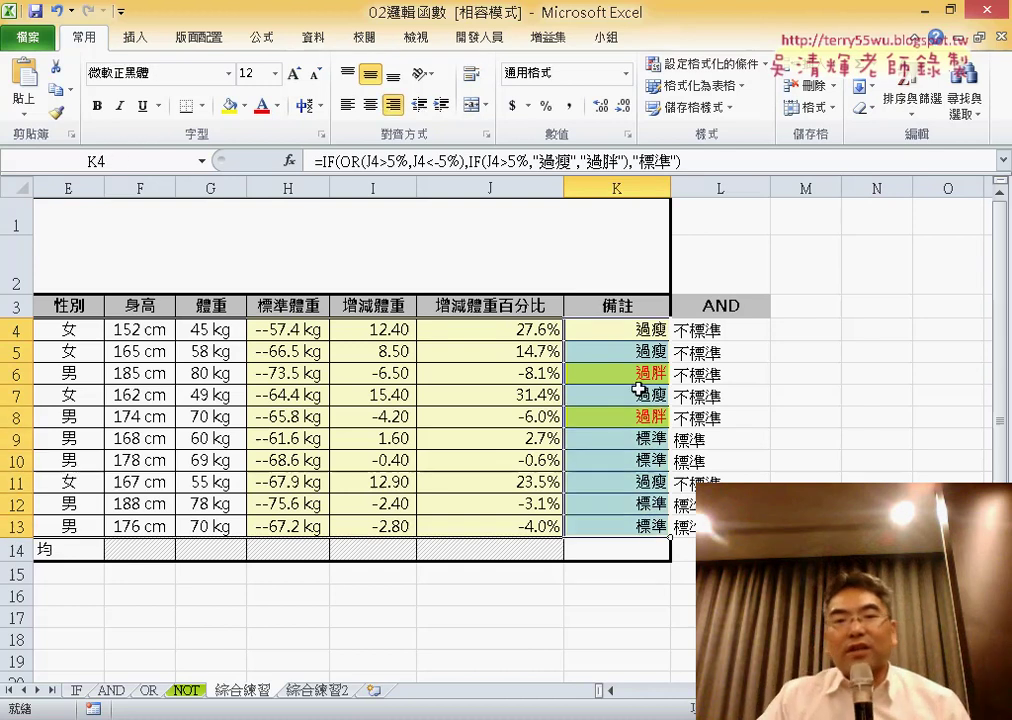
{"action": "left_click", "coordinate": [641, 378]}
{"action": "left_click", "coordinate": [645, 420]}
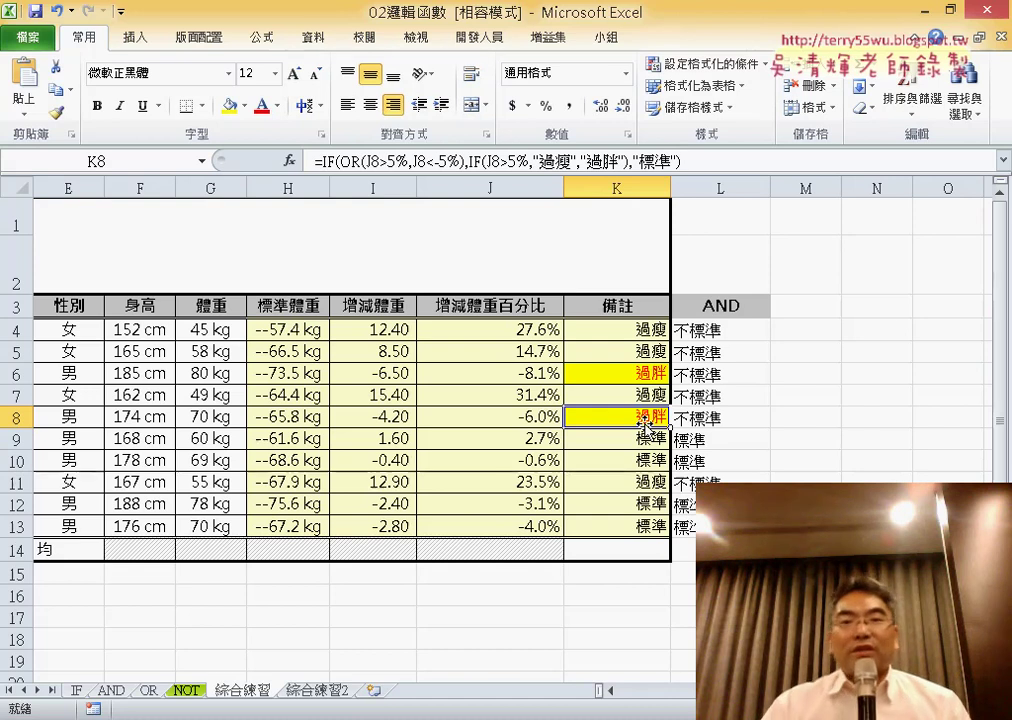
{"action": "left_click_drag", "start_coordinate": [648, 329], "coordinate": [648, 528]}
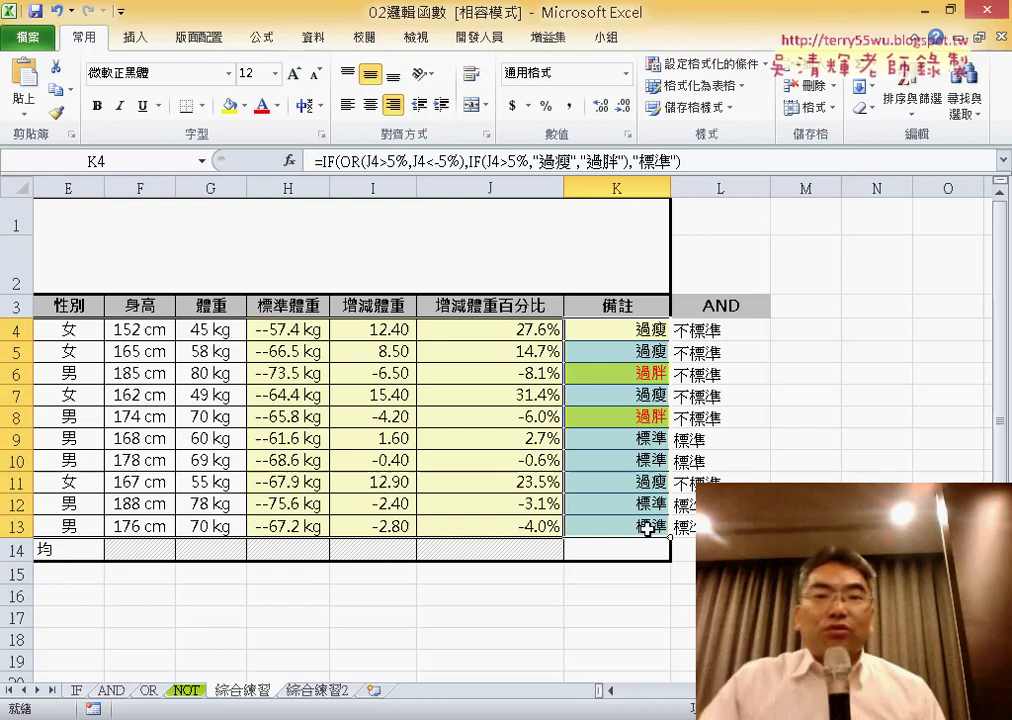
- Highlight the inner IF(J4>5%,"過瘦","過胖") part of K4's formula in the formula bar
{"action": "left_click", "coordinate": [470, 161]}
{"action": "left_click_drag", "start_coordinate": [490, 161], "coordinate": [627, 161]}
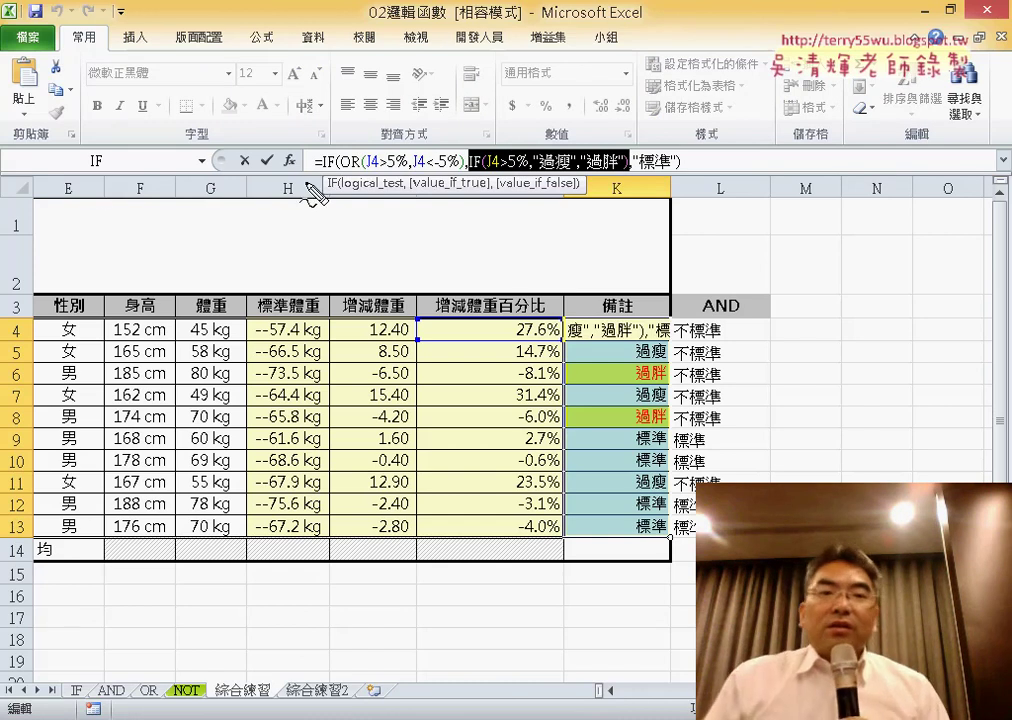
{"action": "mouse_move", "coordinate": [95, 185]}
{"action": "left_mouse_down"}
{"action": "mouse_move", "coordinate": [245, 50]}
{"action": "mouse_move", "coordinate": [528, 138]}
{"action": "left_mouse_up"}
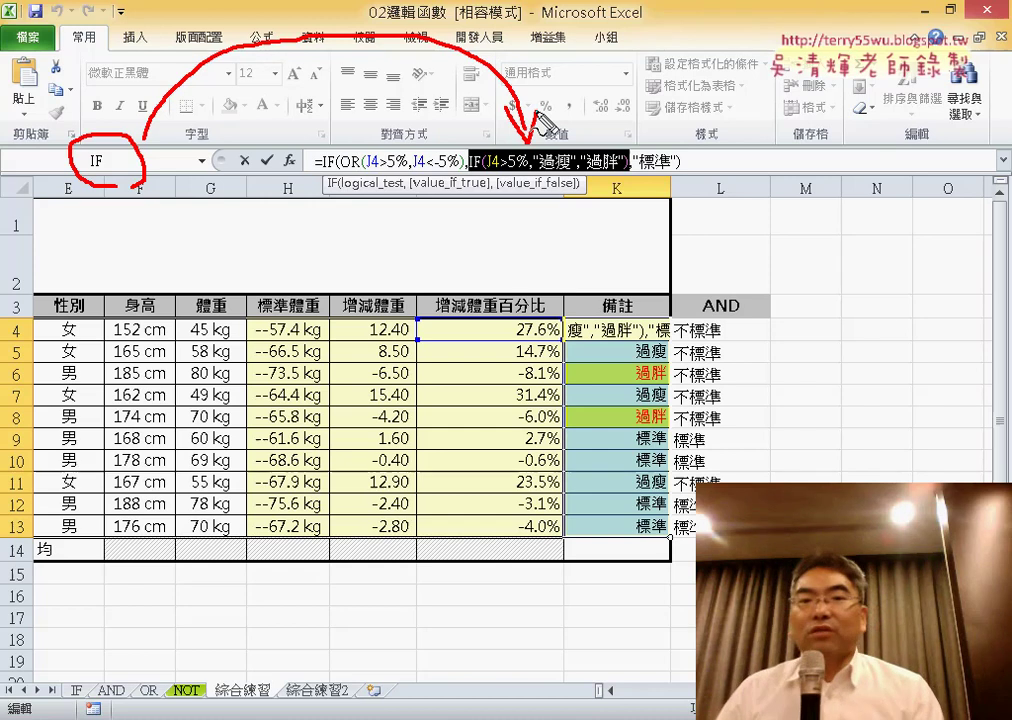
{"action": "left_click_drag", "start_coordinate": [540, 172], "coordinate": [619, 171]}
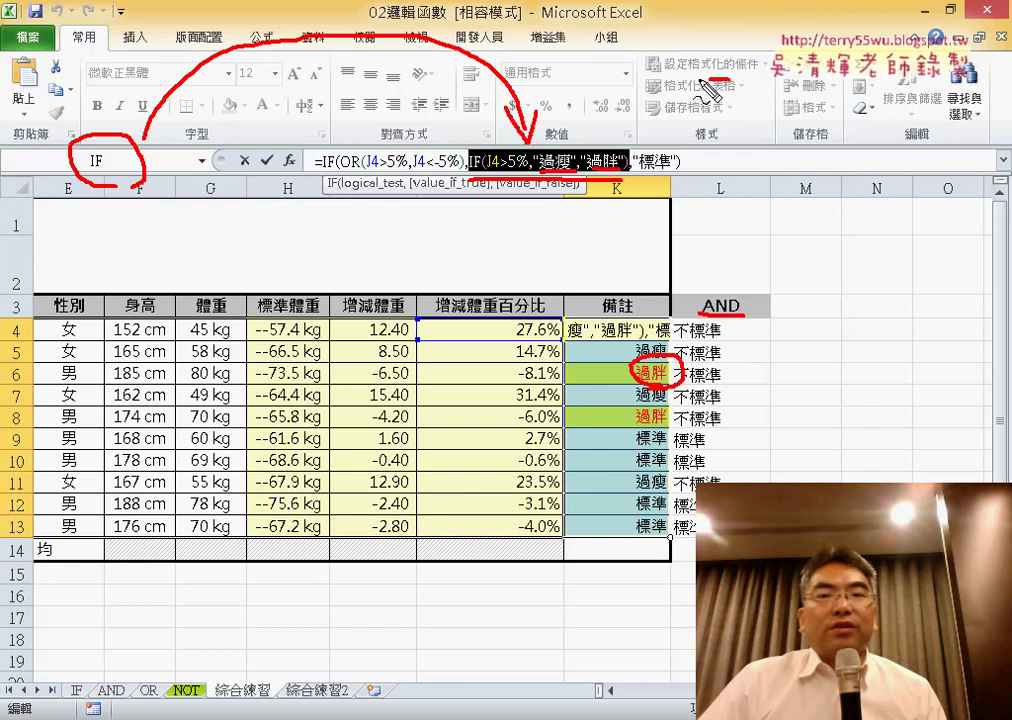
{"action": "left_click_drag", "start_coordinate": [650, 72], "coordinate": [762, 50]}
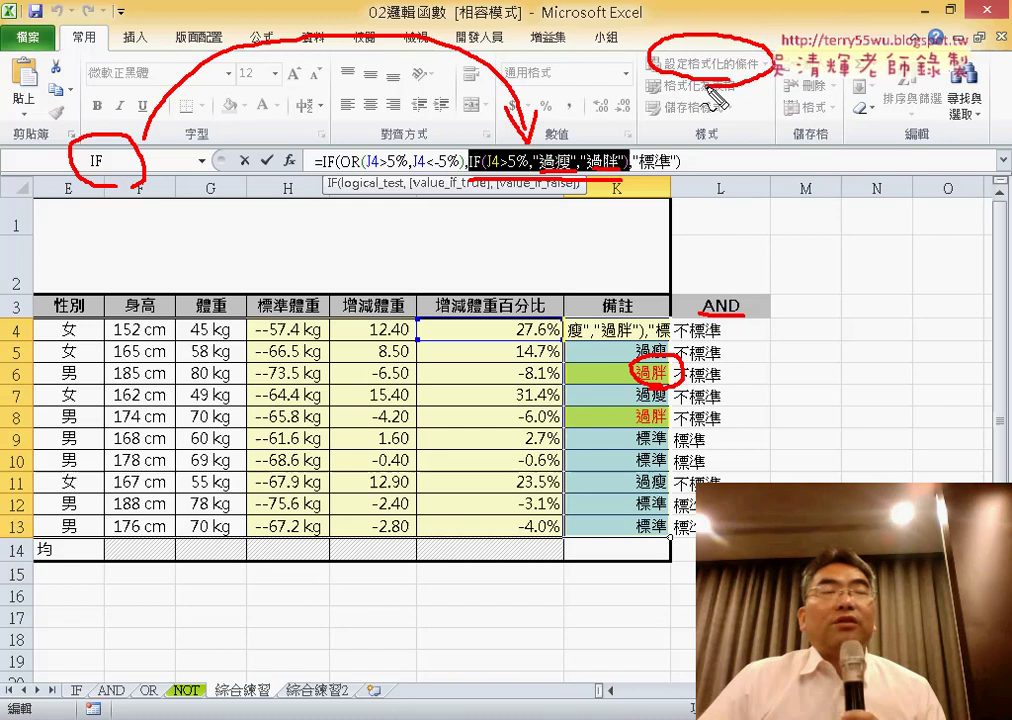